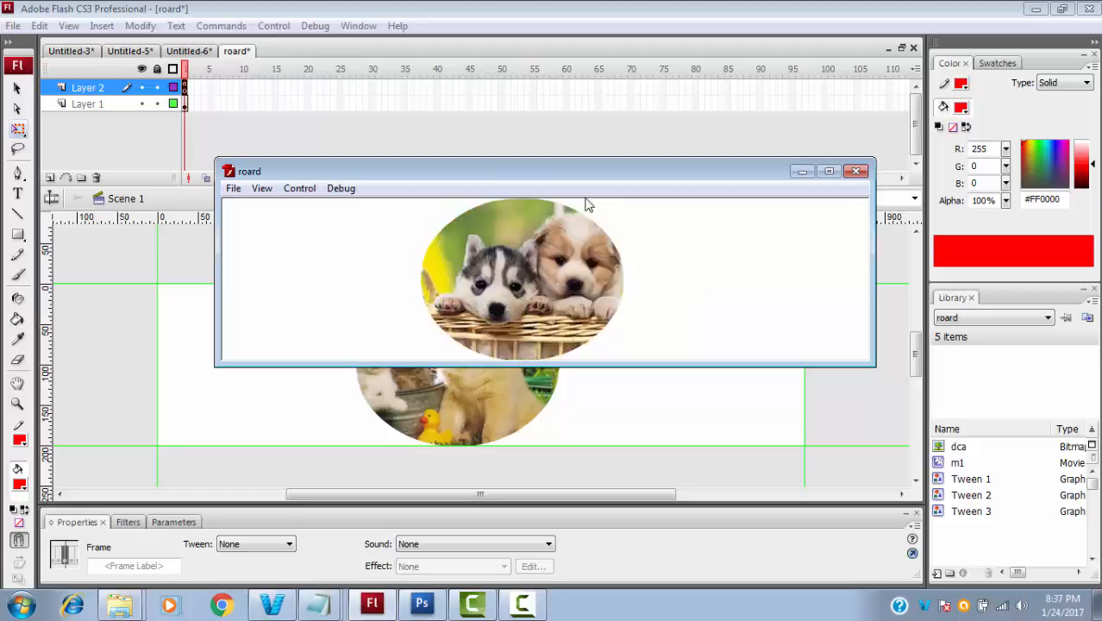
Step: Close the movie preview and quit Flash, discarding the changes to the open documents
drag(546, 173, 485, 173)
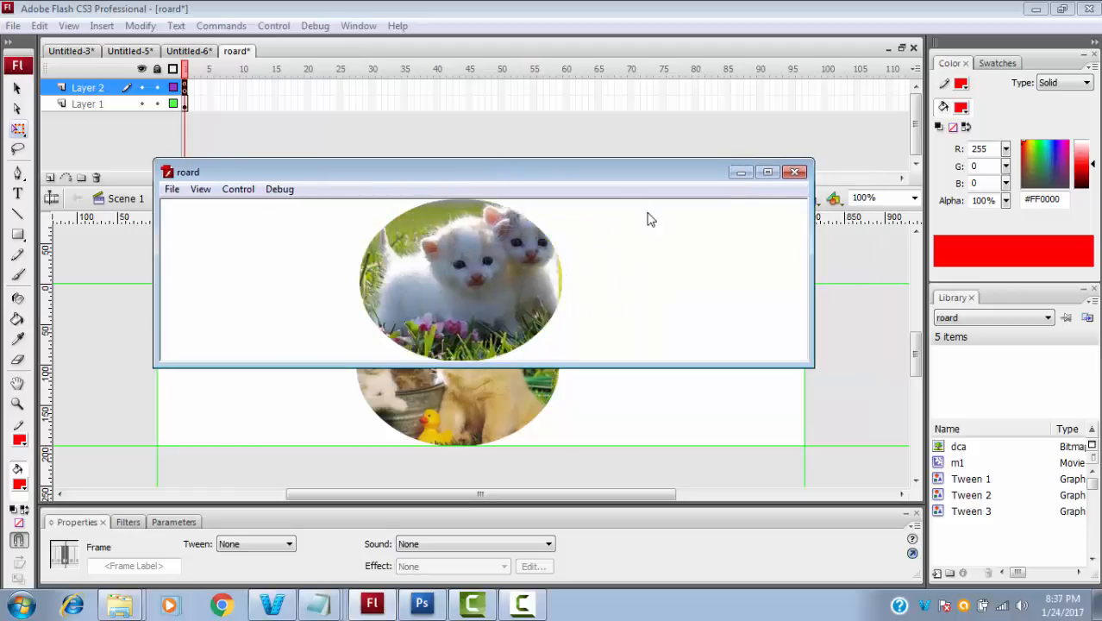
click(794, 172)
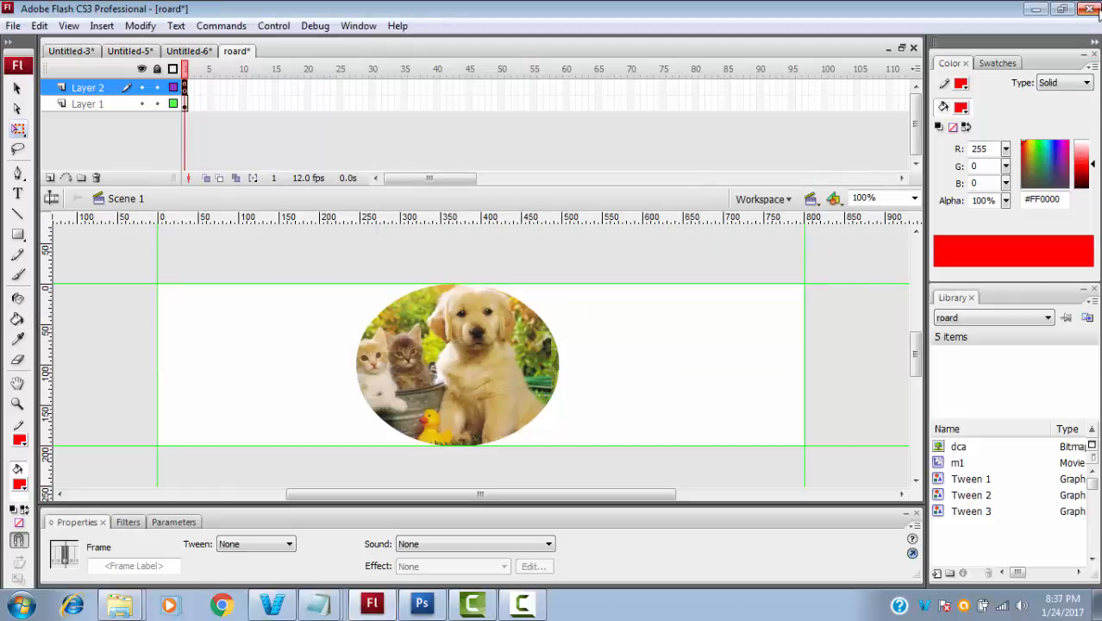
click(13, 26)
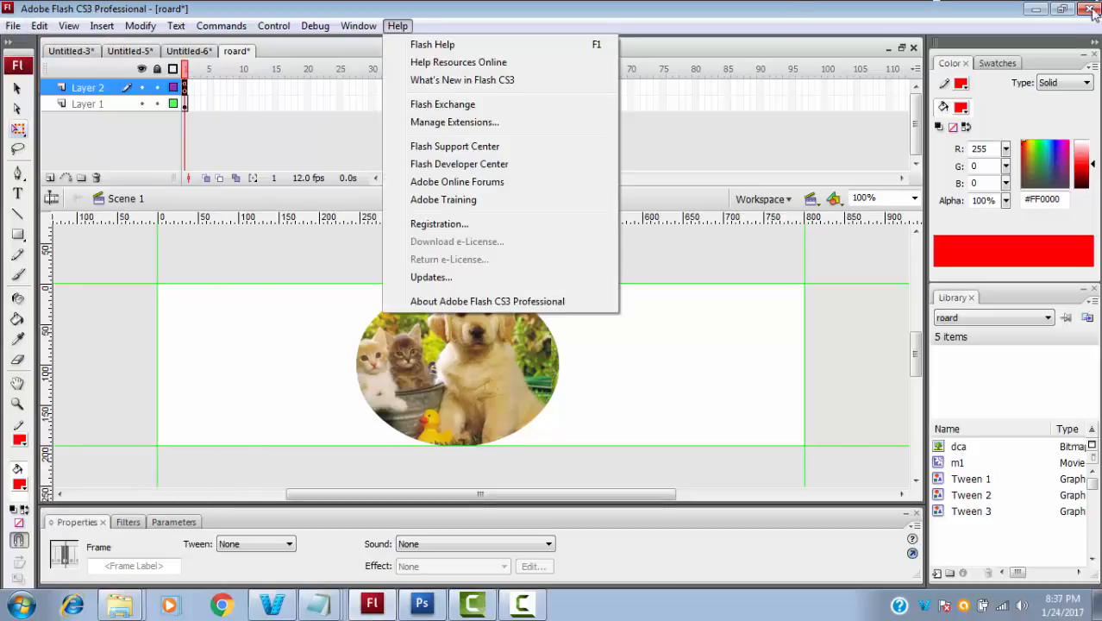
click(1089, 10)
click(564, 337)
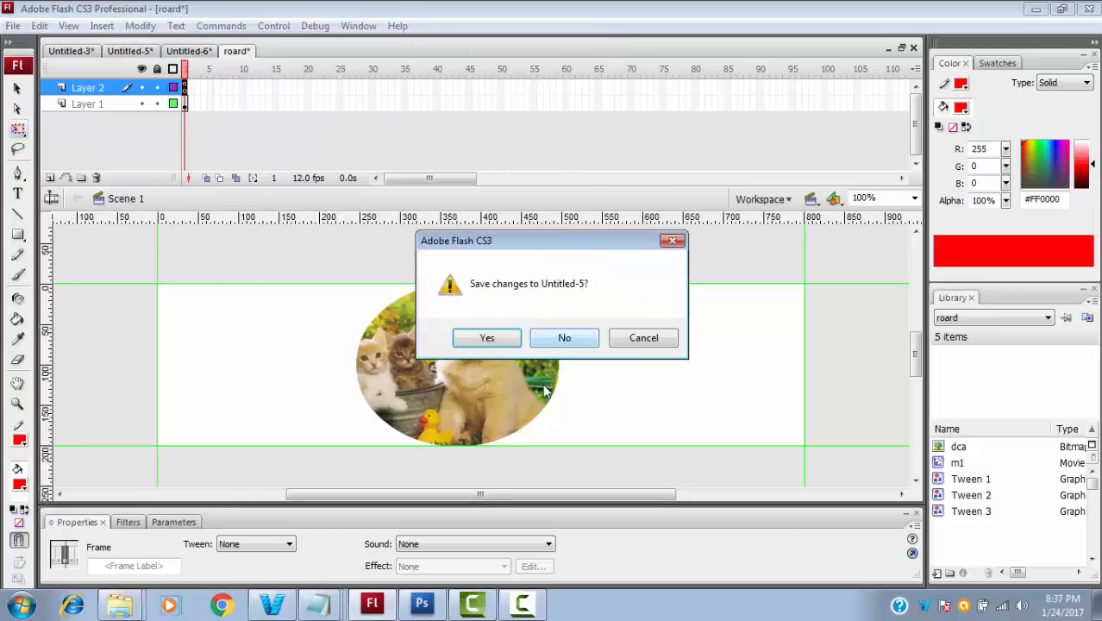
click(561, 340)
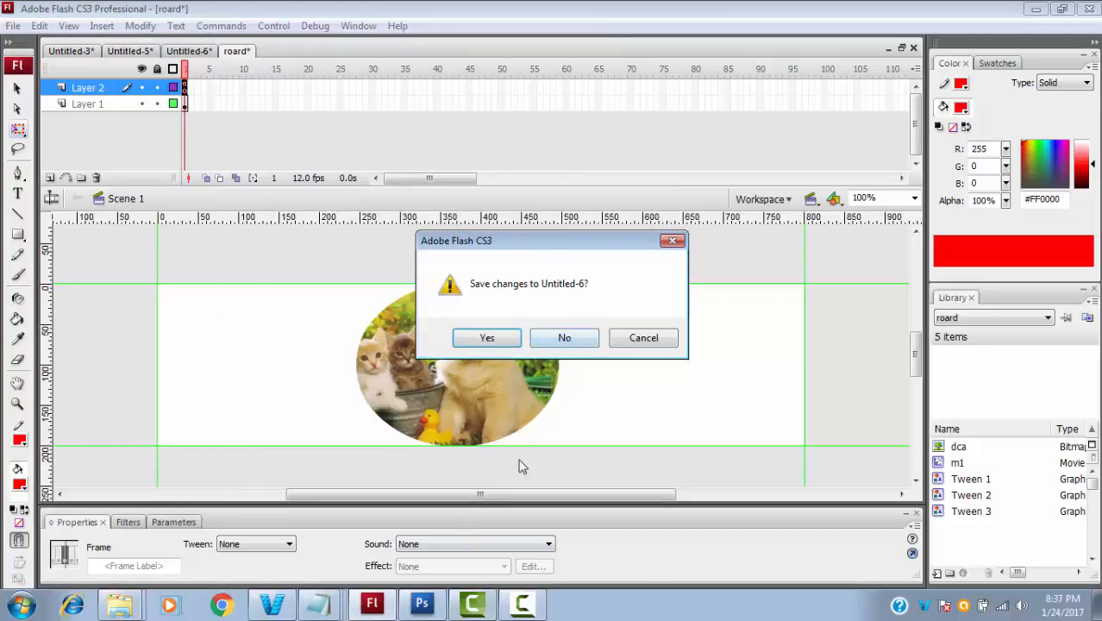
click(552, 339)
click(552, 339)
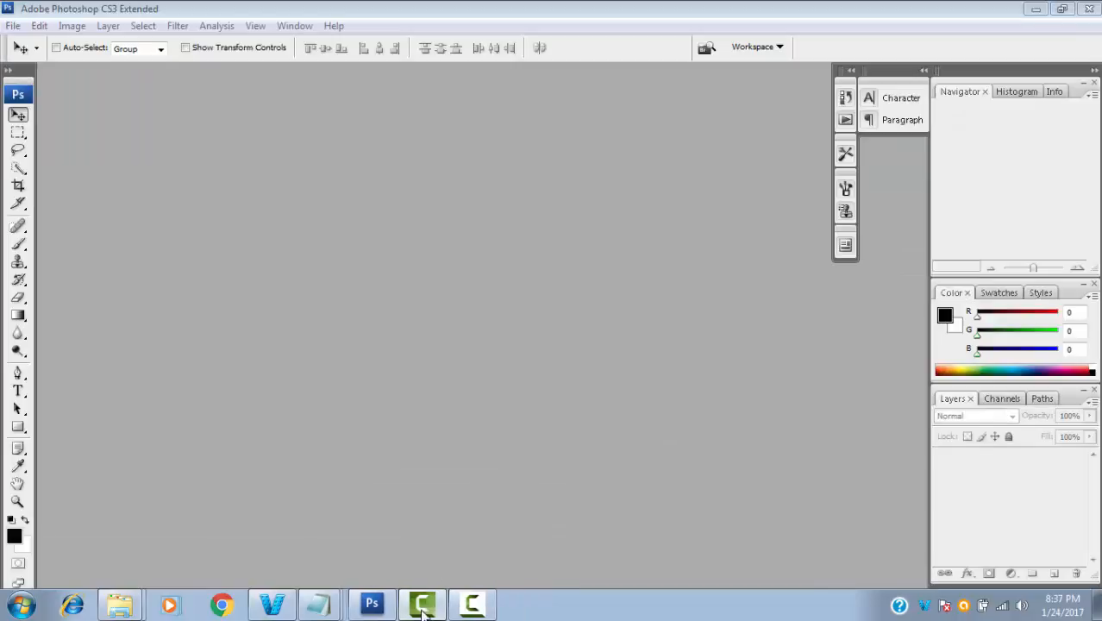
Step: Switch to Photoshop, create a new document 800 pixels wide and 200 pixels high, and maximize its window
click(371, 604)
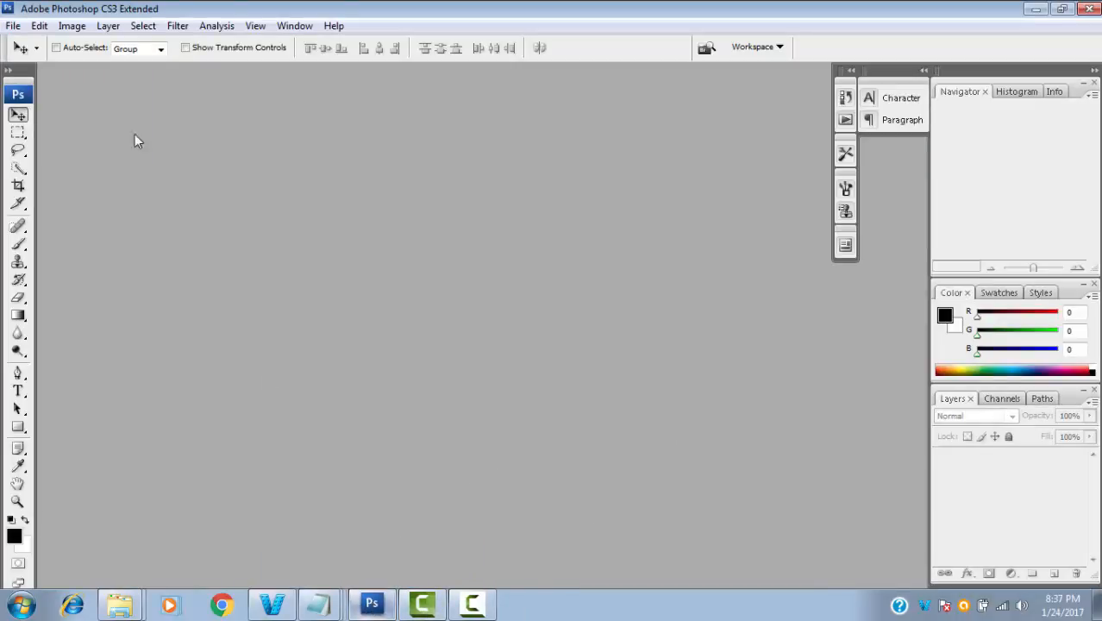
click(13, 26)
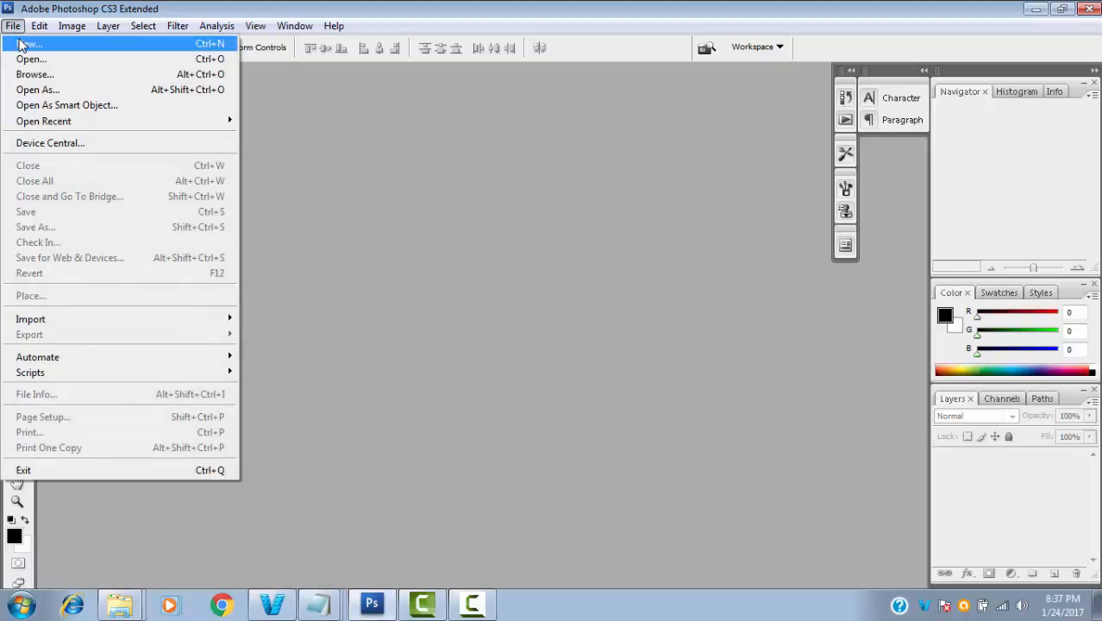
click(24, 43)
drag(694, 117, 691, 102)
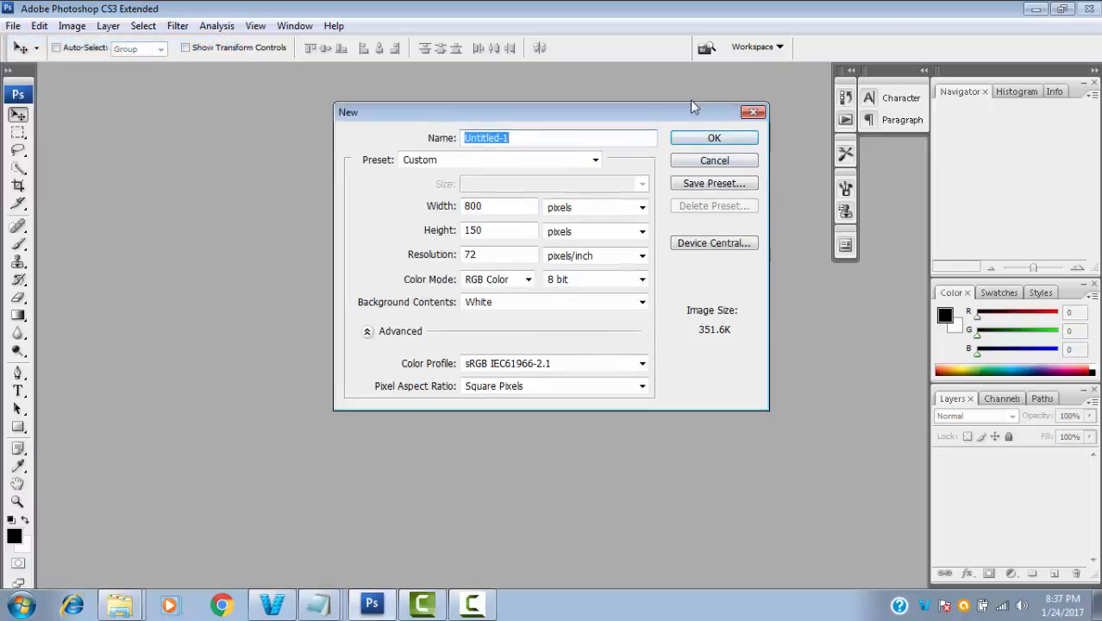
double_click(492, 198)
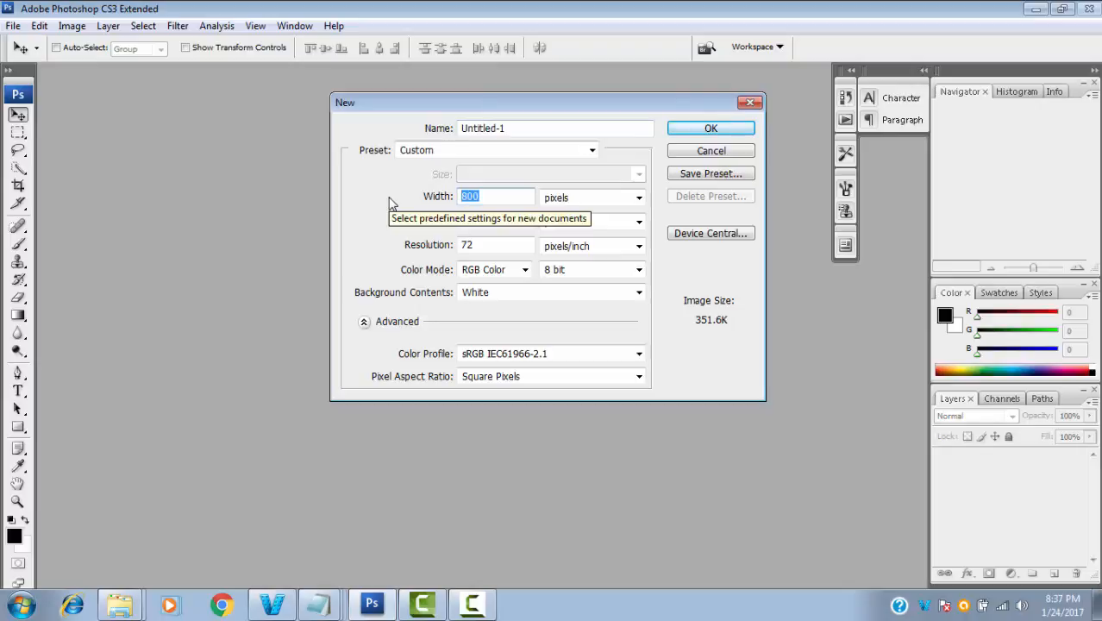
text(80)
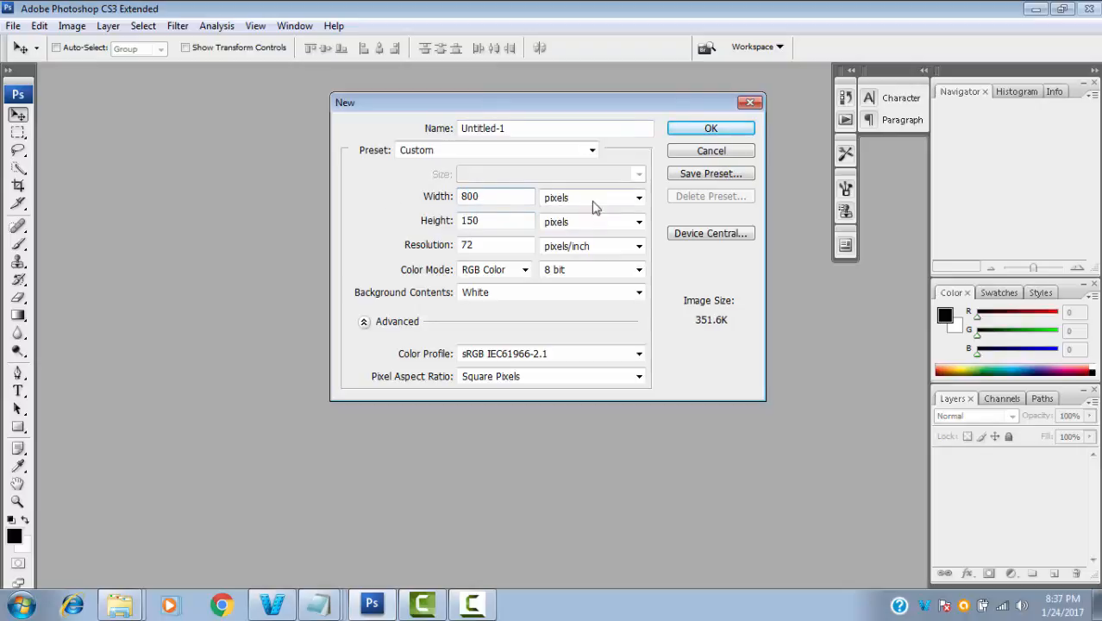
text(0)
key(Tab)
text(2)
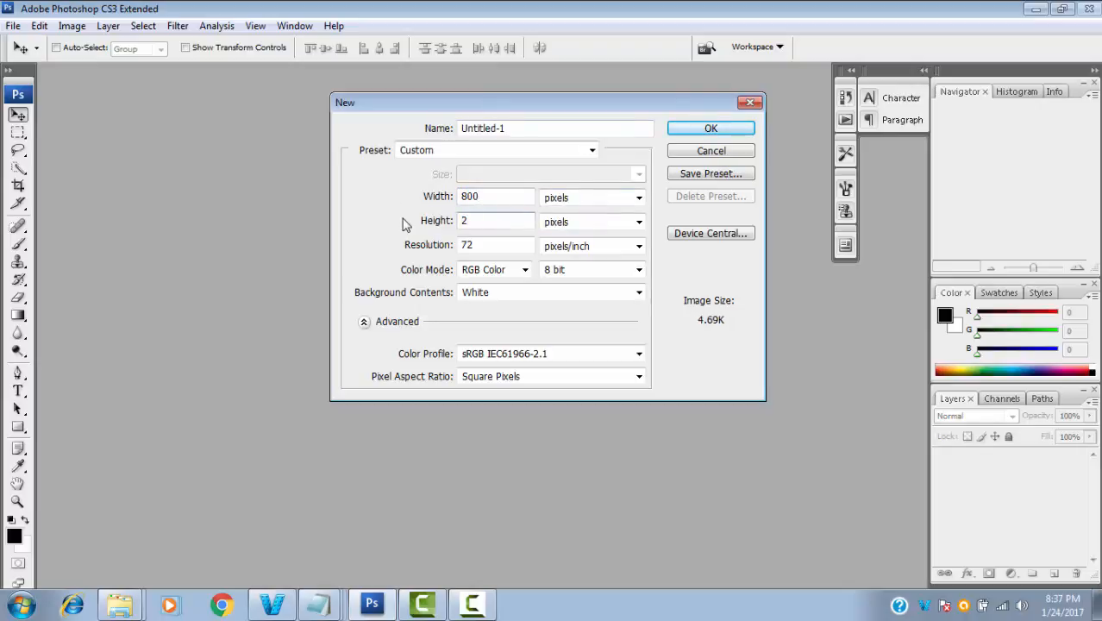
key(Tab)
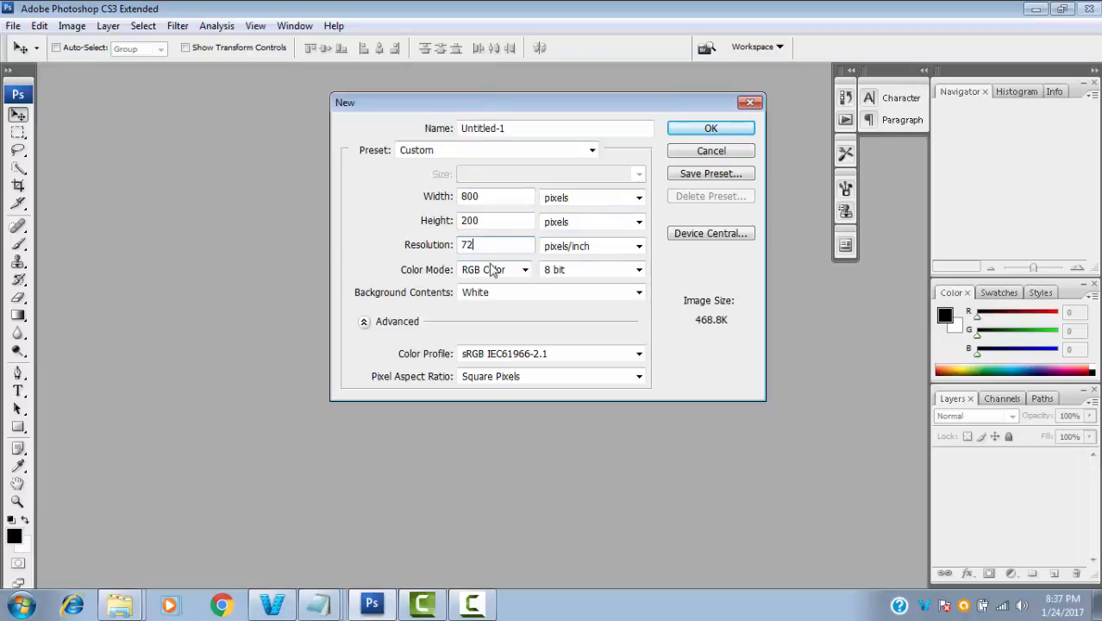
click(704, 129)
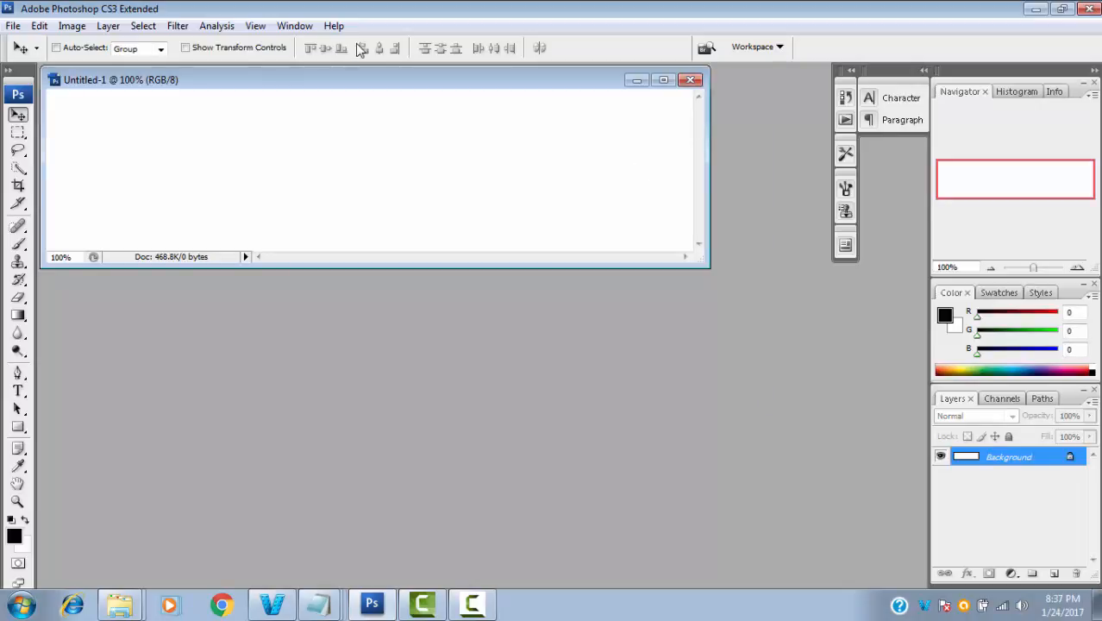
drag(326, 80, 374, 157)
double_click(375, 157)
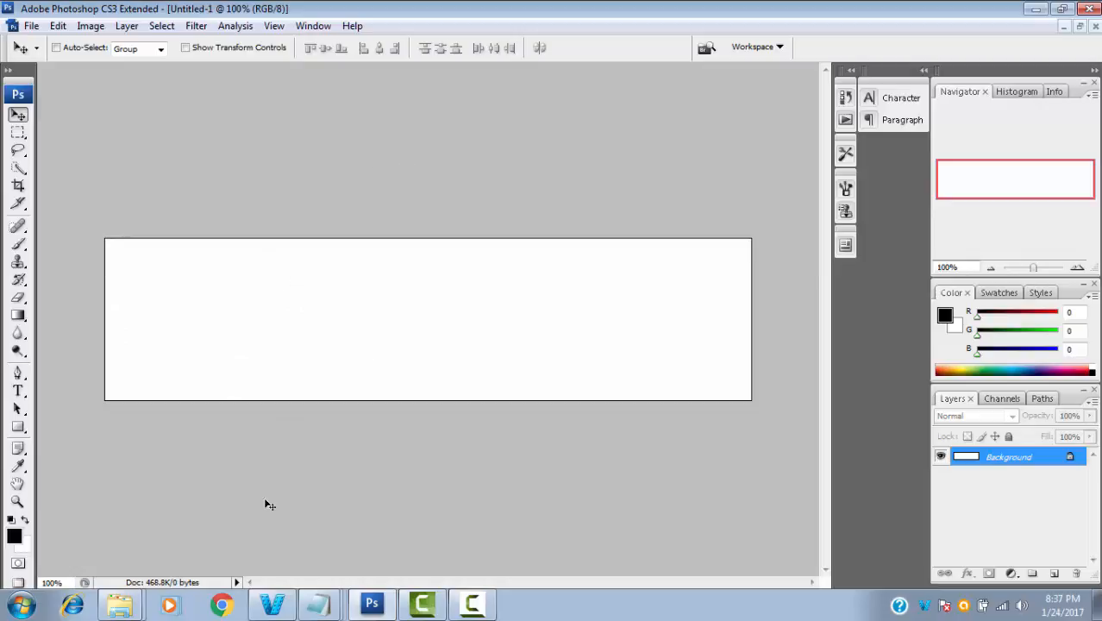
Step: Open the image dk1 from the folder t on the Desktop
click(26, 29)
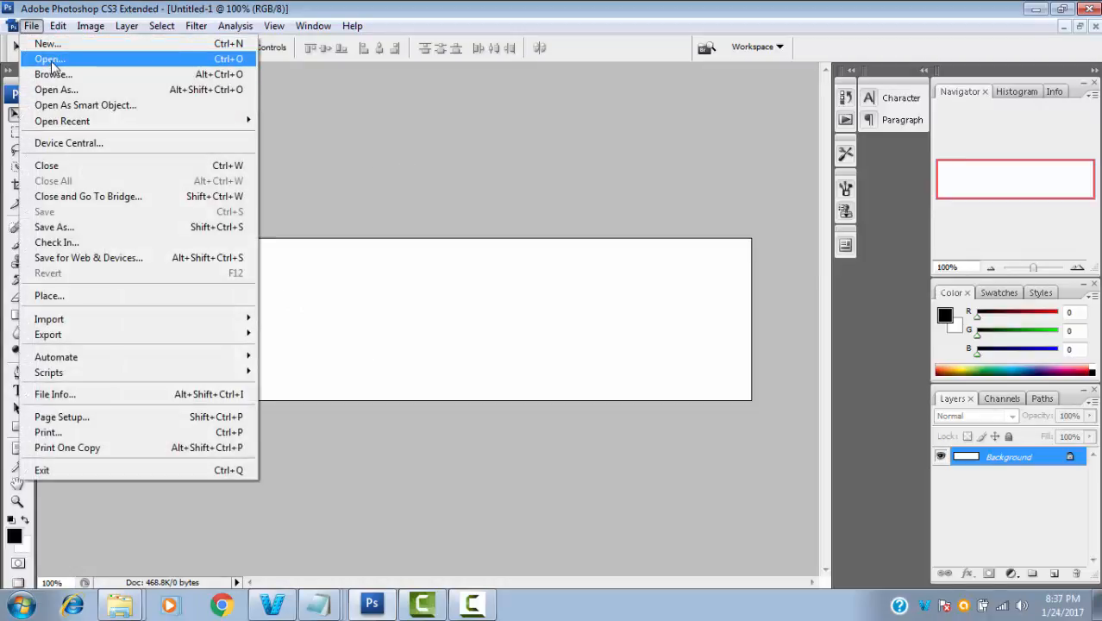
click(52, 62)
scroll(604, 294, down, 2)
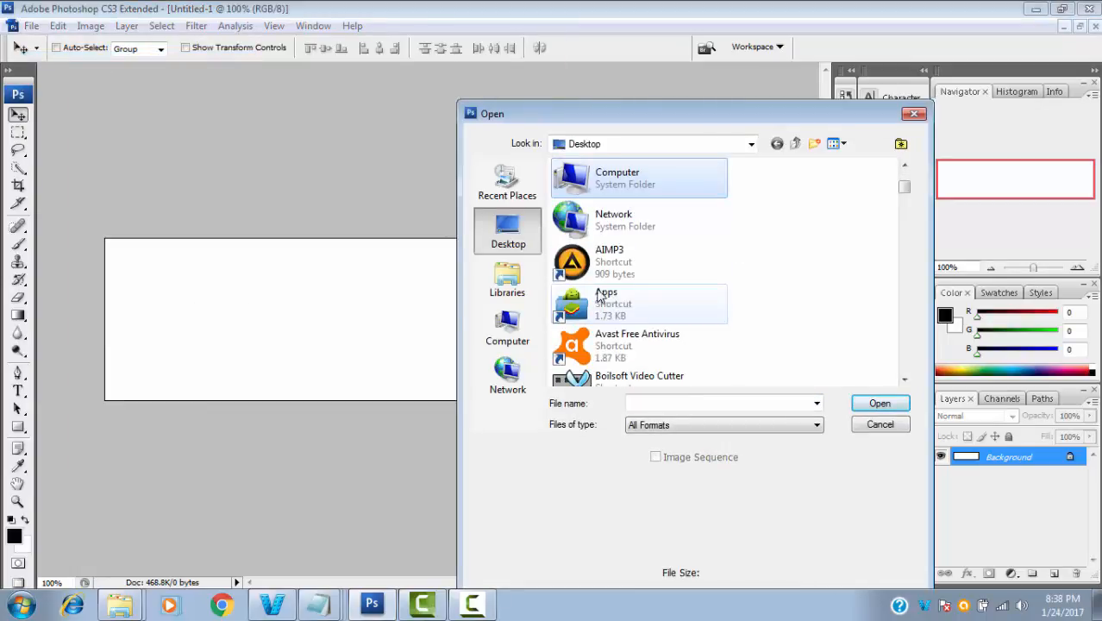
scroll(601, 284, down, 2)
click(603, 246)
scroll(604, 246, down, 5)
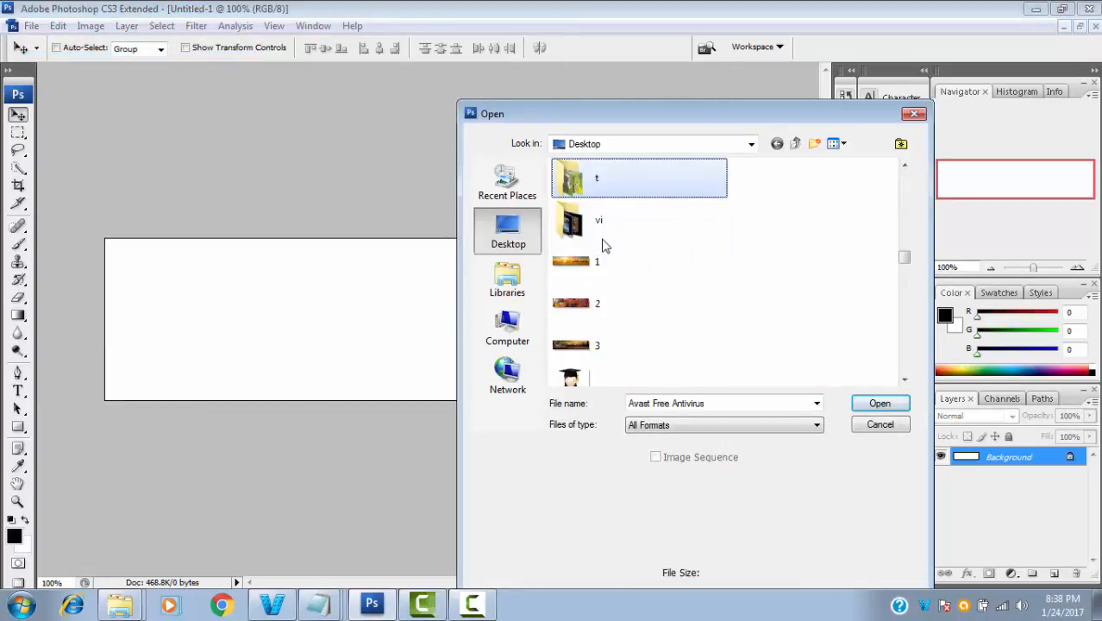
double_click(604, 179)
drag(596, 120, 424, 106)
click(673, 226)
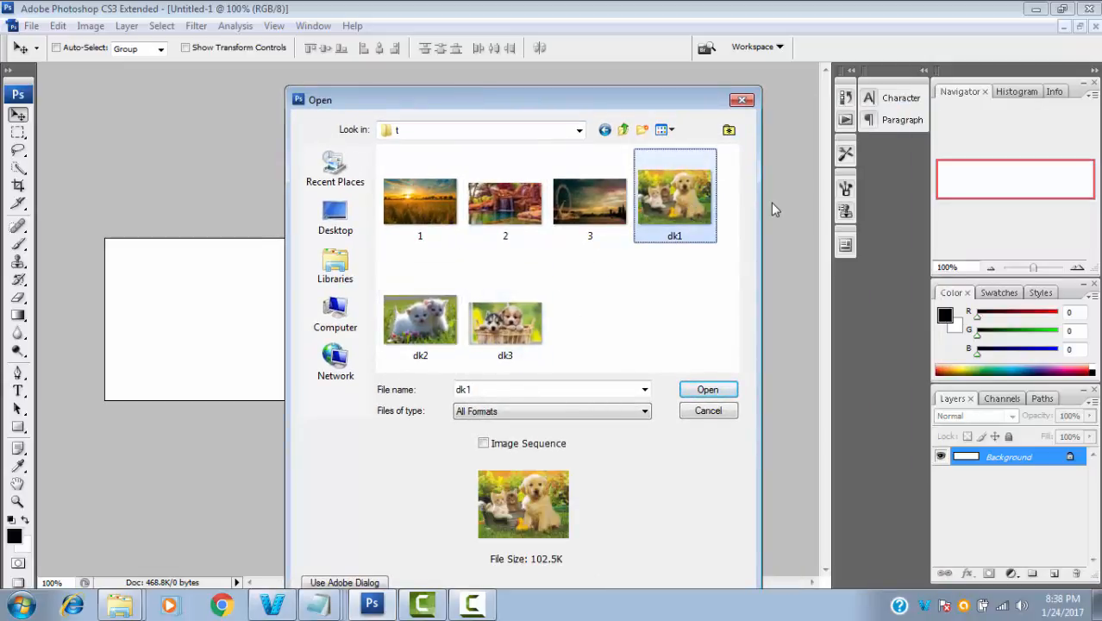
click(721, 391)
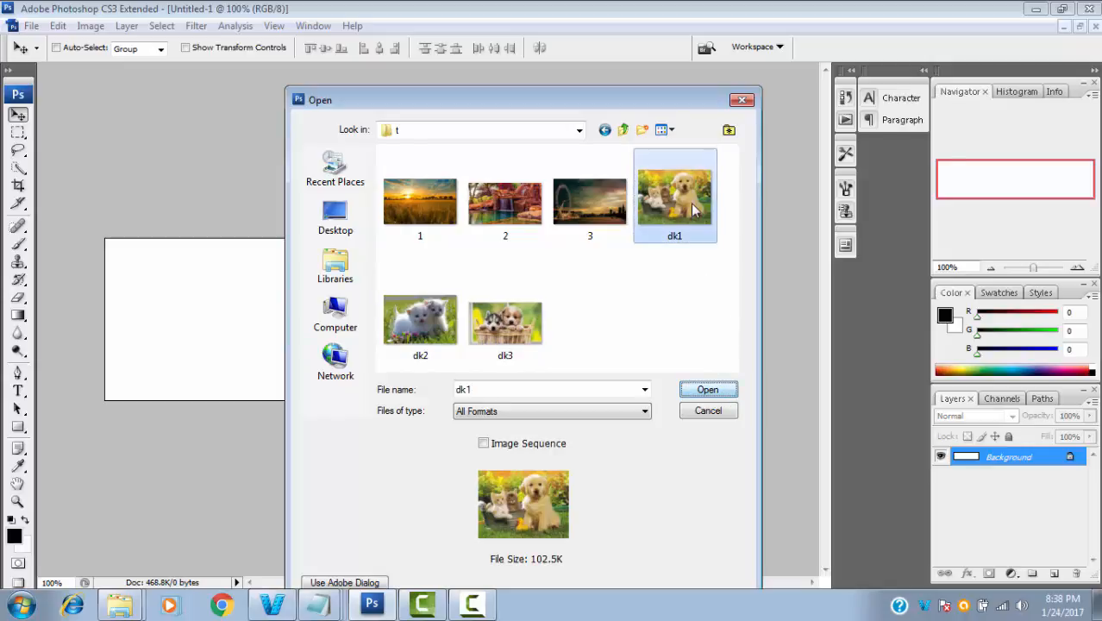
click(707, 390)
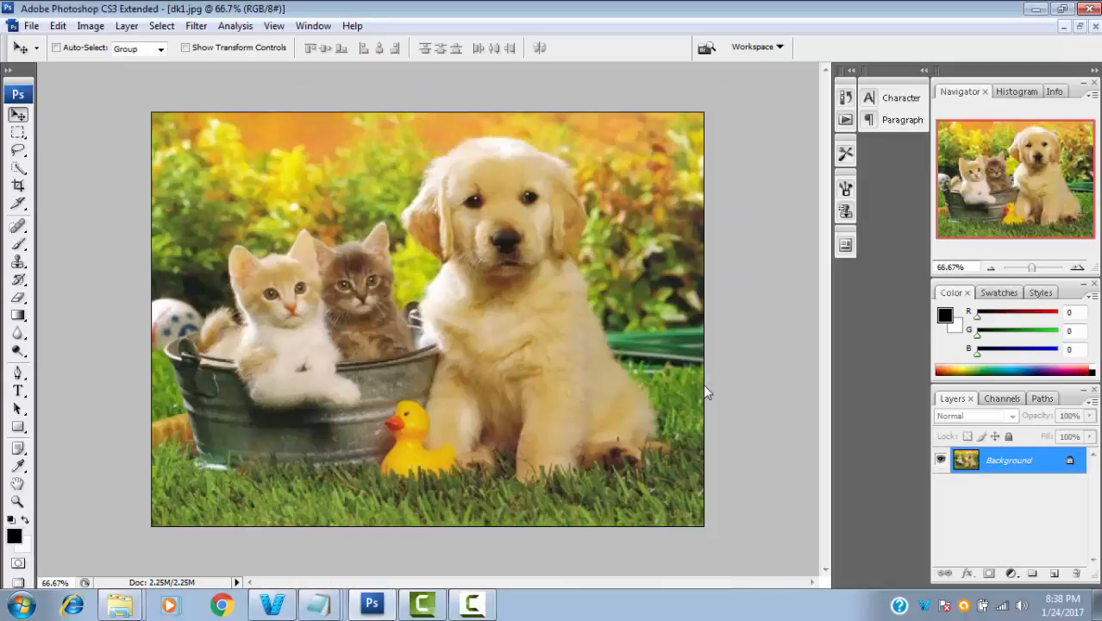
Step: Arrange the two documents as floating windows and copy the dk1 picture into Untitled-1 as a layer
click(1077, 29)
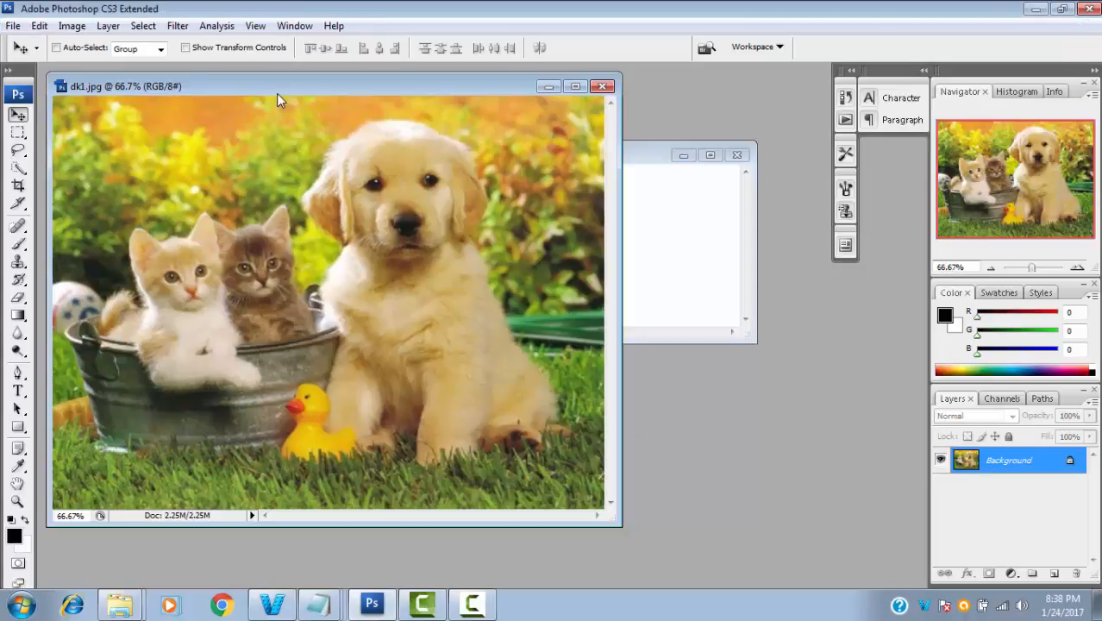
drag(278, 100, 716, 327)
drag(602, 378, 291, 217)
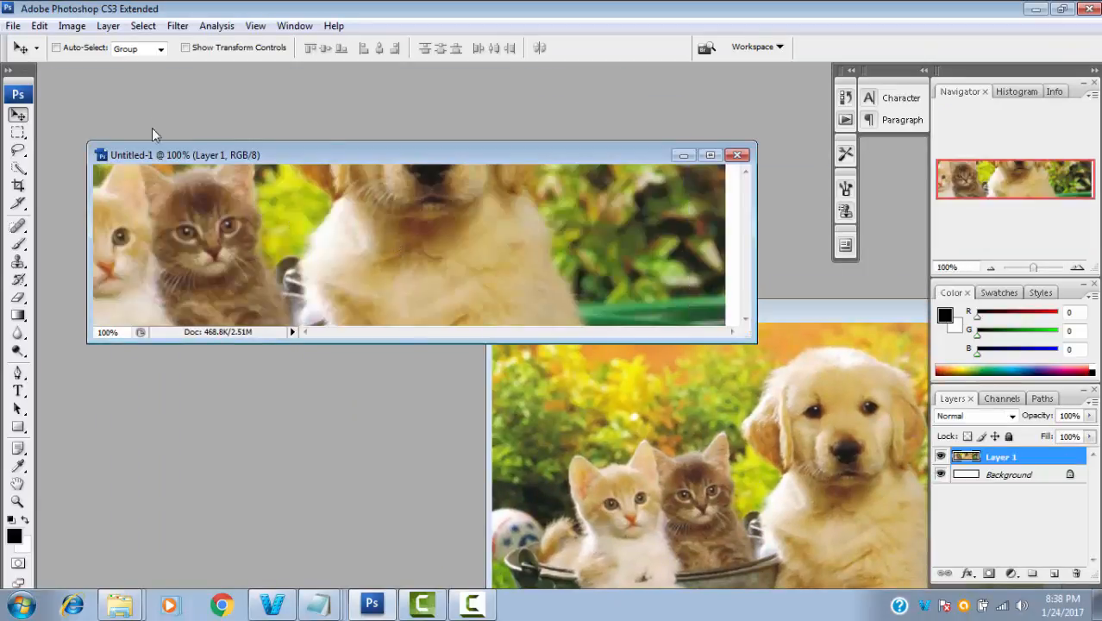
Step: Free-transform the picture layer proportionally to 29% and place it in the upper-left corner of the canvas
click(40, 26)
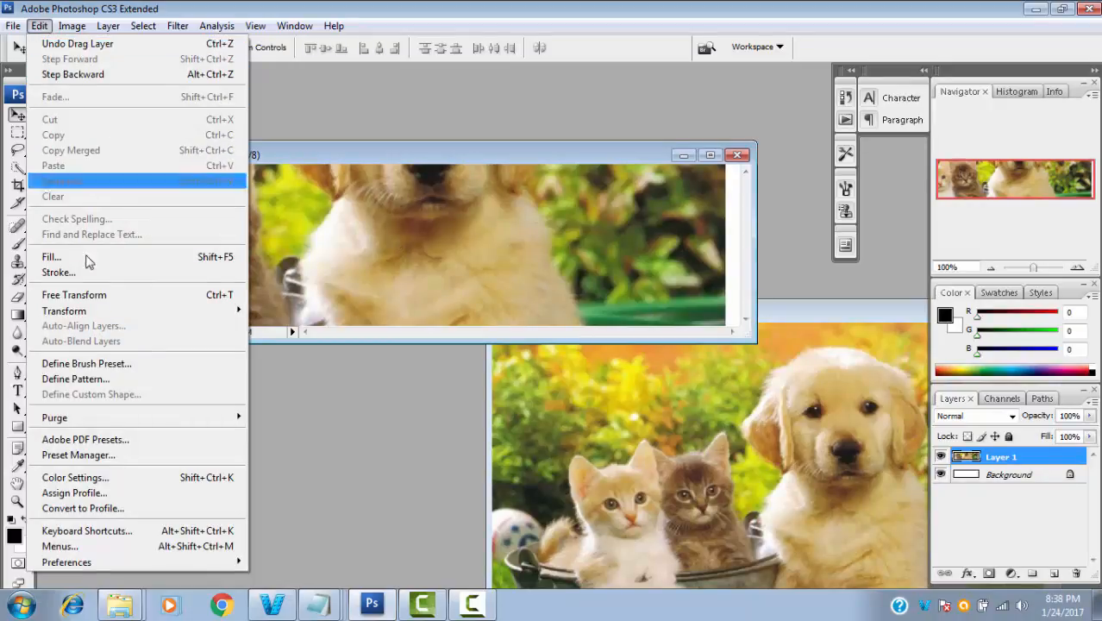
click(74, 294)
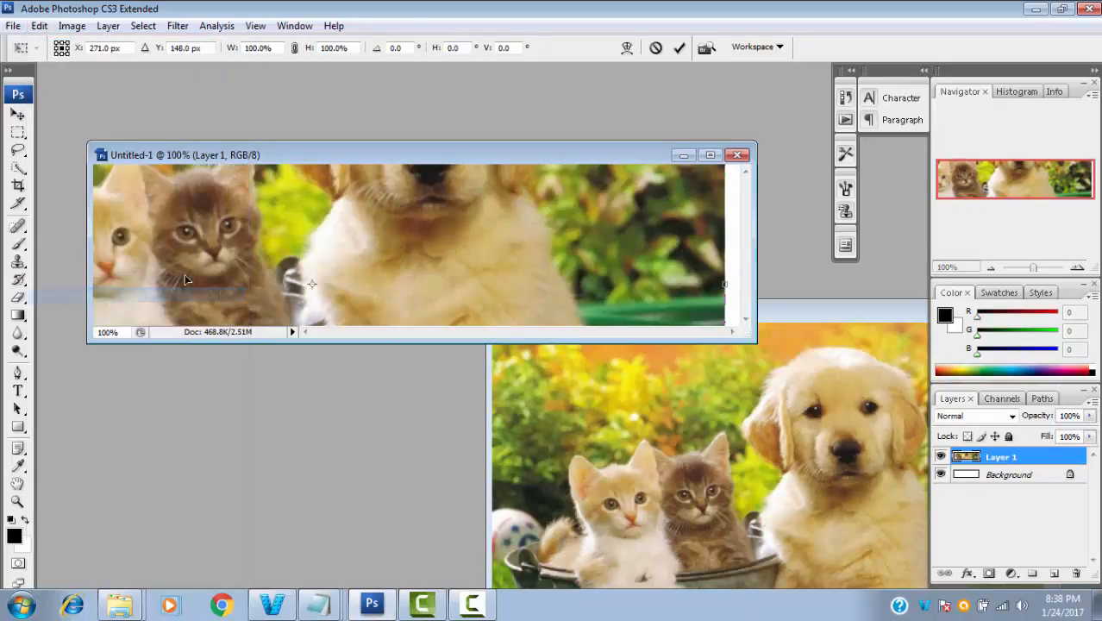
click(294, 48)
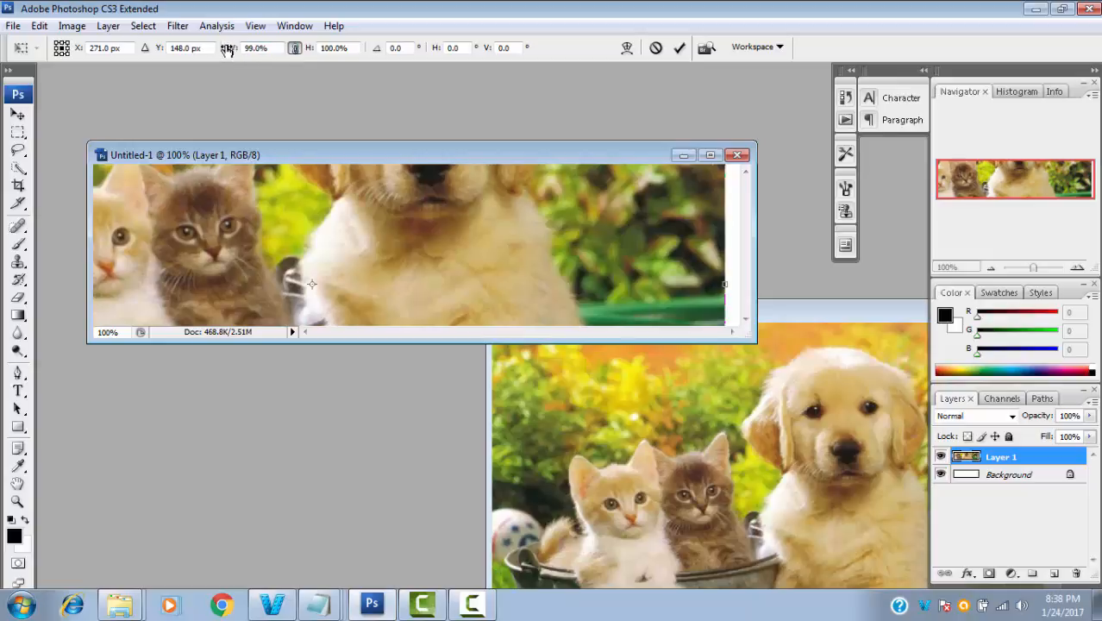
drag(227, 50, 222, 104)
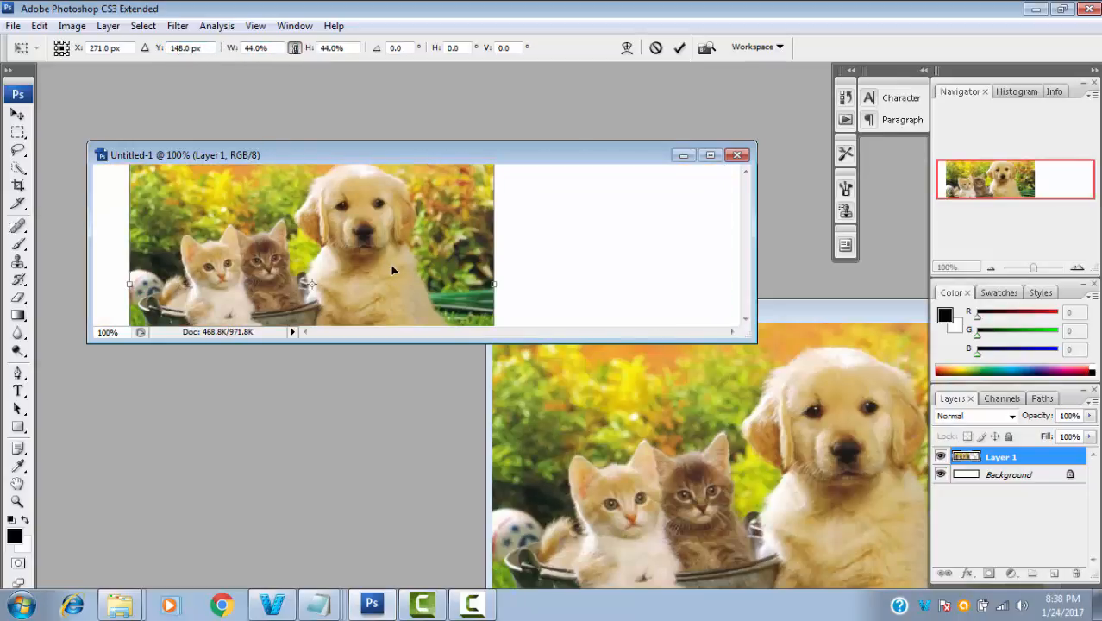
drag(393, 265, 356, 261)
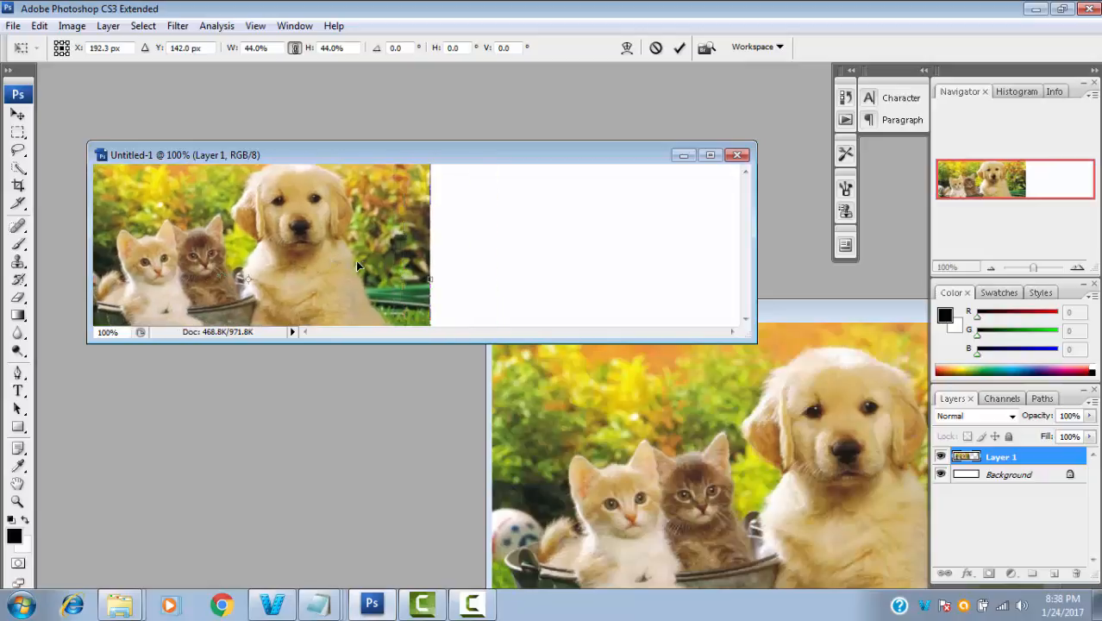
drag(755, 340, 833, 449)
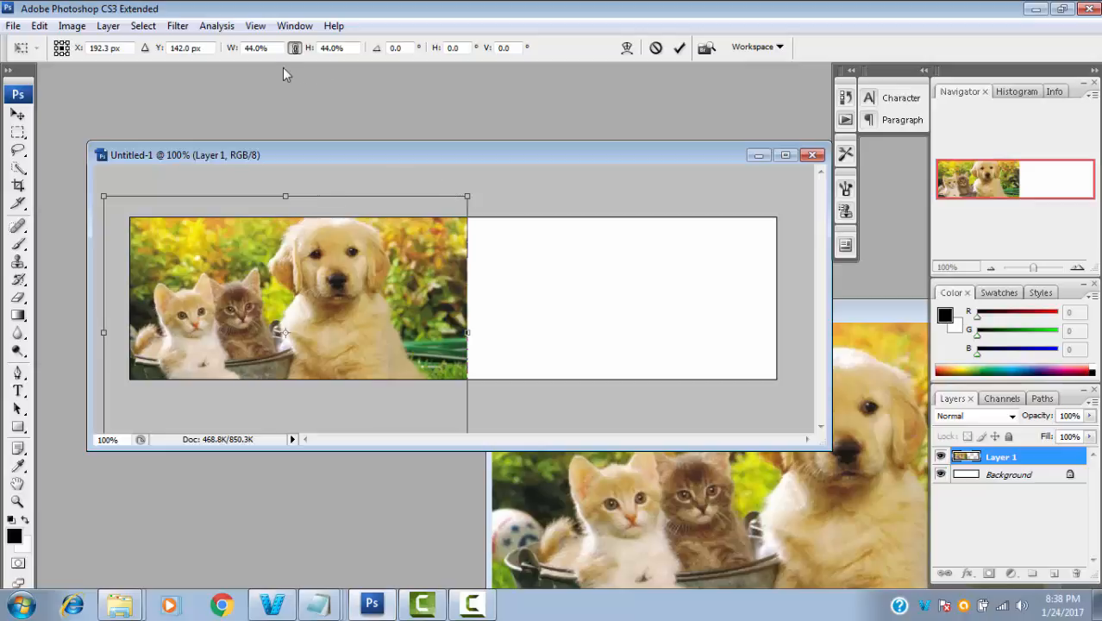
drag(232, 48, 221, 49)
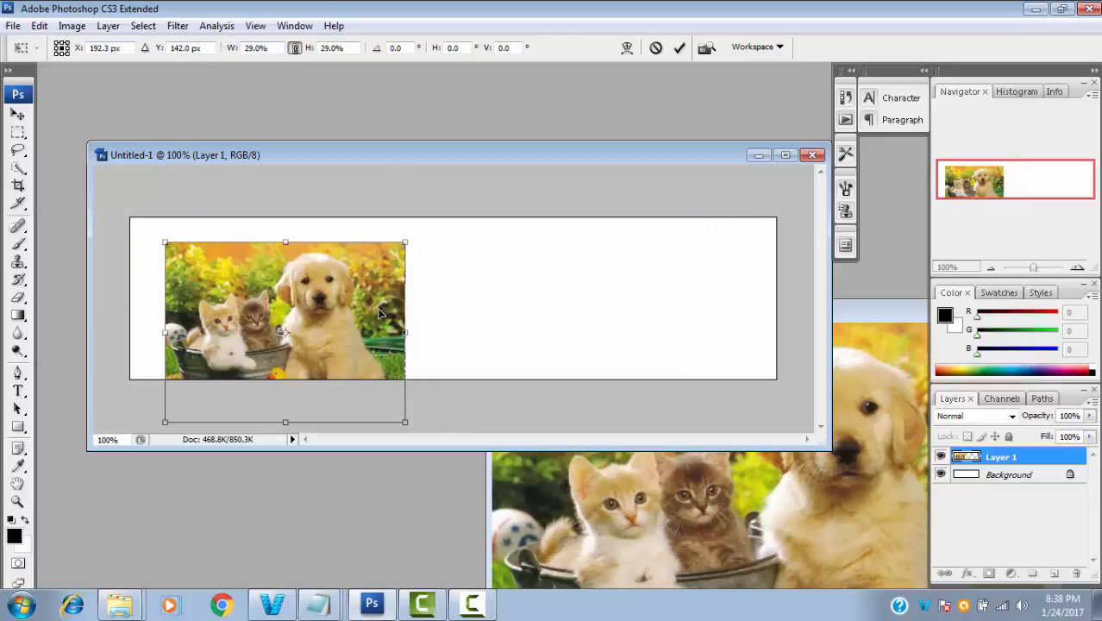
drag(342, 296, 324, 286)
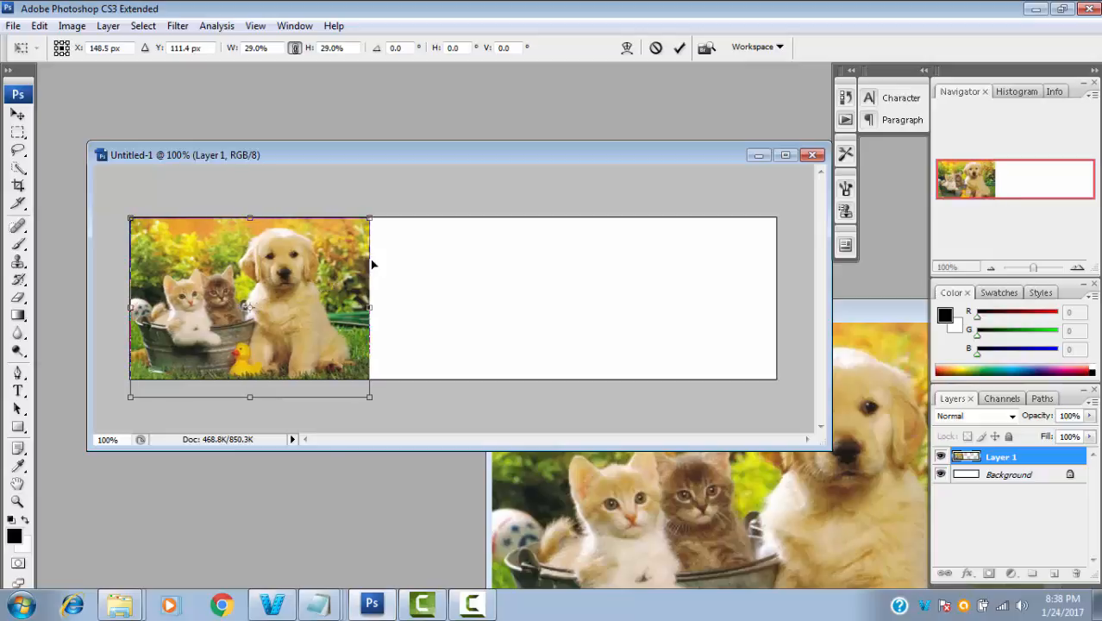
key(Return)
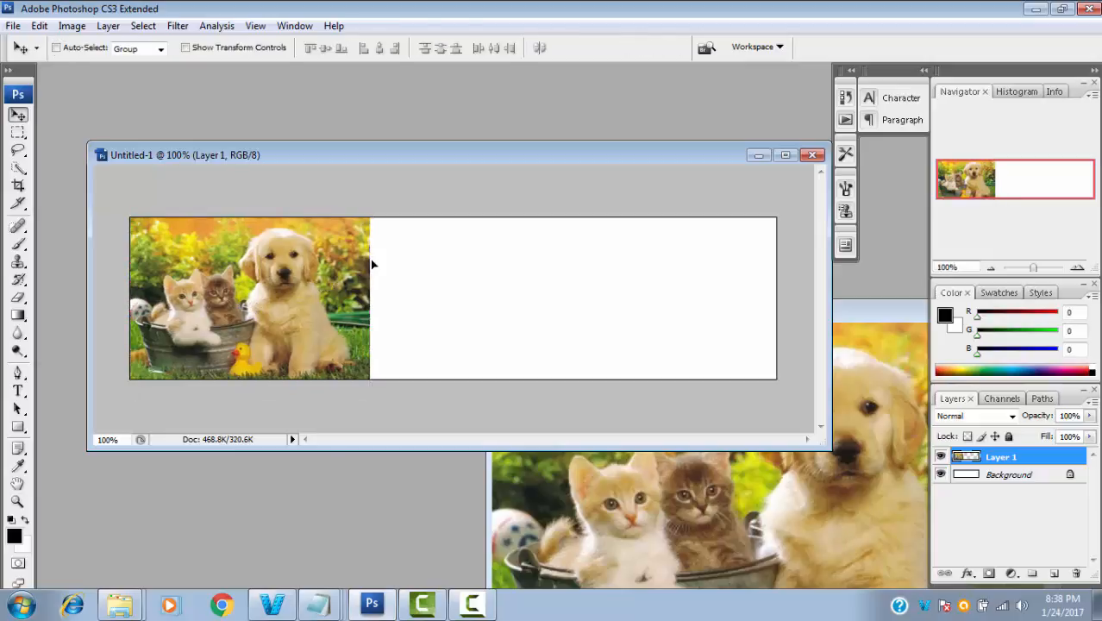
Step: Open the image dk2 from the folder t and copy the picture into Untitled-1 as a layer
click(554, 503)
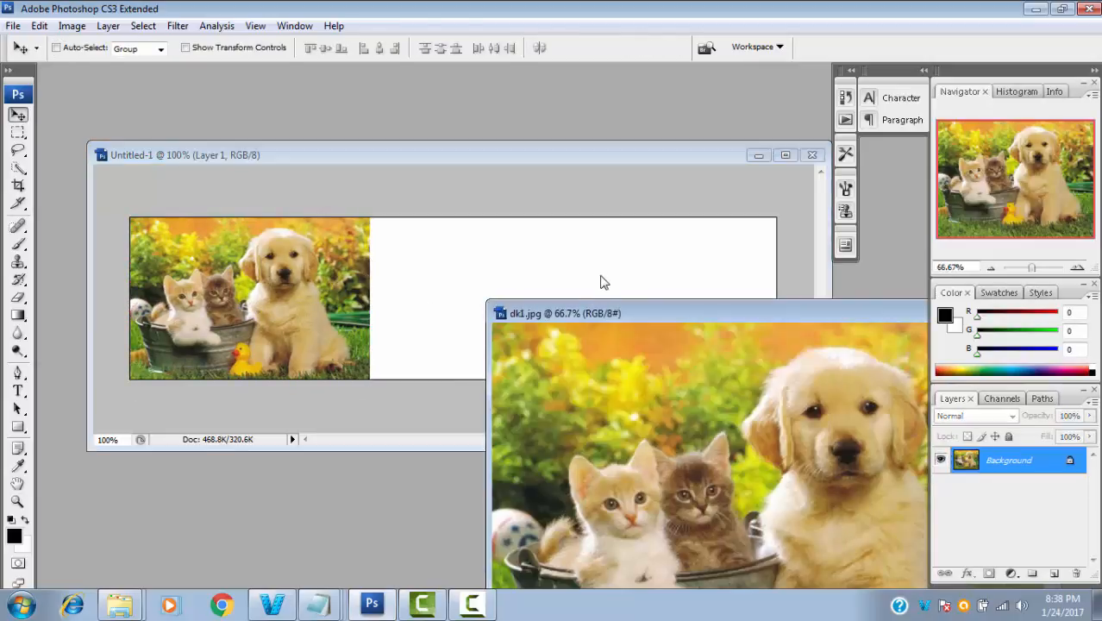
click(466, 204)
click(13, 26)
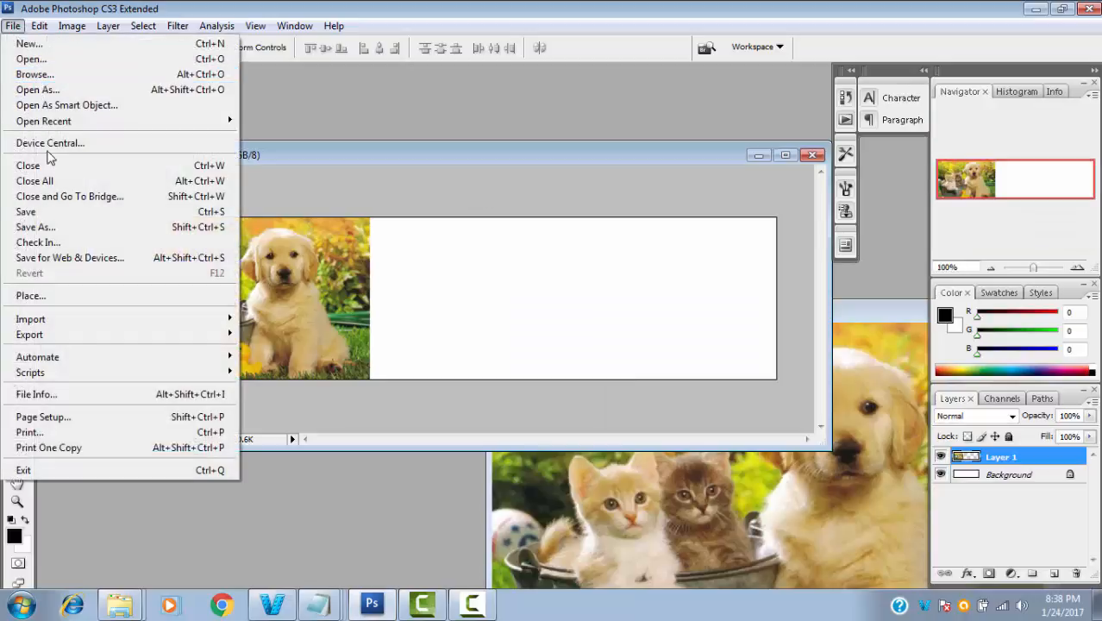
click(31, 59)
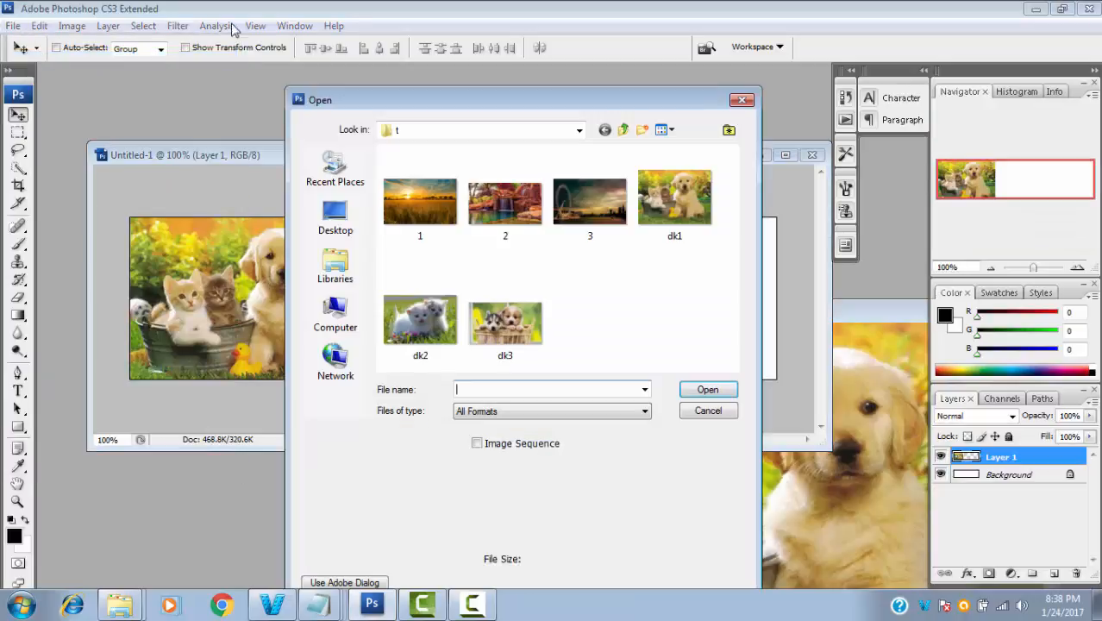
click(448, 332)
click(708, 390)
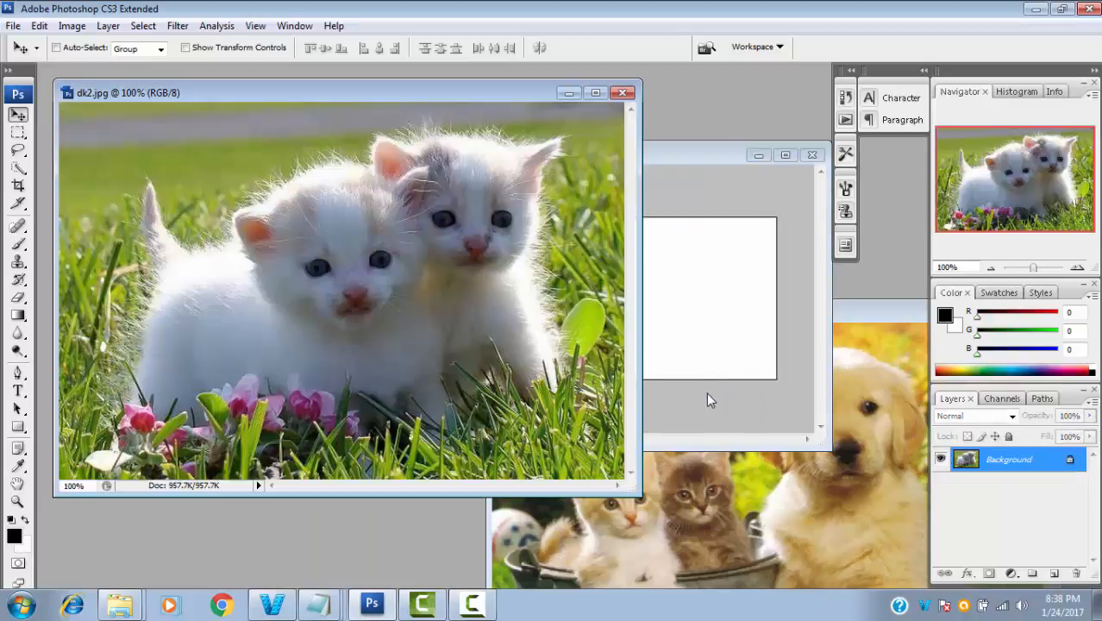
drag(278, 98, 604, 402)
drag(626, 504, 435, 293)
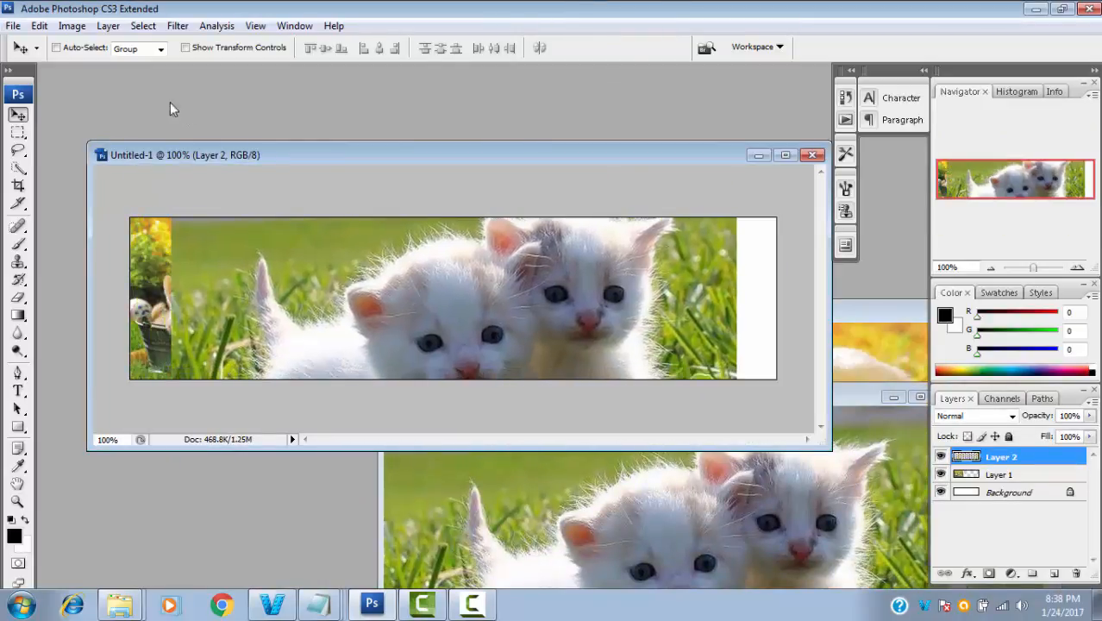
Step: Free-transform the white kittens layer proportionally to 50% and place it over the dk1 picture's right edge, centred at about X 435, Y 106 px
click(40, 26)
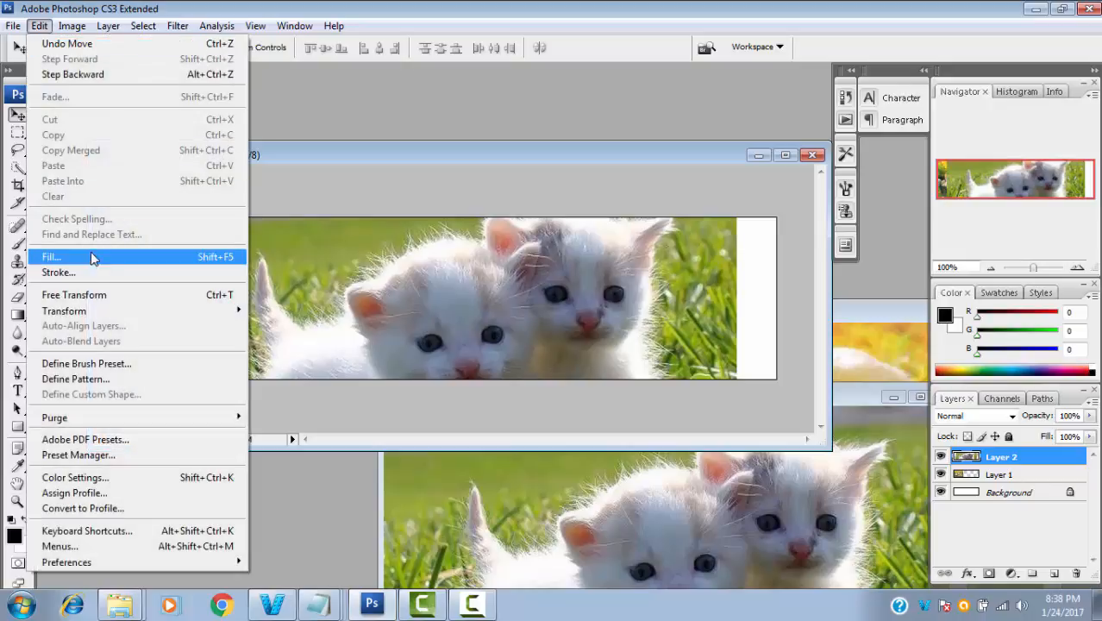
click(74, 295)
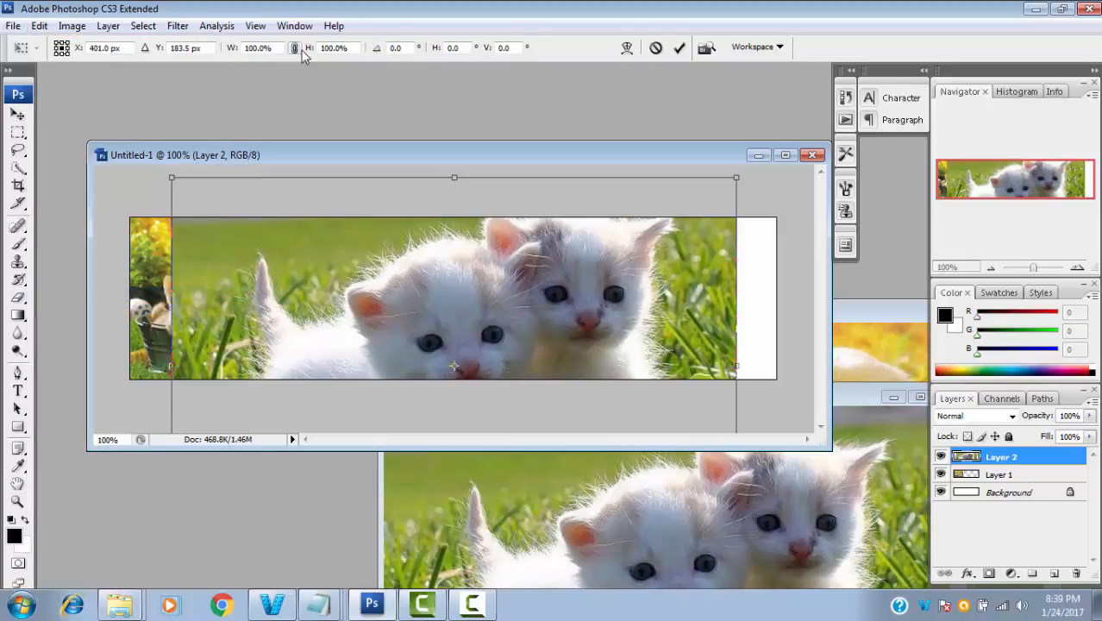
drag(232, 54, 197, 65)
drag(398, 285, 432, 246)
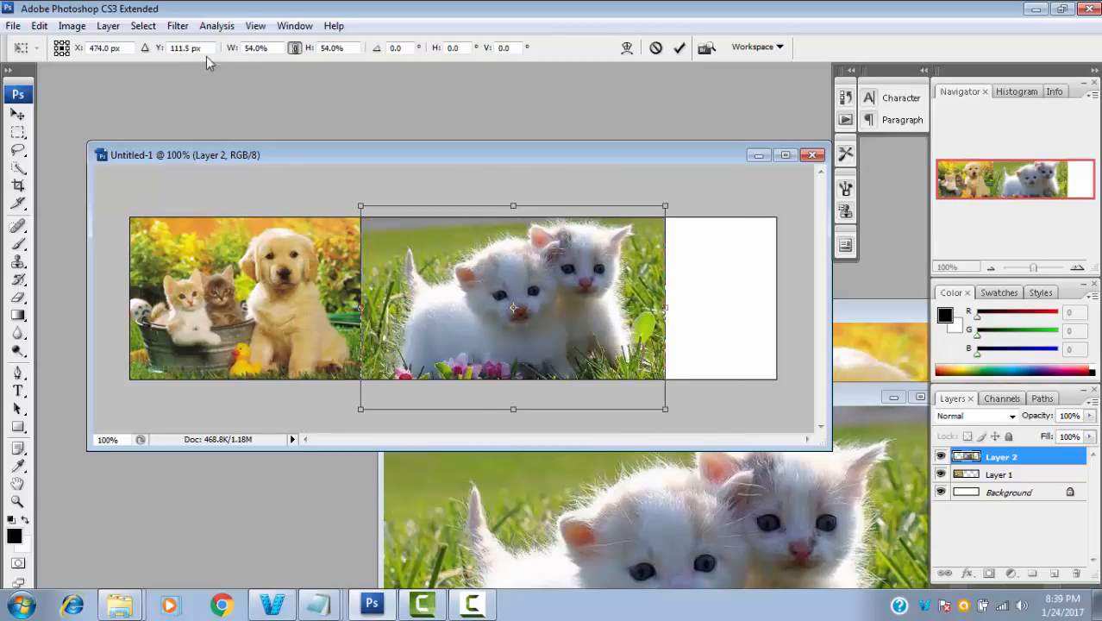
drag(234, 48, 227, 49)
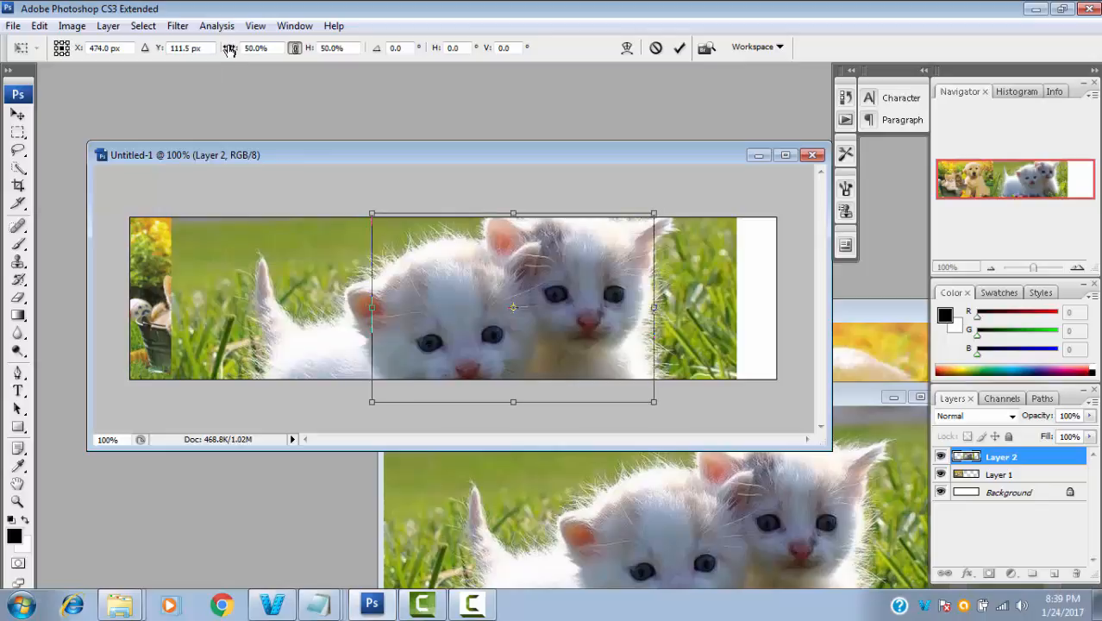
drag(538, 291, 508, 288)
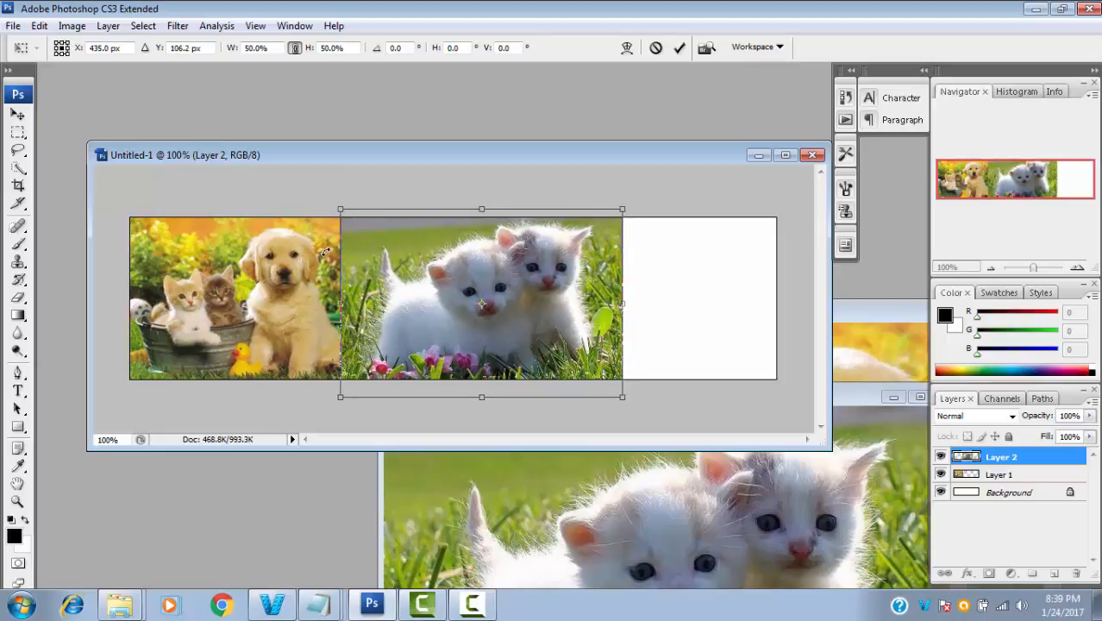
key(Return)
Step: Shift the dk1 picture on Layer 1 slightly left, and move the white kittens on Layer 2 slightly left as well
right_click(277, 283)
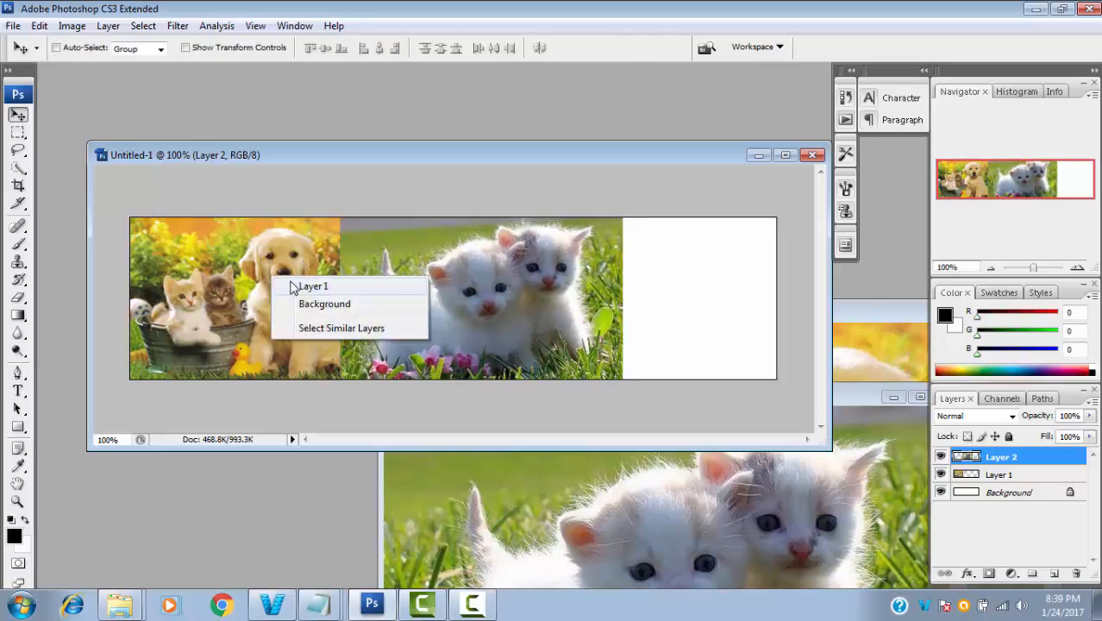
click(289, 288)
drag(277, 288, 271, 284)
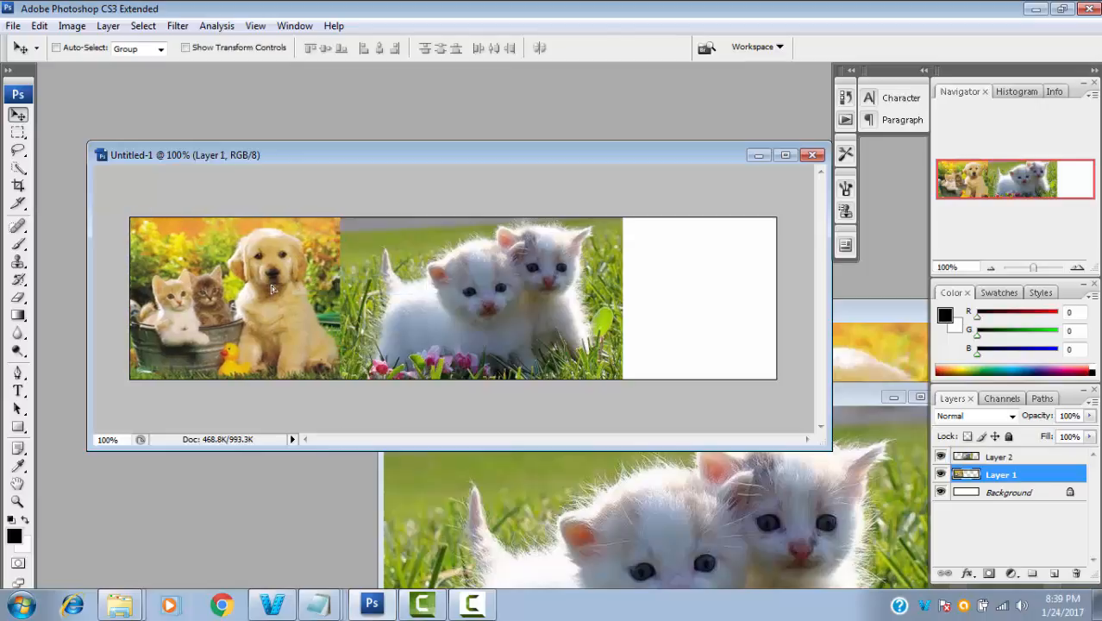
right_click(395, 278)
click(435, 288)
drag(473, 291, 463, 292)
Step: Close the dk2.jpg document
click(664, 467)
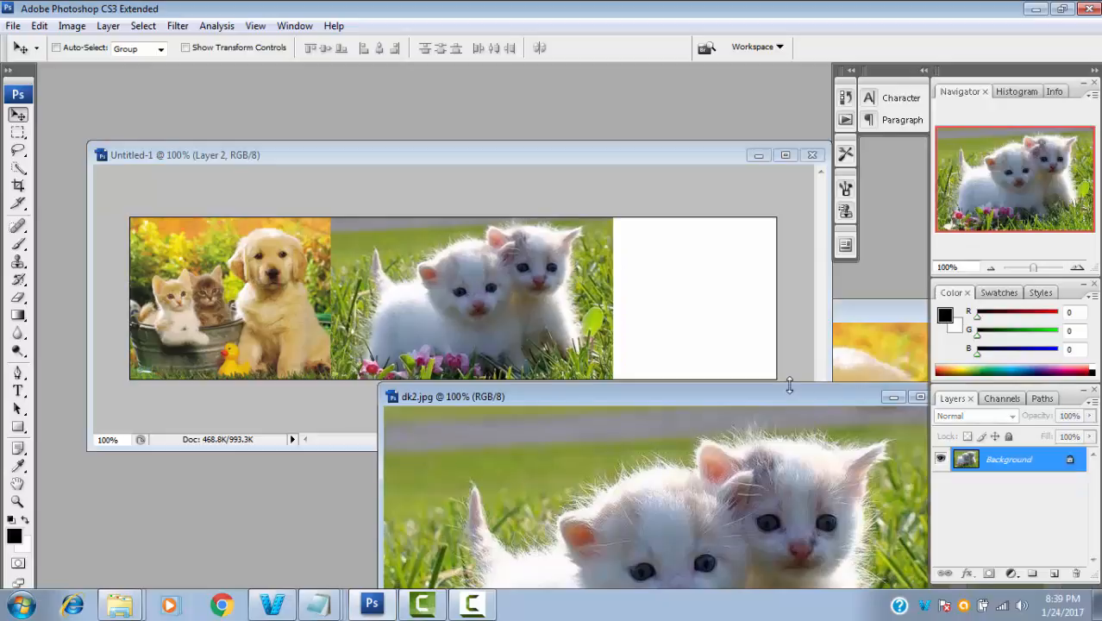
drag(764, 395, 422, 341)
click(552, 345)
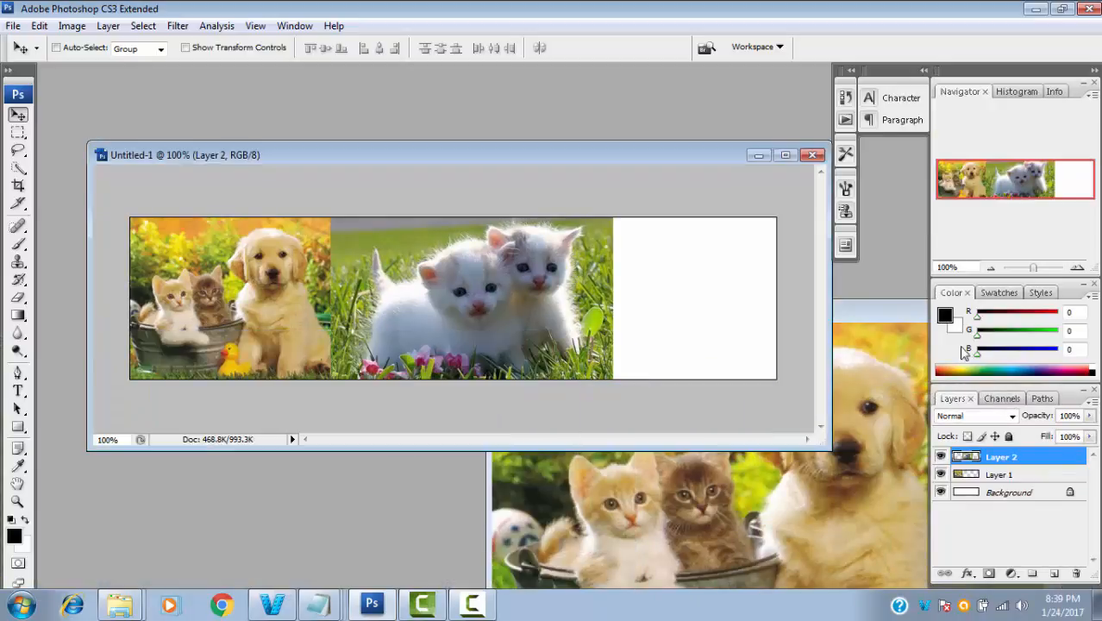
Step: Open the image dk3 from the folder t and copy the picture into Untitled-1 as a layer
click(13, 26)
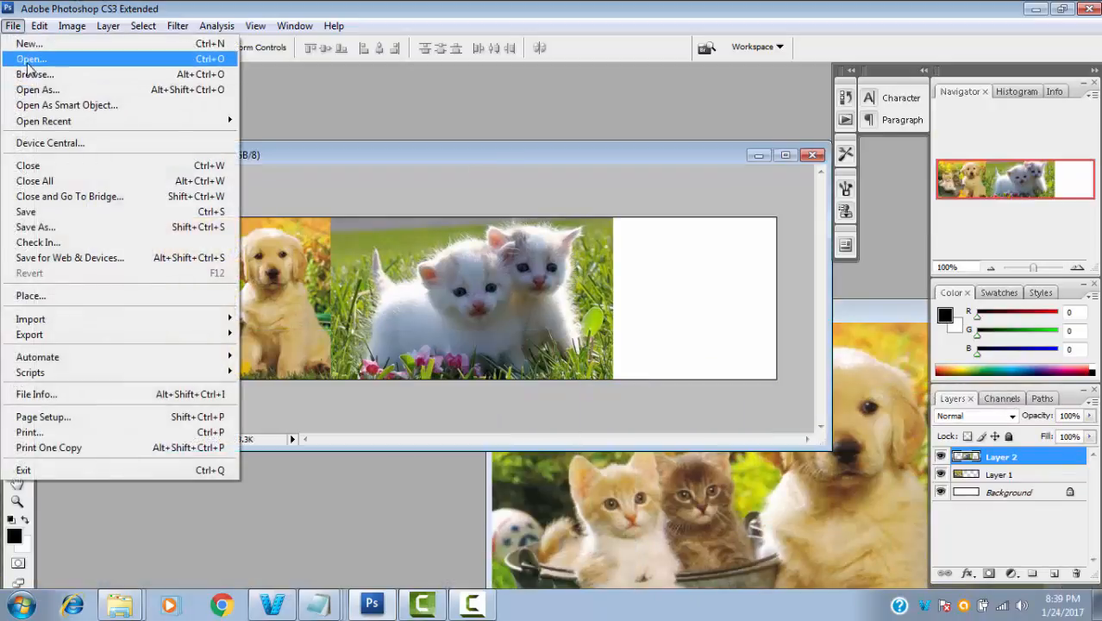
click(28, 59)
click(513, 321)
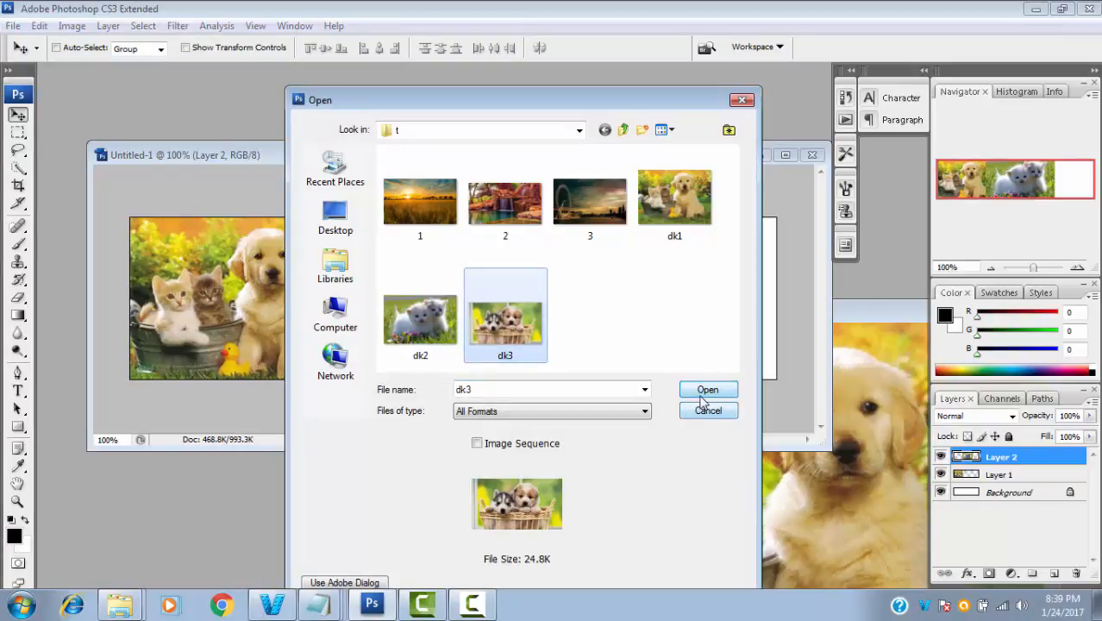
click(704, 392)
drag(199, 203, 571, 272)
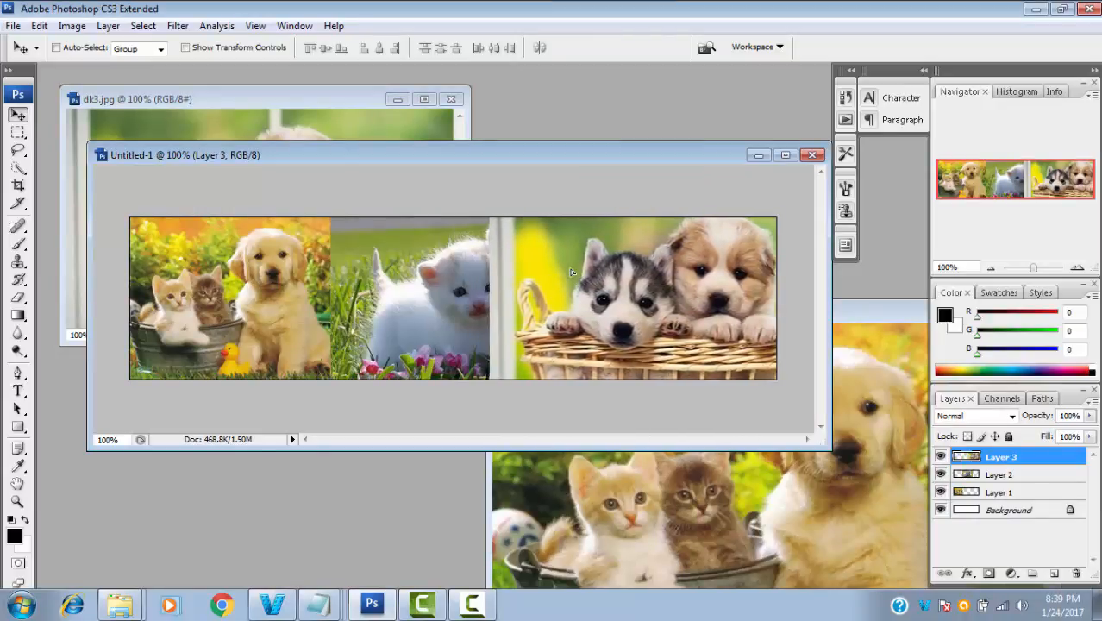
Step: Free-transform the puppy basket layer proportionally to 78% and place it at the banner's right end, centred at X 696, Y 106 px
key(ctrl+t)
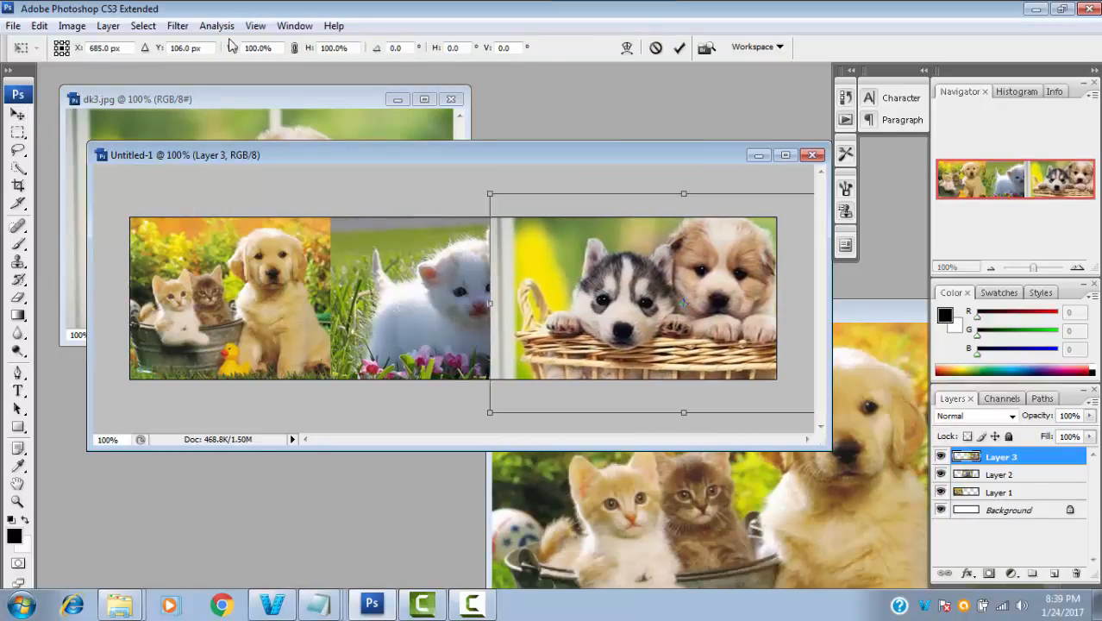
drag(232, 55, 213, 58)
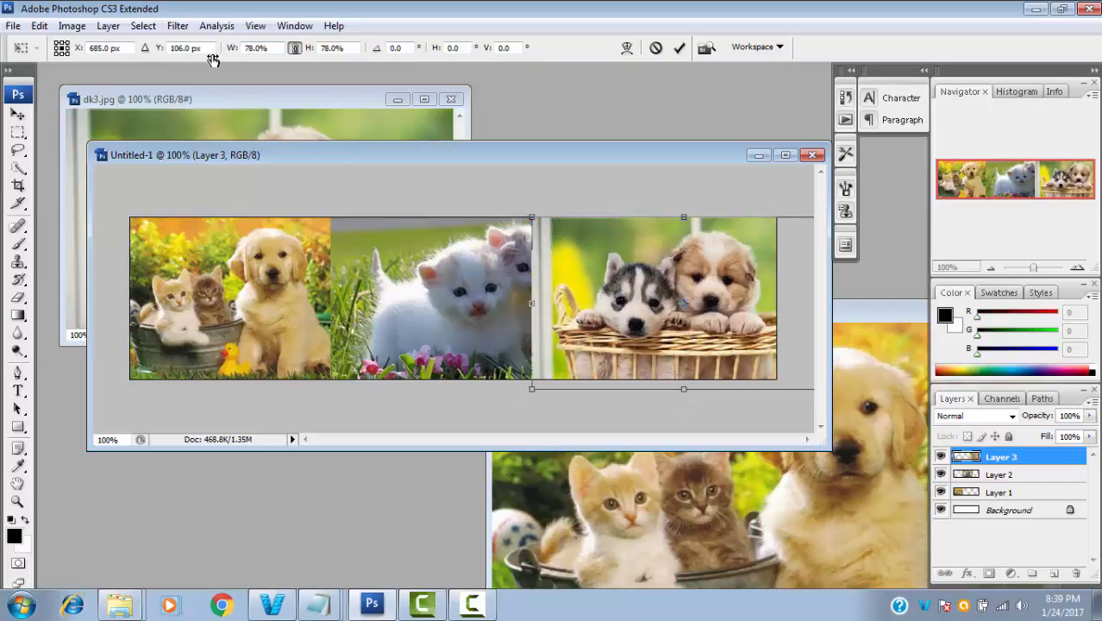
drag(563, 267, 573, 268)
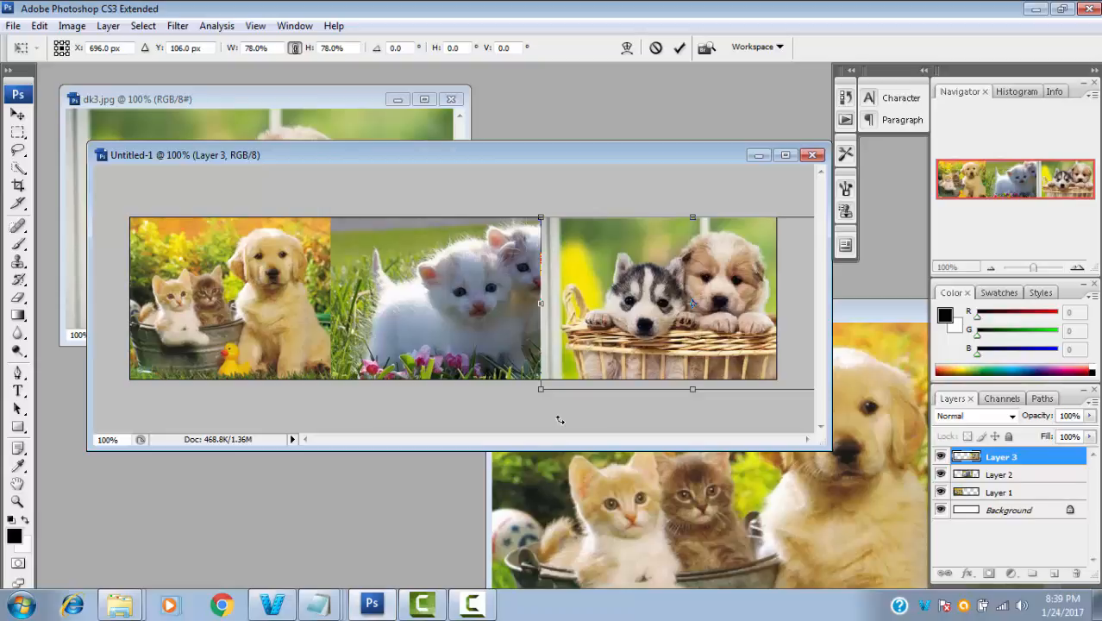
key(Return)
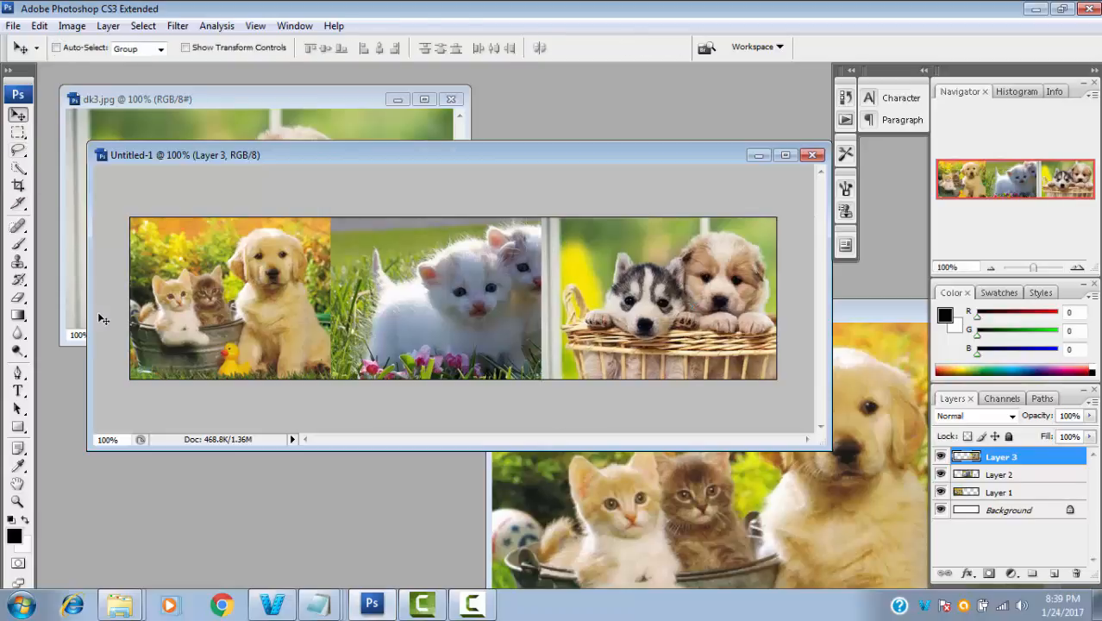
Step: Delete the pale vertical strip along the left edge of Layer 3 with a rectangular marquee selection, and deselect
click(19, 136)
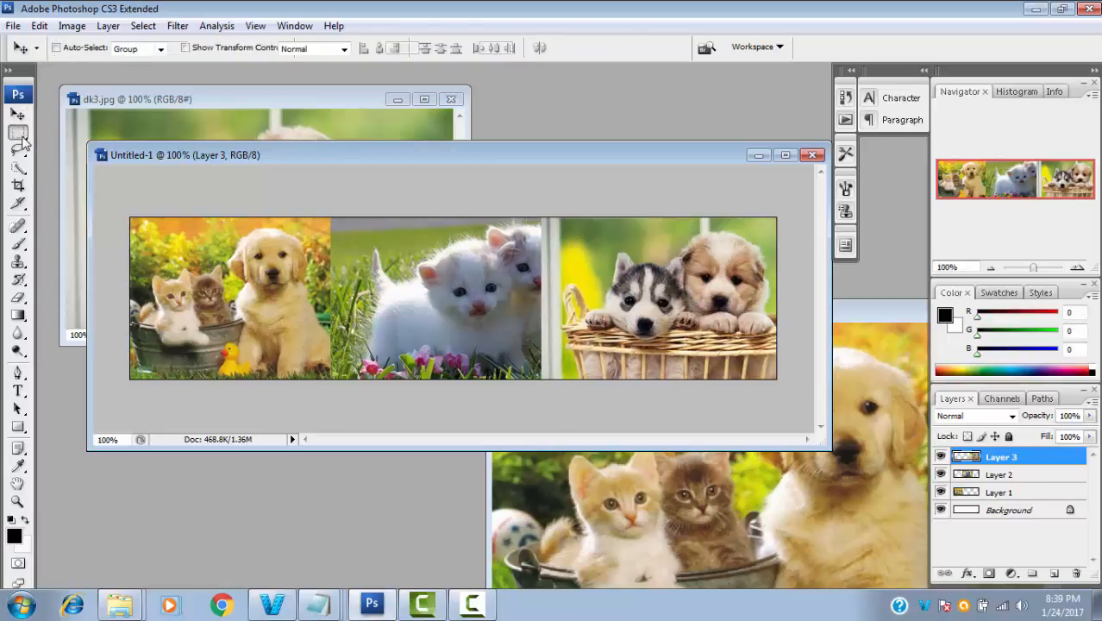
click(89, 138)
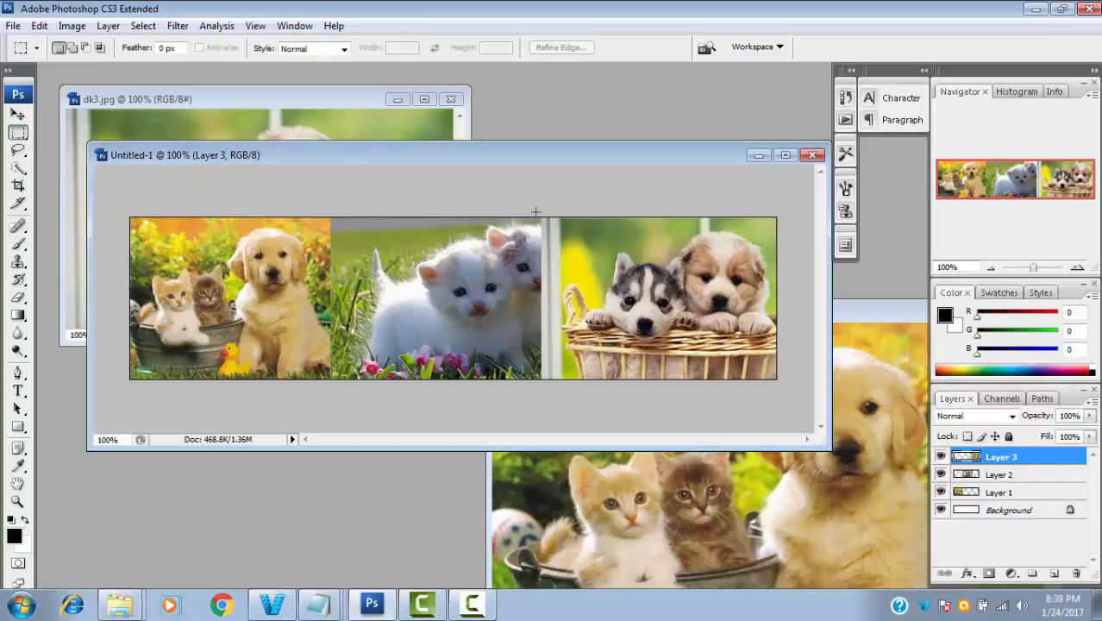
drag(541, 229, 562, 390)
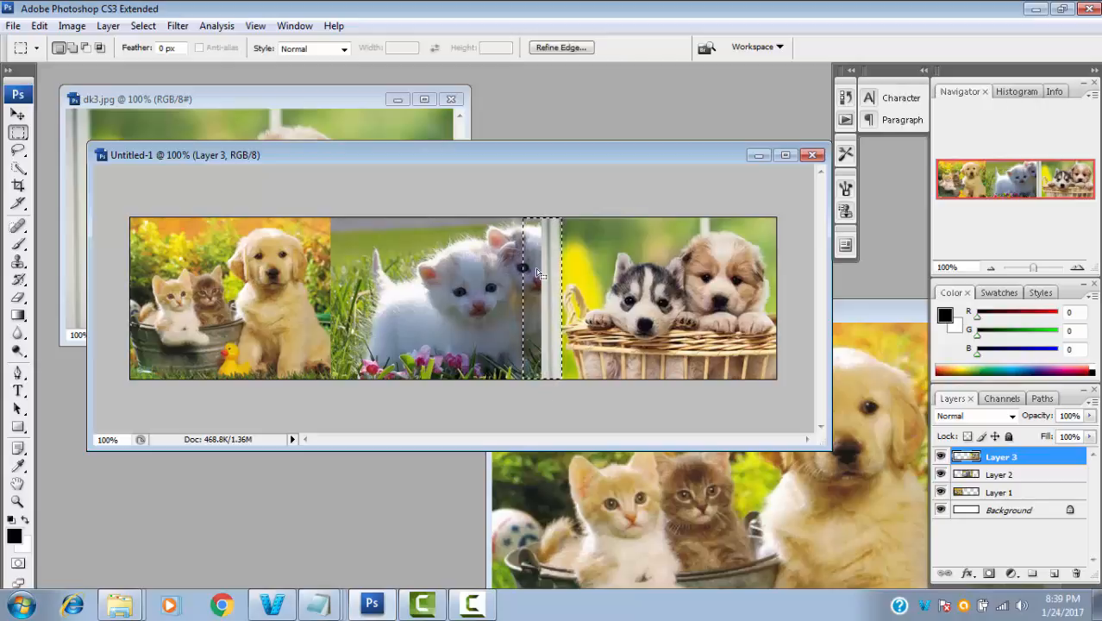
key(Delete)
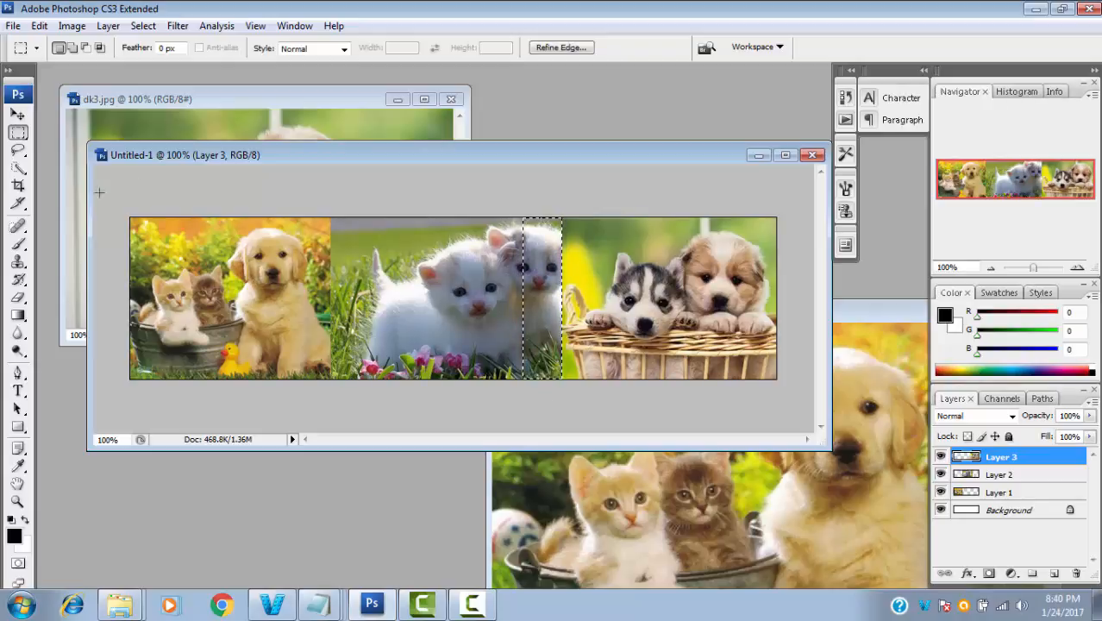
click(18, 115)
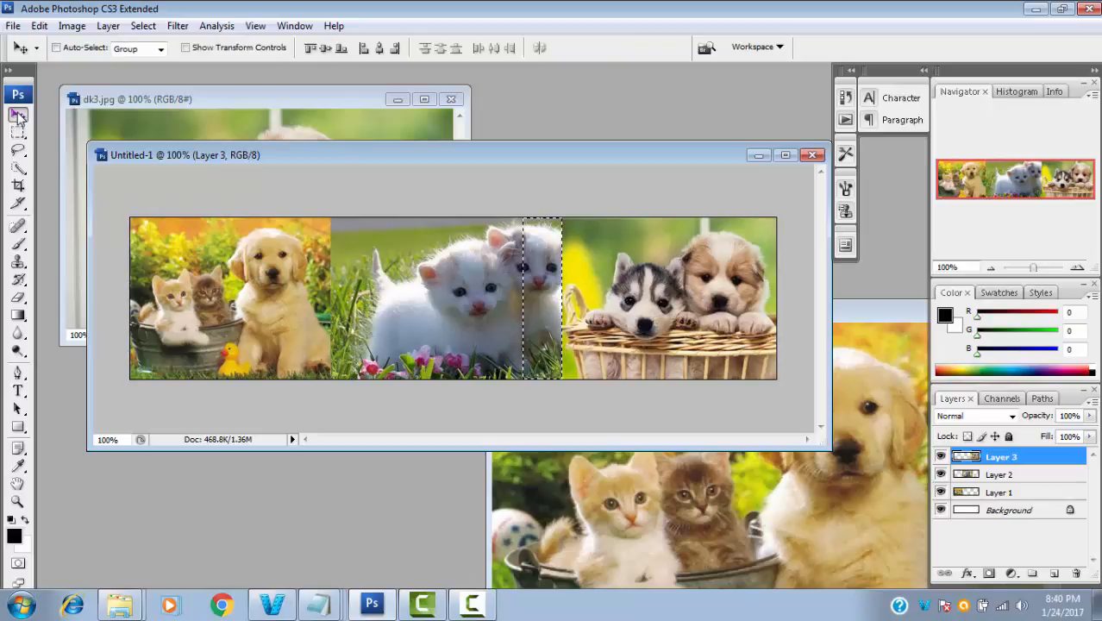
click(143, 26)
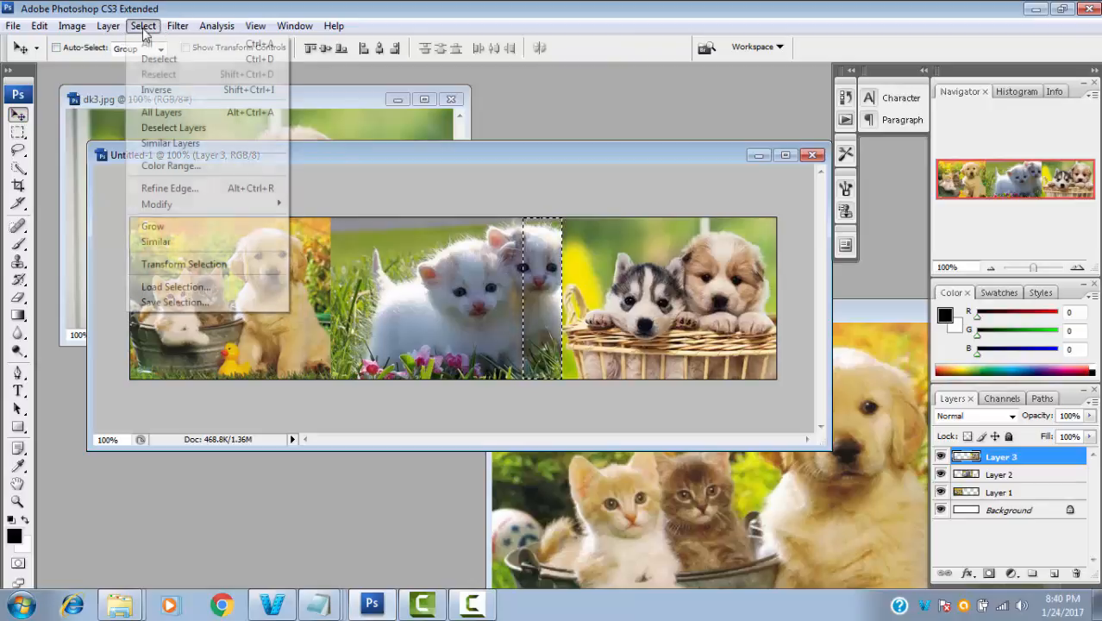
click(156, 61)
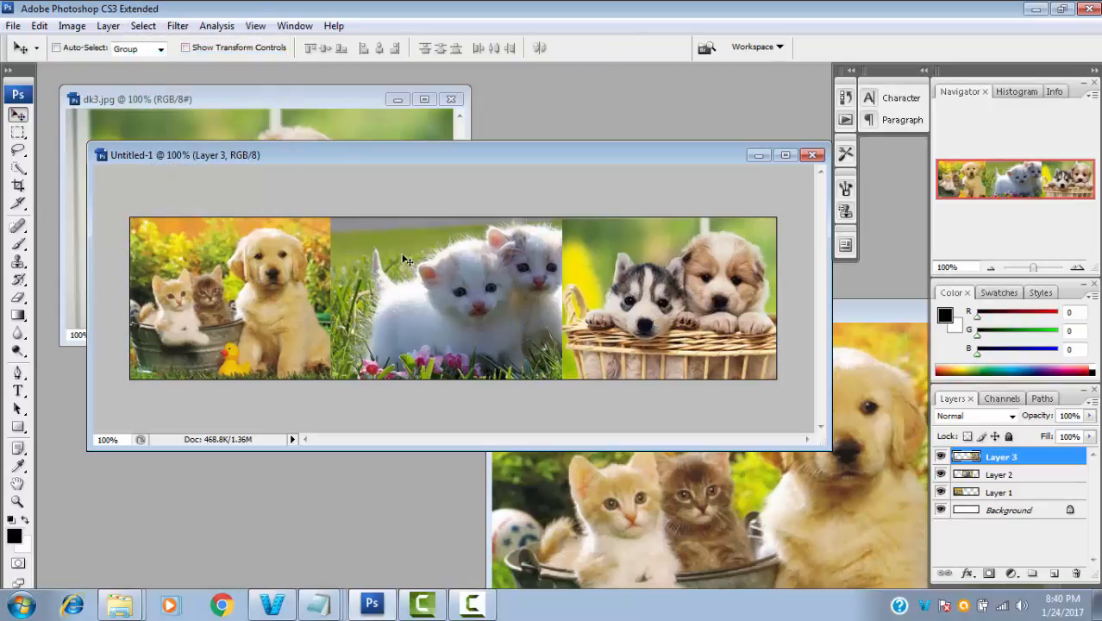
Step: Move the white kittens on Layer 2 left until both kittens show fully beside the puppy basket picture
right_click(435, 276)
click(466, 297)
drag(466, 298, 449, 297)
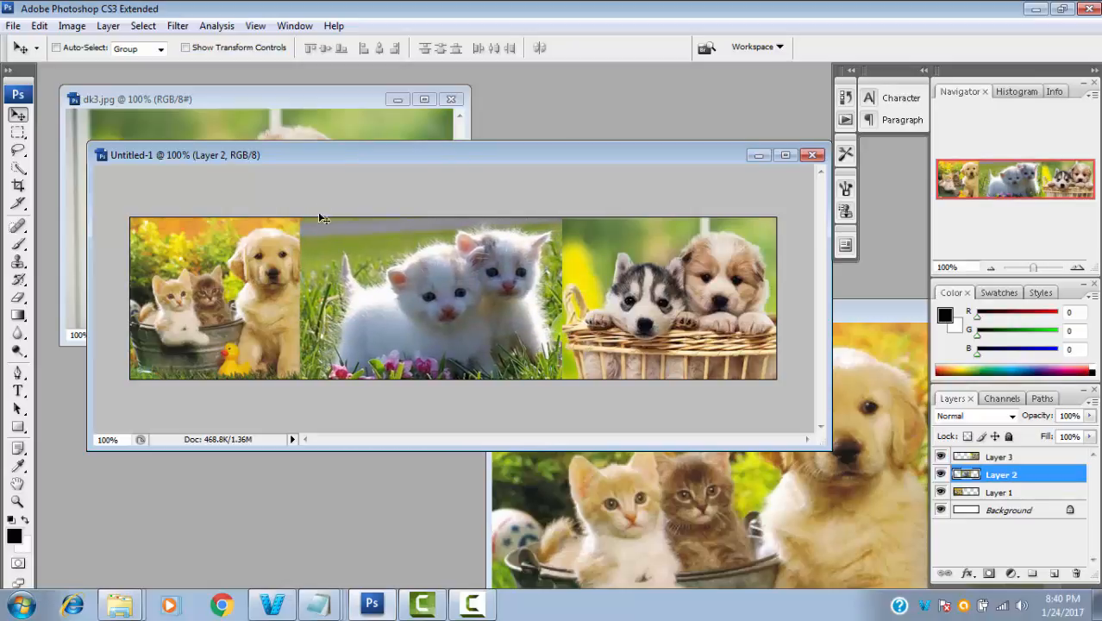
Step: Delete the left strip of Layer 2 that covers the golden puppy using a rectangular marquee selection, and deselect
click(18, 132)
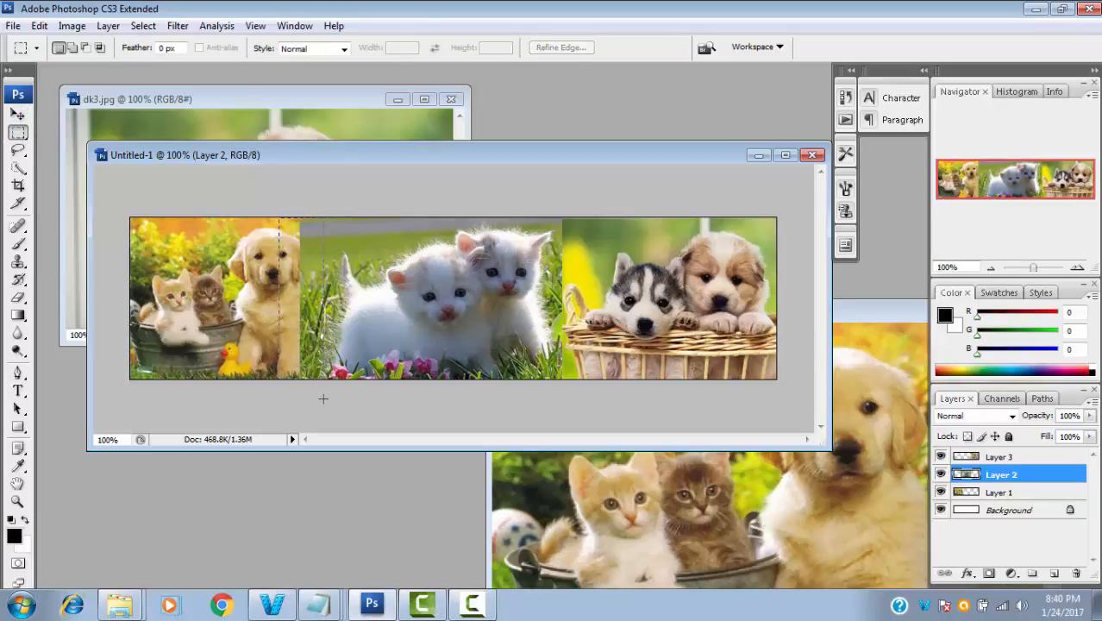
drag(324, 399, 323, 399)
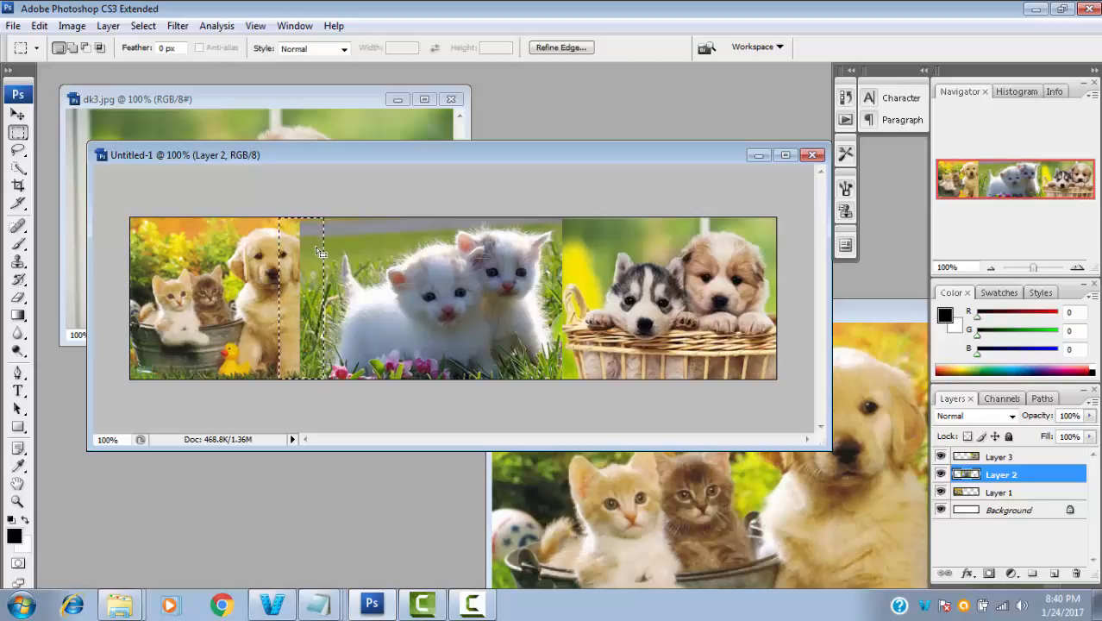
key(Delete)
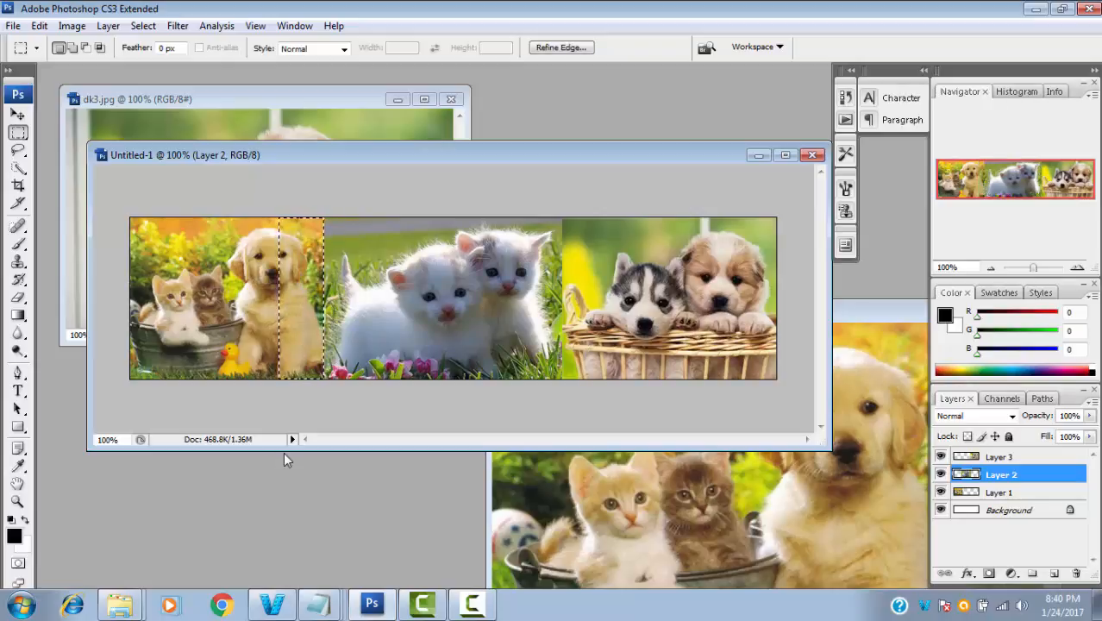
key(ctrl+d)
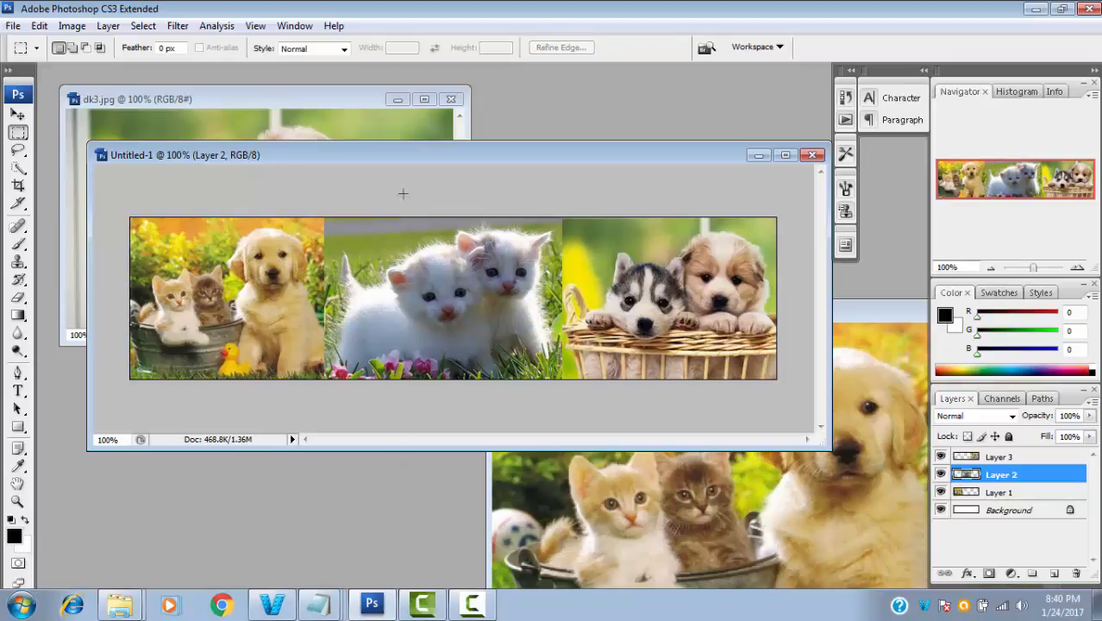
Step: Save the finished banner as a JPEG named slideshow in the t folder, at maximum quality 12 with the baseline standard format
drag(167, 152, 148, 99)
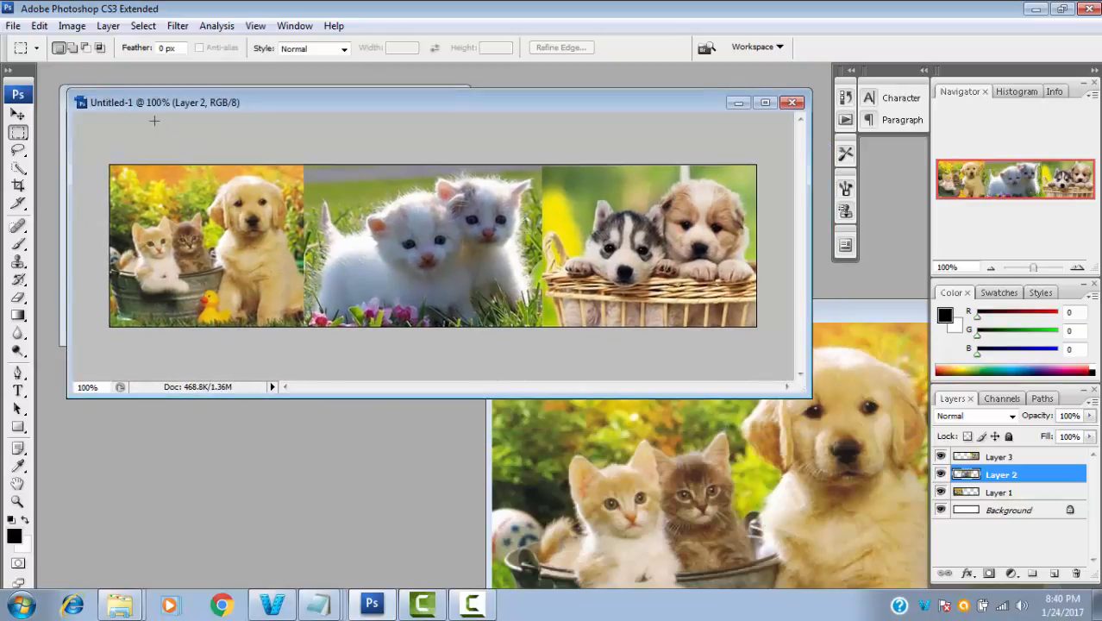
click(13, 26)
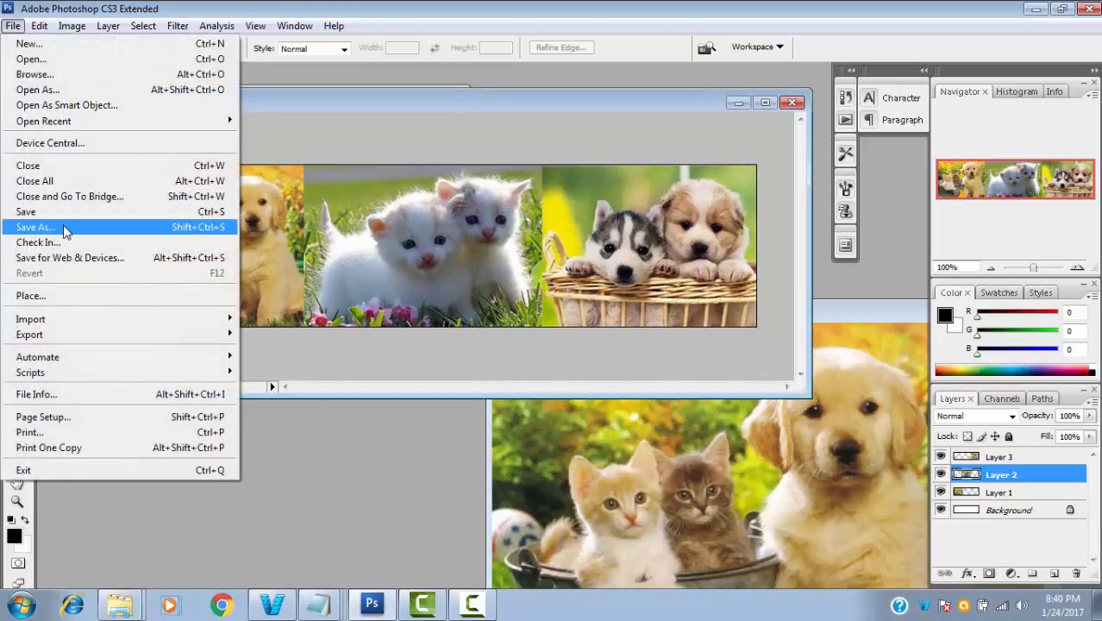
click(63, 225)
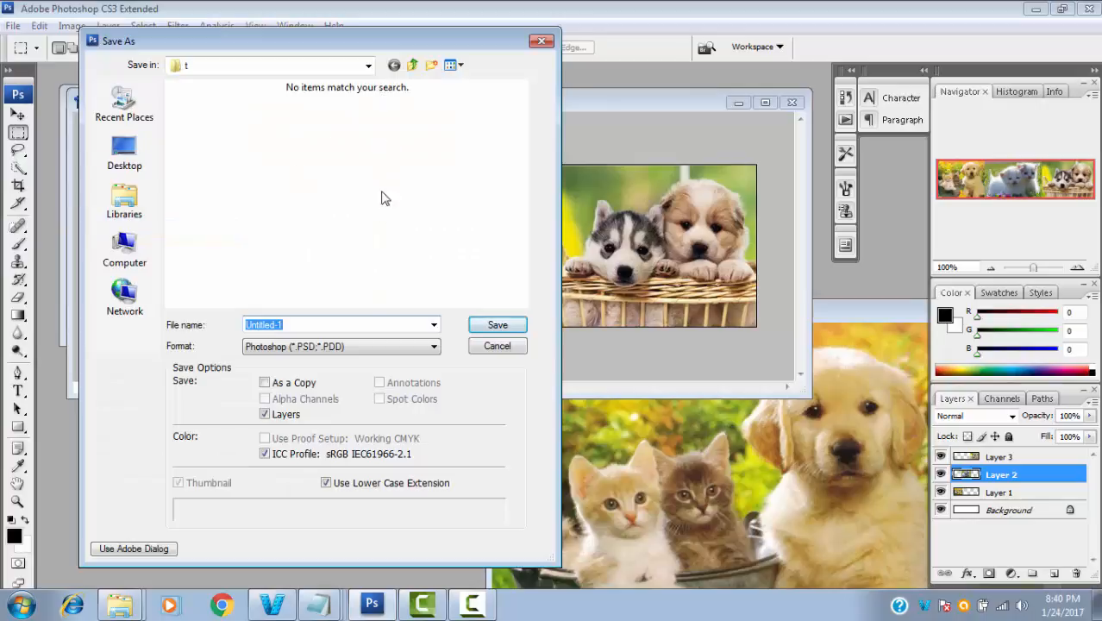
click(346, 349)
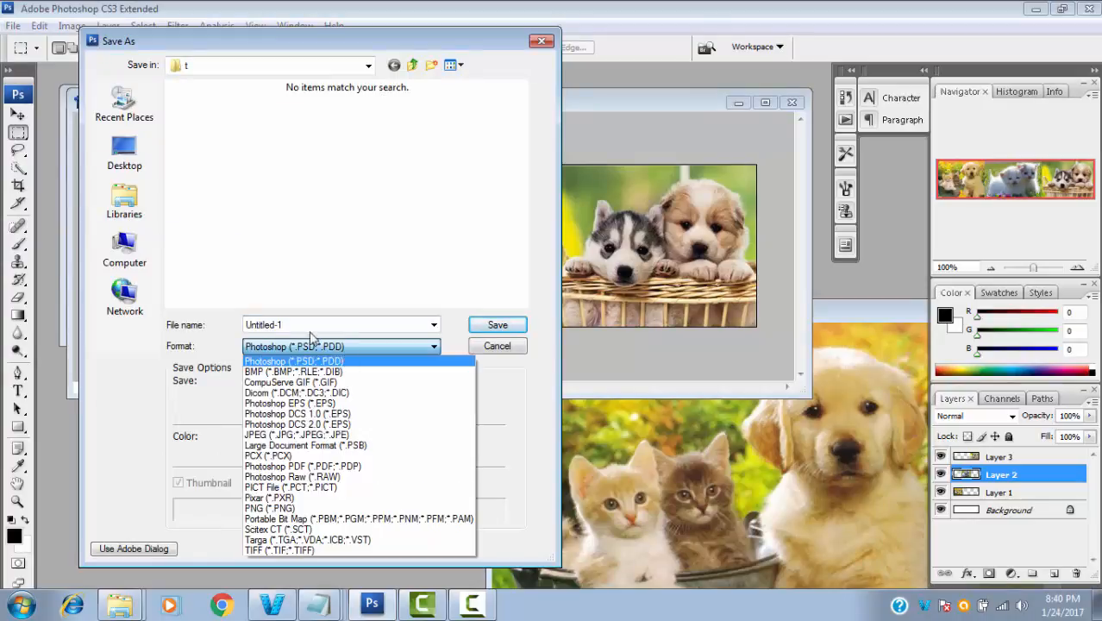
click(264, 436)
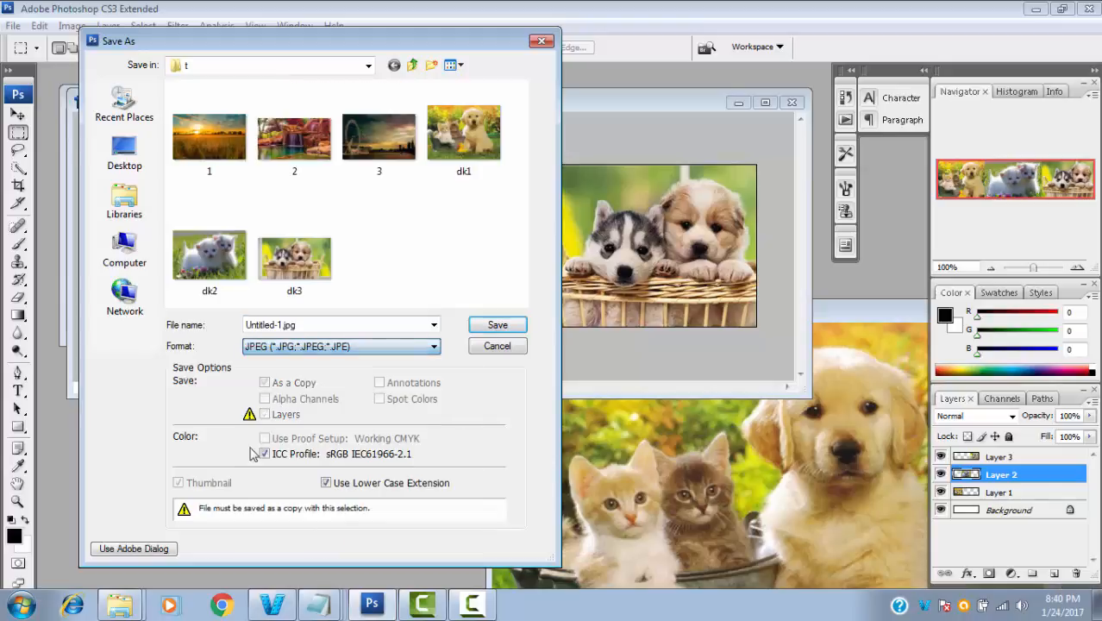
click(313, 325)
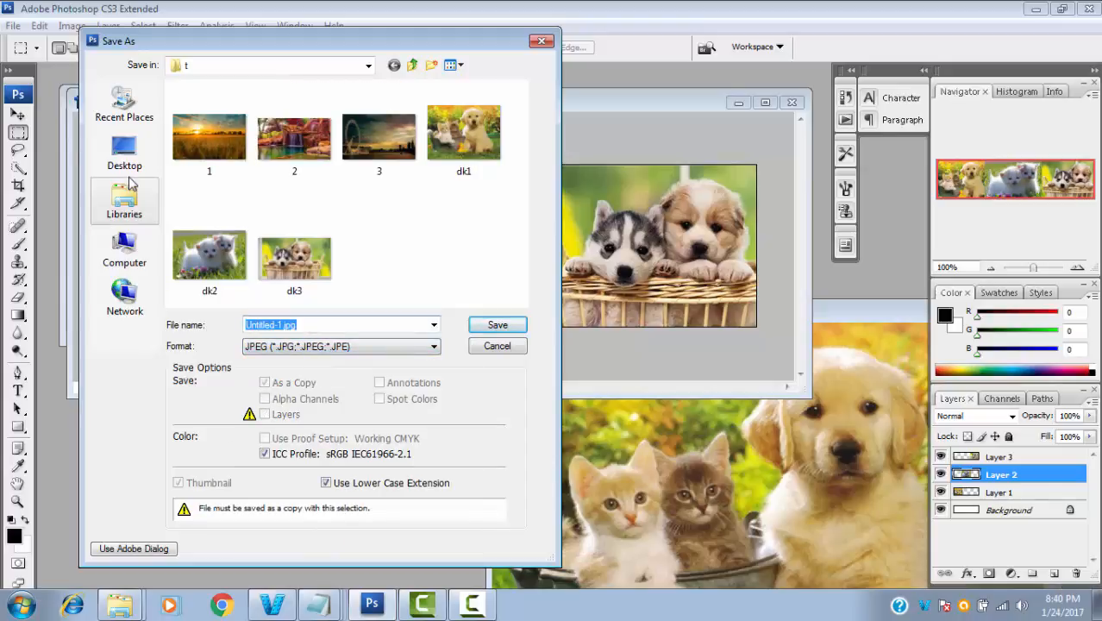
text(slideshow)
key(Return)
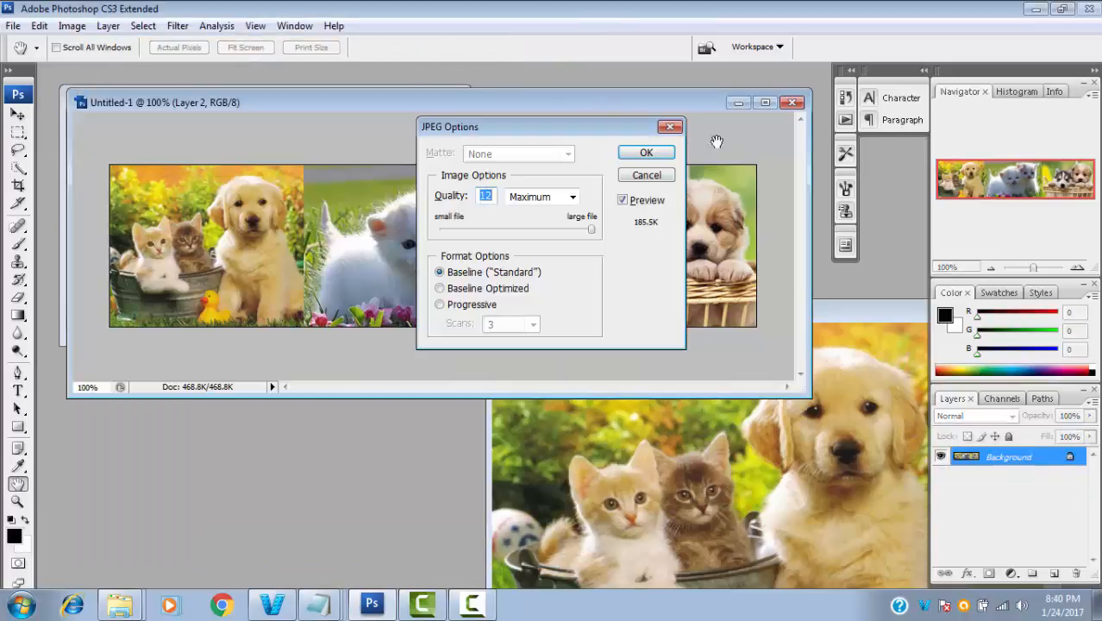
click(646, 151)
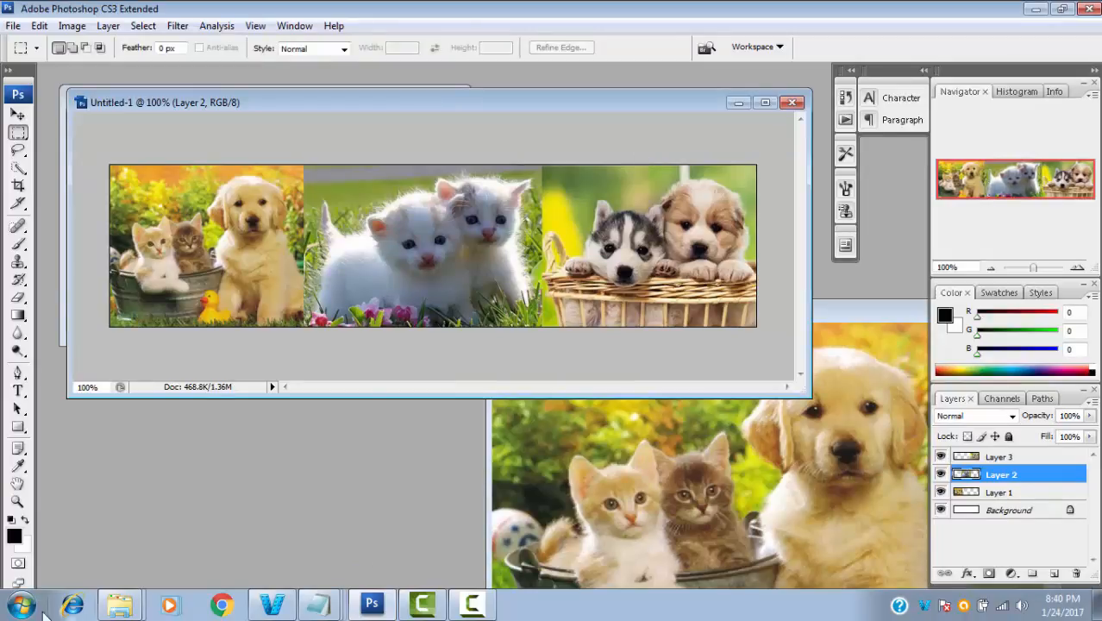
Step: Switch to Adobe Flash CS3 Professional and create a new Flash File (ActionScript 2.0)
click(20, 604)
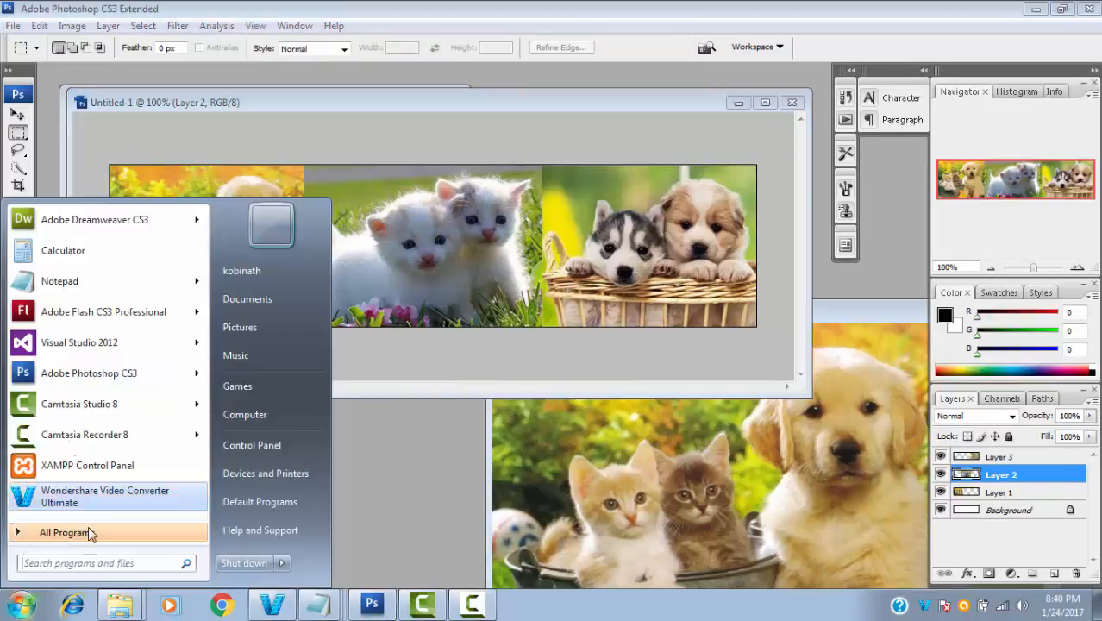
click(102, 318)
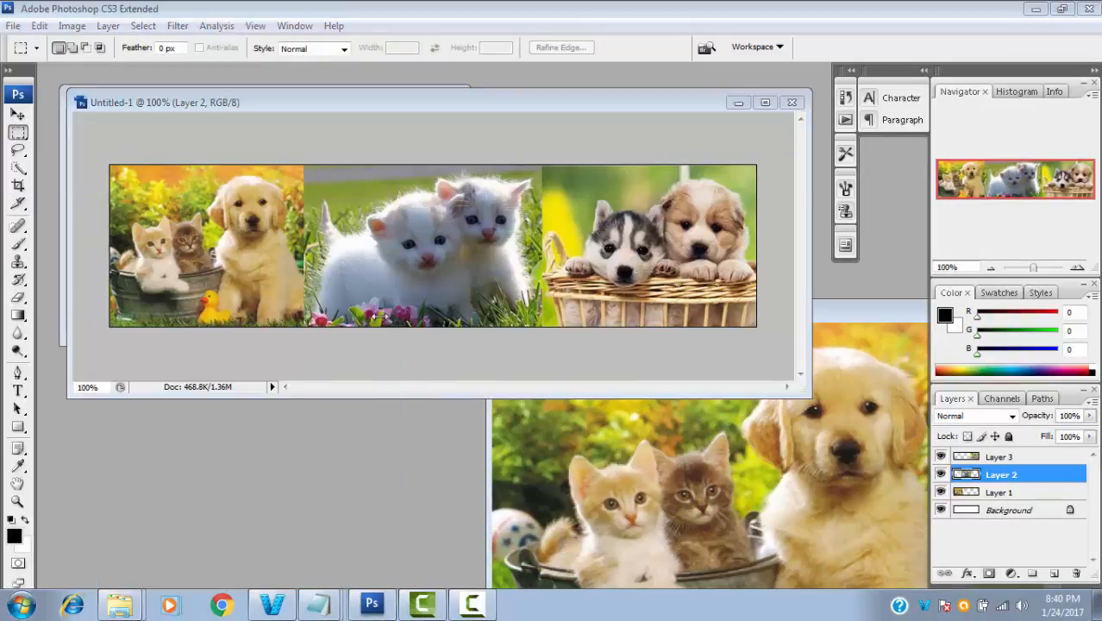
click(1036, 9)
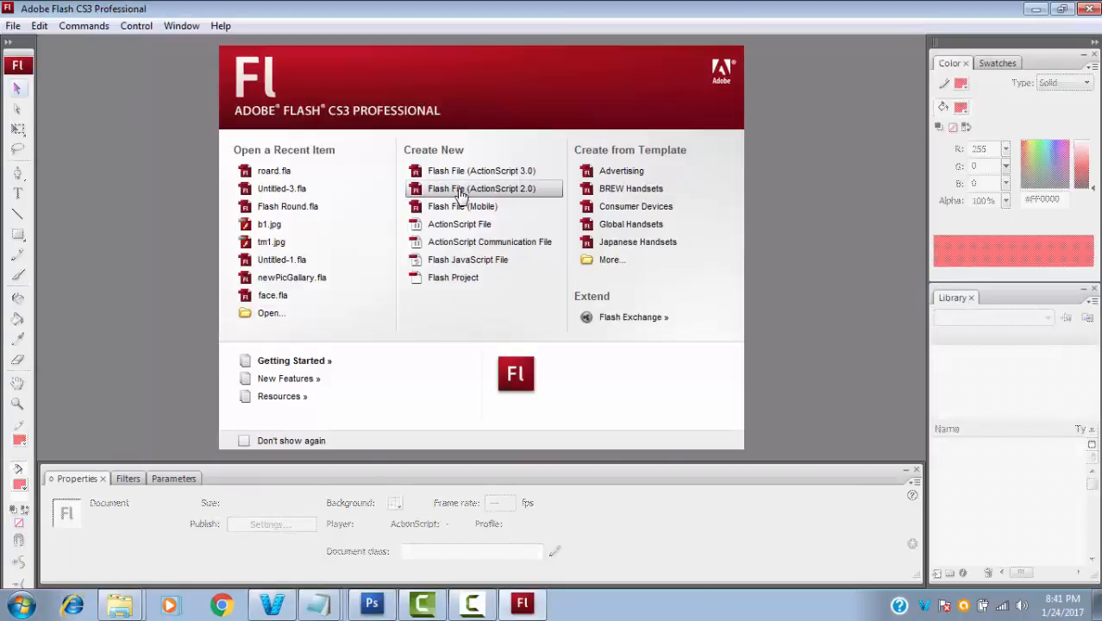
click(462, 190)
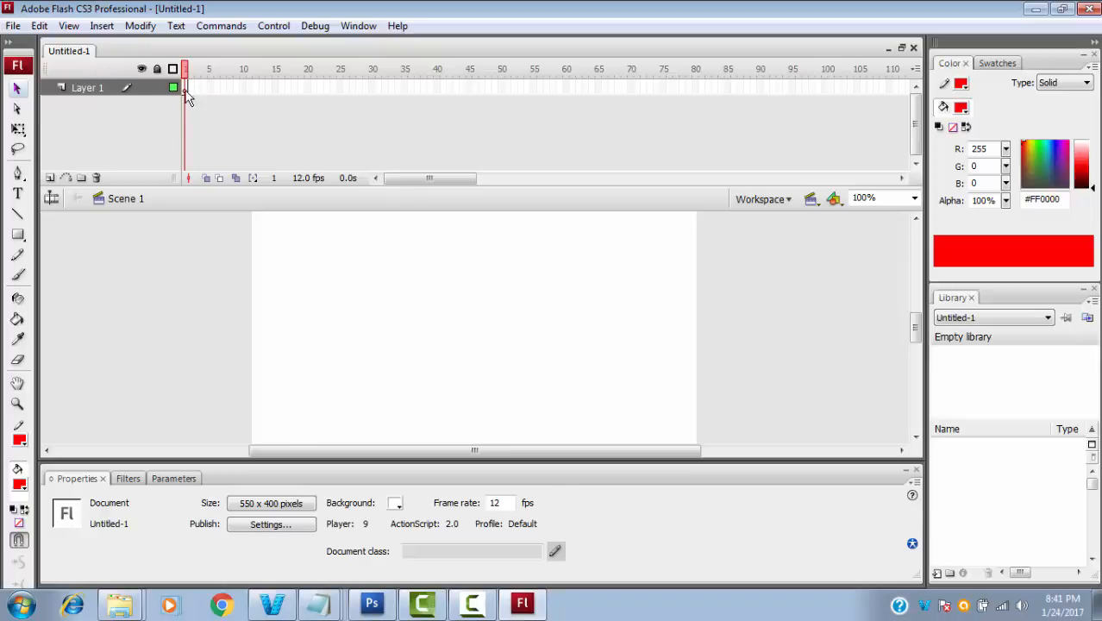
Step: Import the slideshow picture from the desktop's t folder into the document's library
click(186, 88)
click(40, 27)
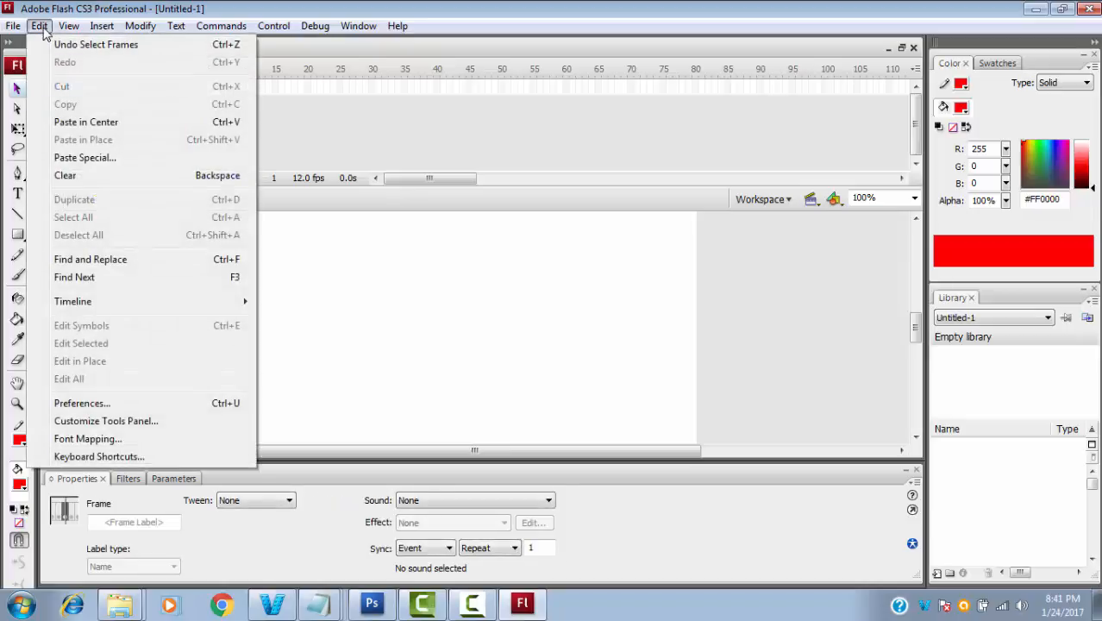
mouse_move(14, 26)
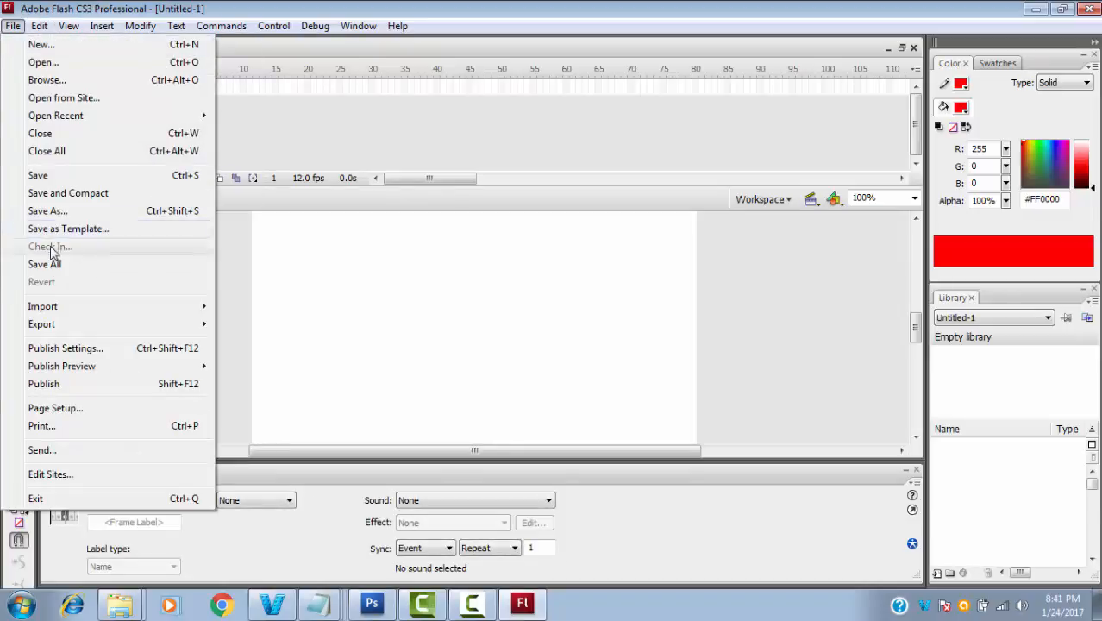
mouse_move(46, 311)
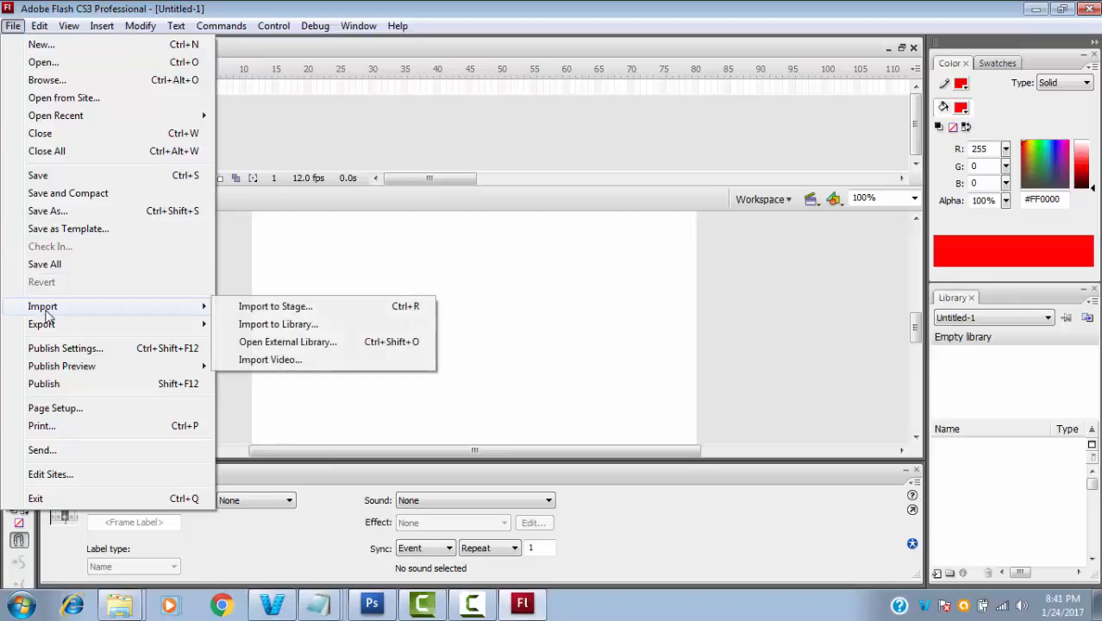
click(311, 326)
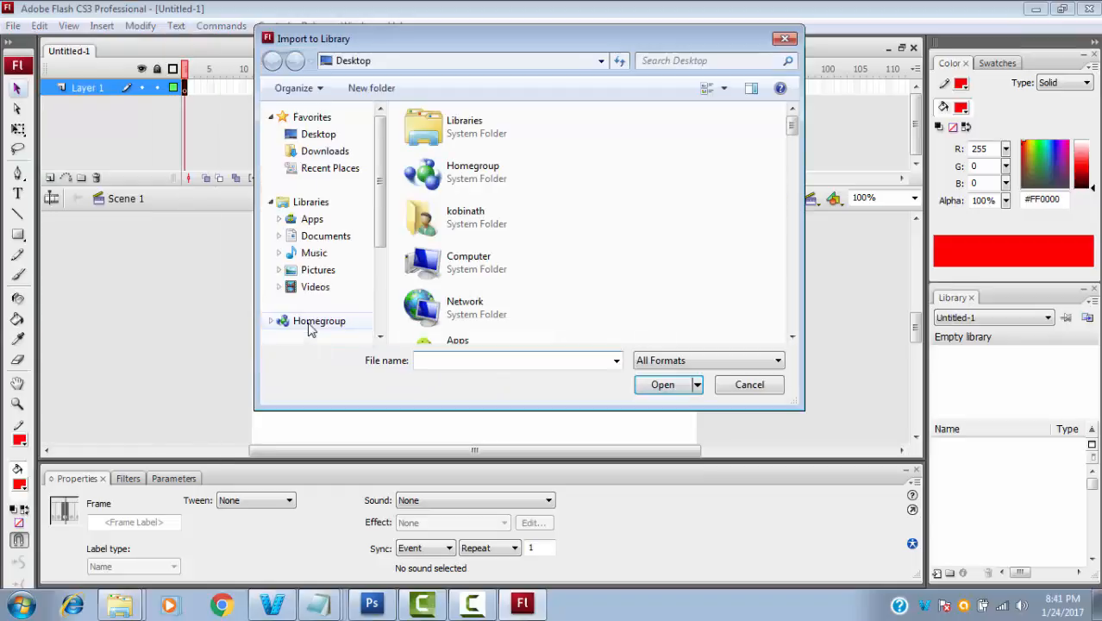
scroll(434, 234, down, 3)
scroll(436, 236, down, 3)
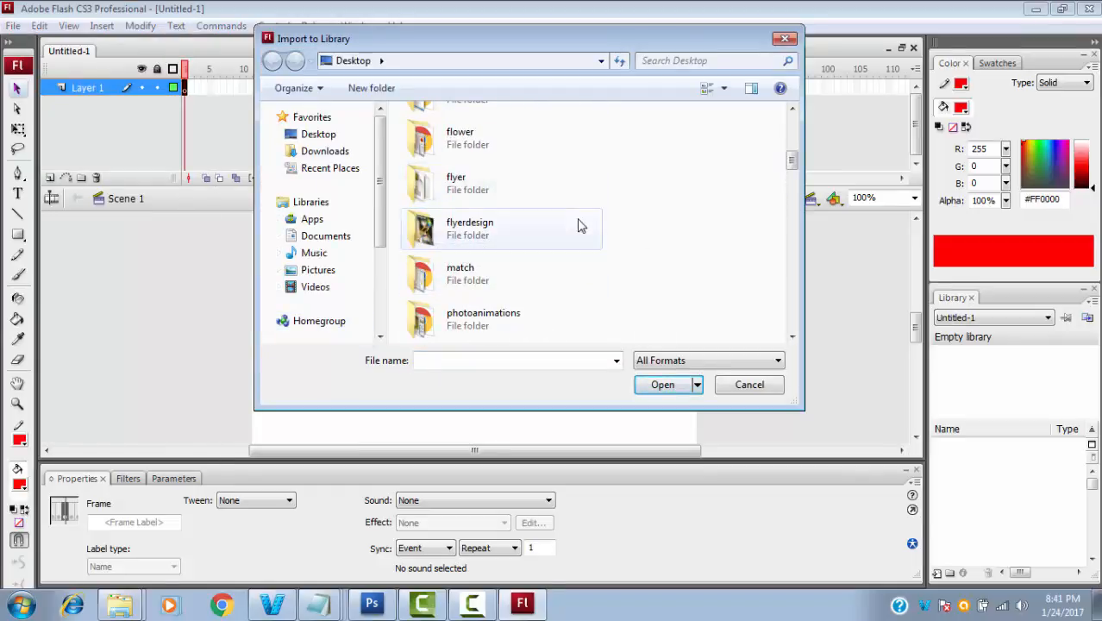
scroll(496, 164, down, 3)
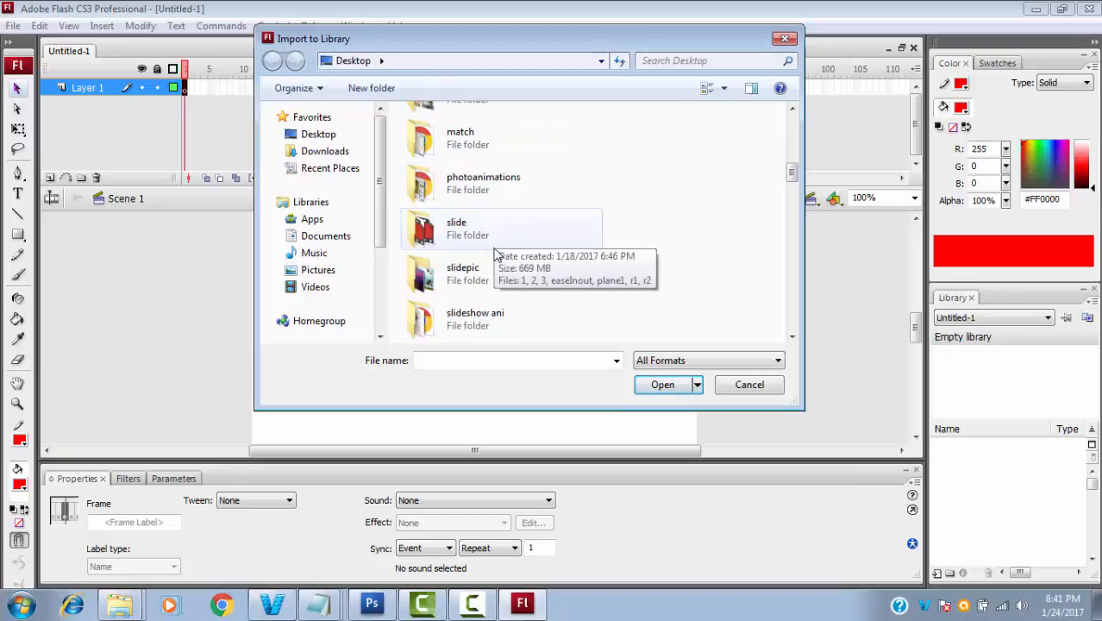
scroll(494, 226, down, 6)
scroll(494, 265, up, 3)
scroll(498, 286, up, 2)
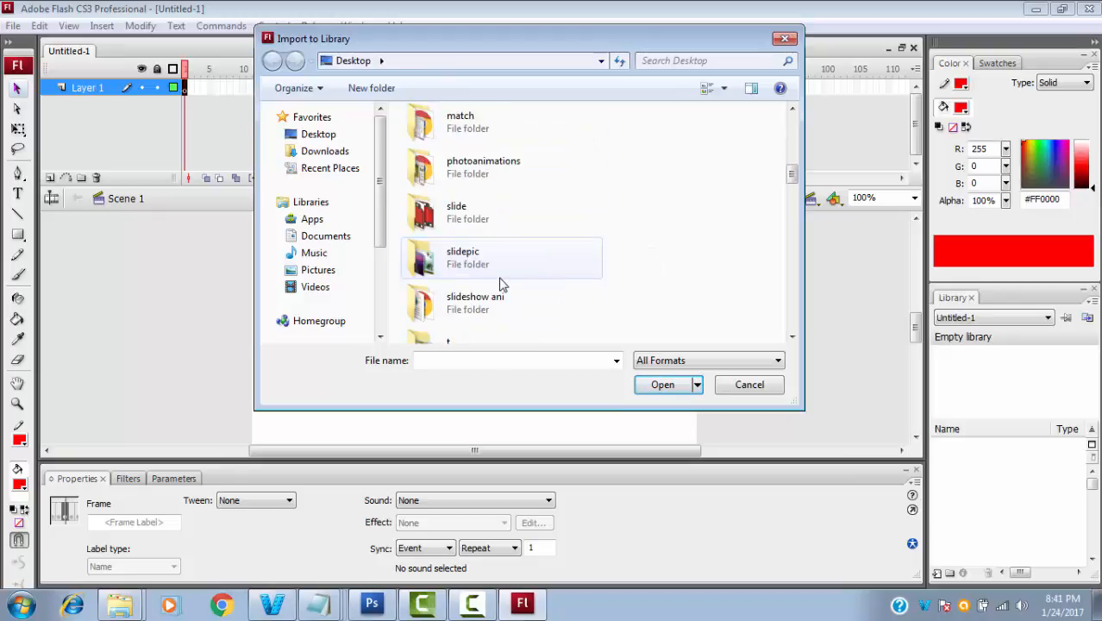
scroll(495, 290, up, 4)
scroll(494, 291, up, 2)
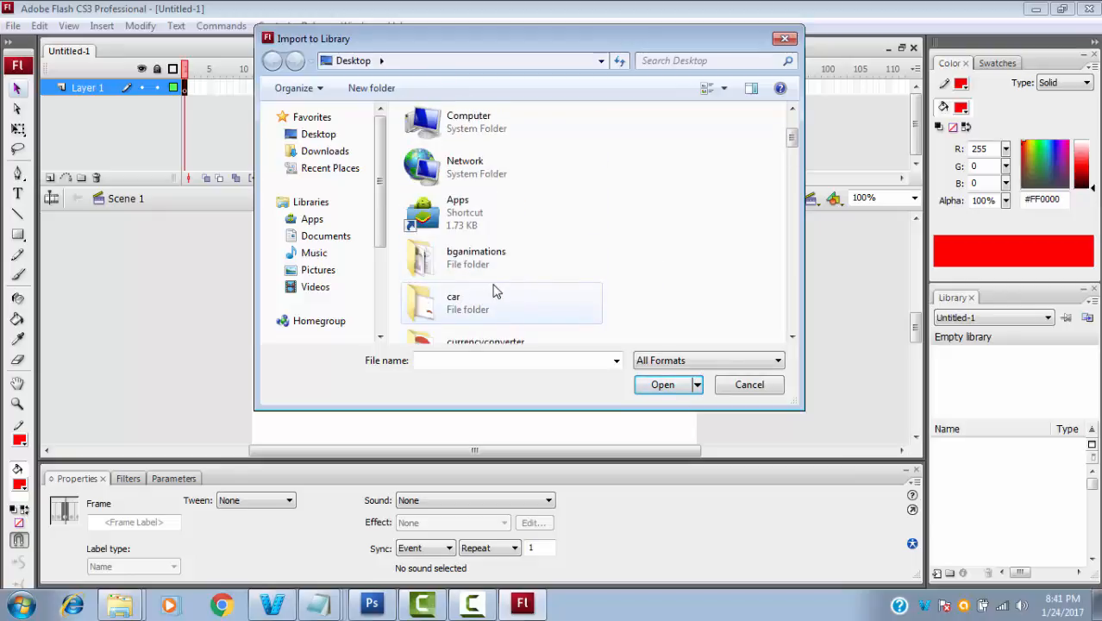
scroll(492, 285, down, 7)
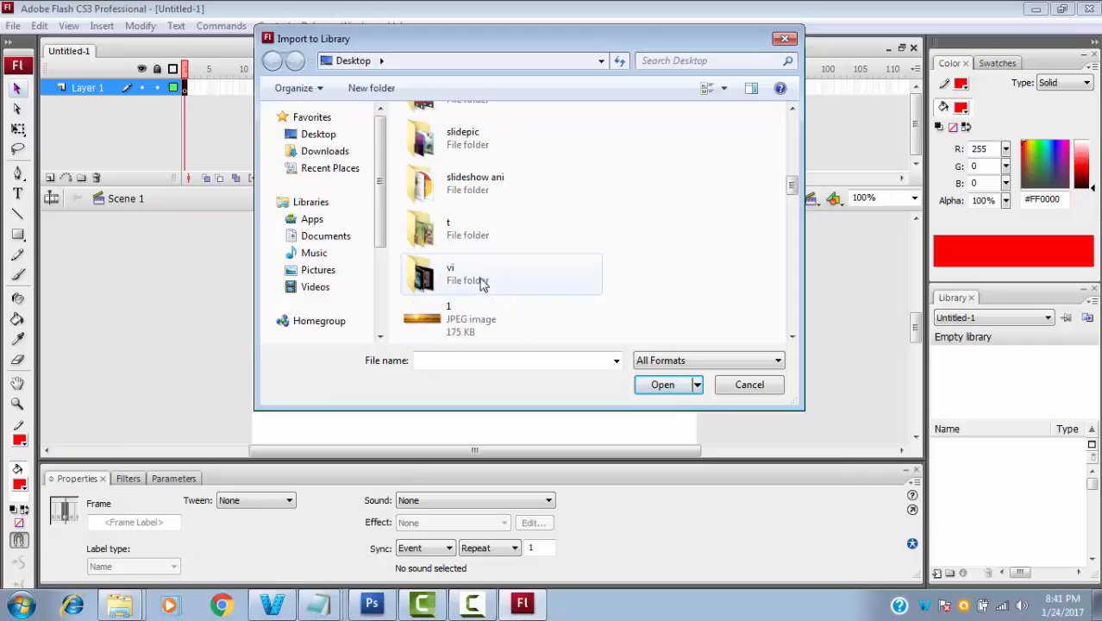
double_click(452, 230)
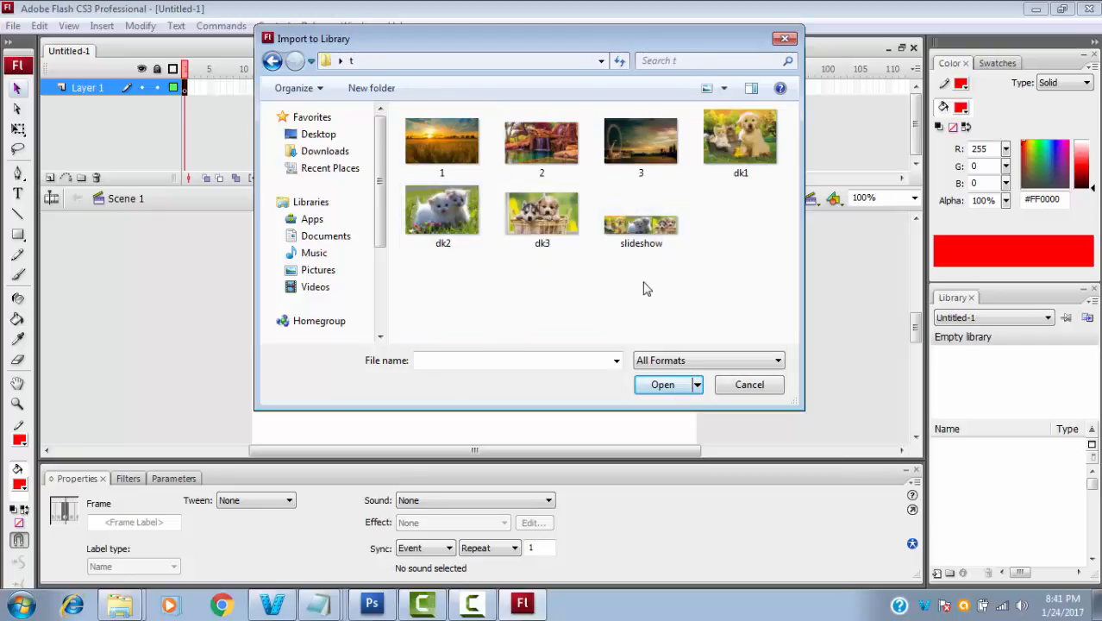
click(651, 222)
click(662, 385)
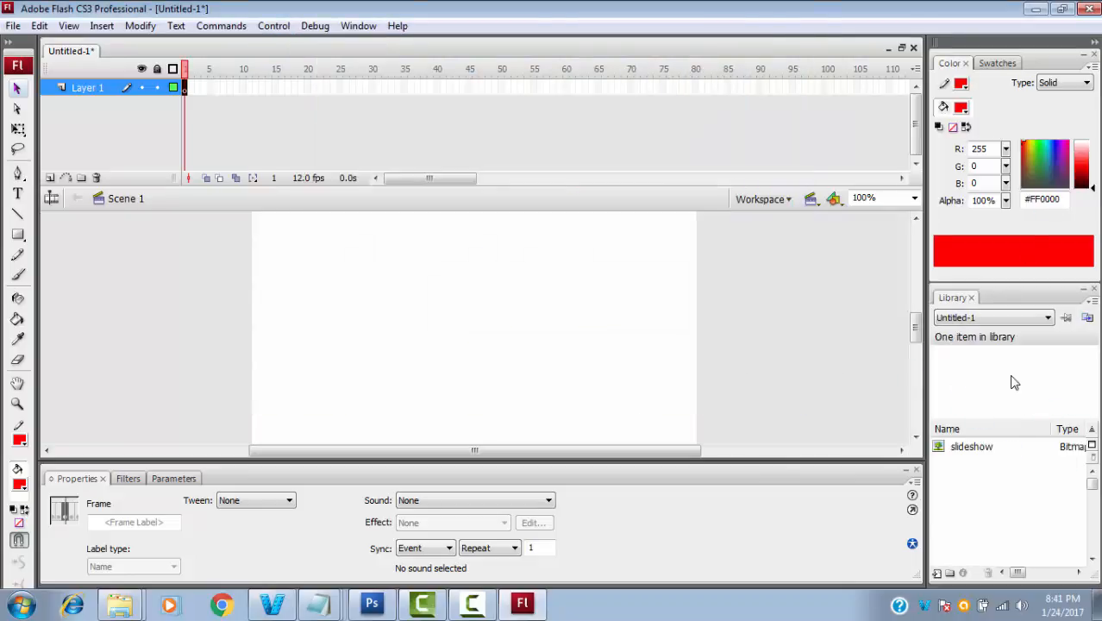
Step: Preview the imported slideshow bitmap in the library
click(978, 448)
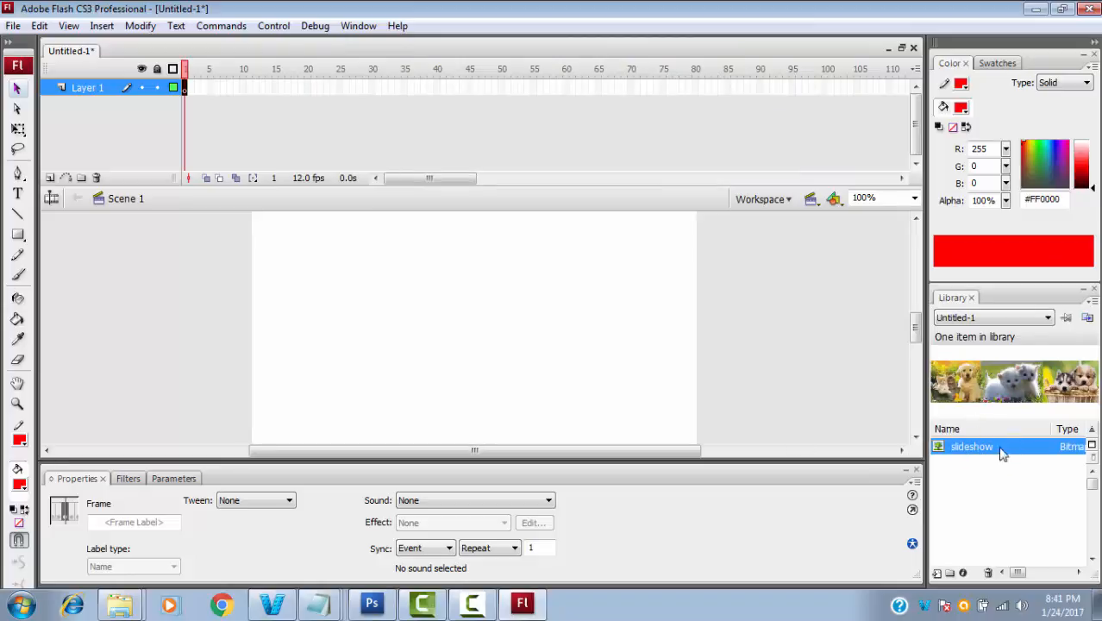
click(506, 347)
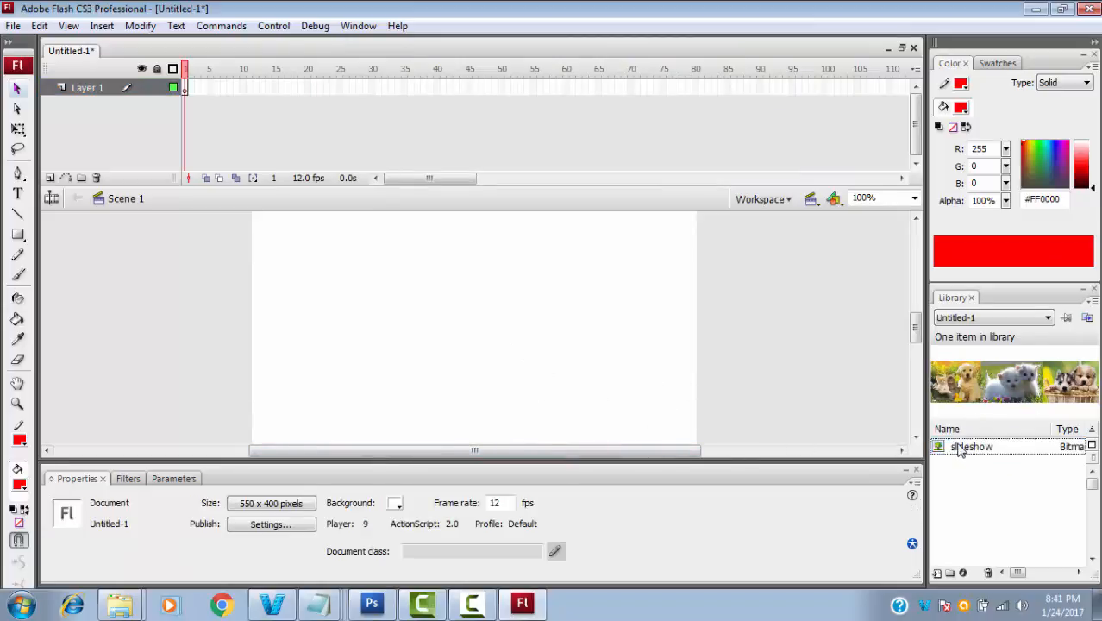
click(990, 455)
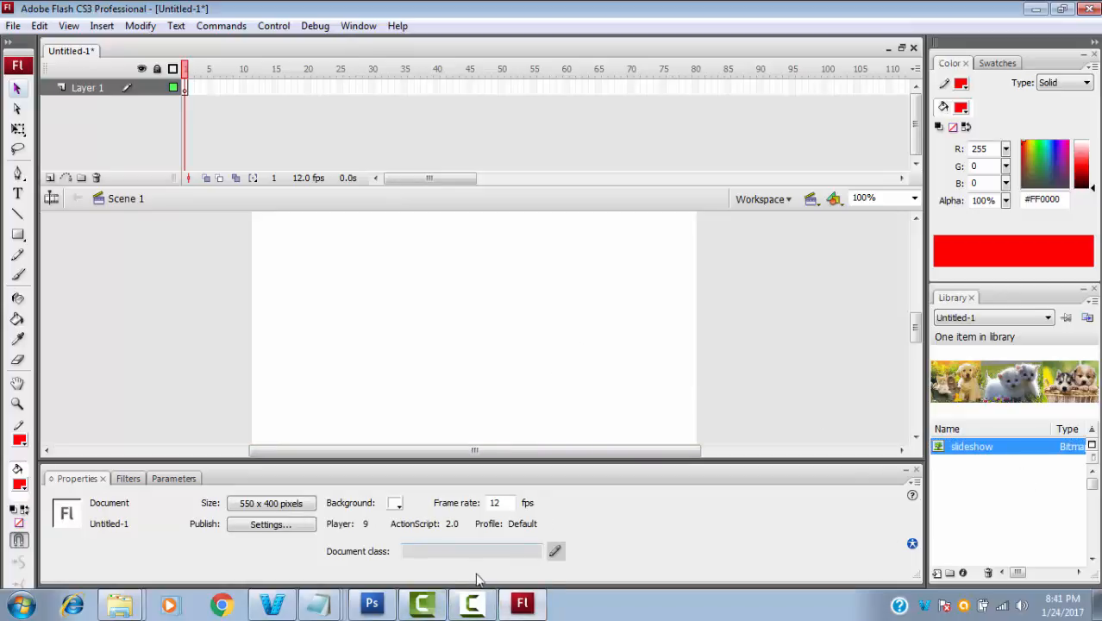
Step: Switch to Photoshop and check the banner's pixel width and height in Image Size
click(372, 603)
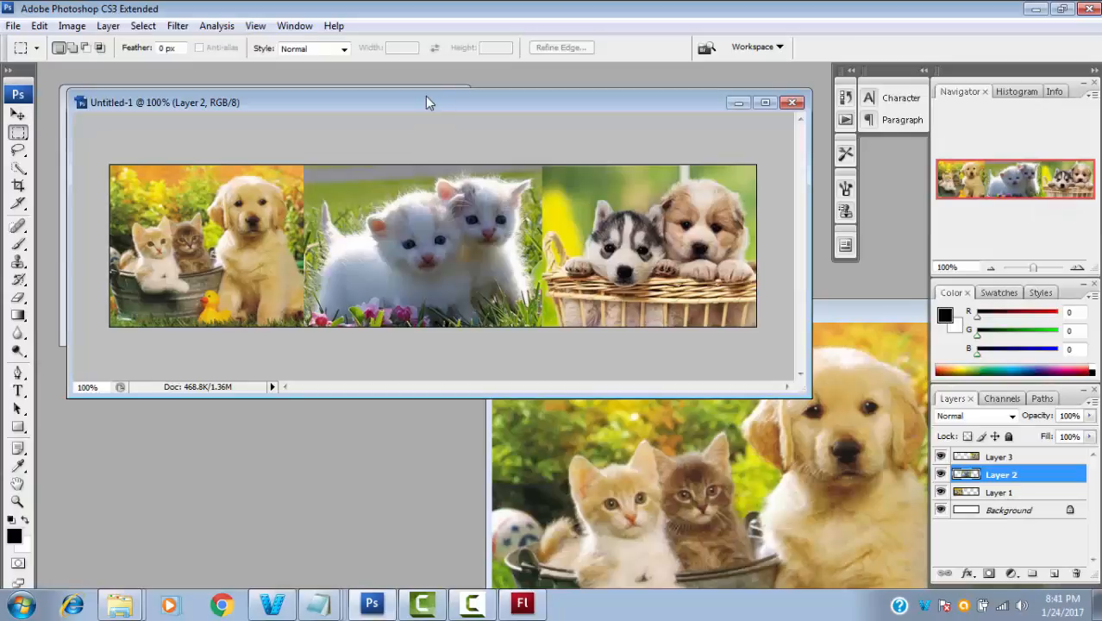
right_click(426, 98)
click(356, 100)
right_click(355, 100)
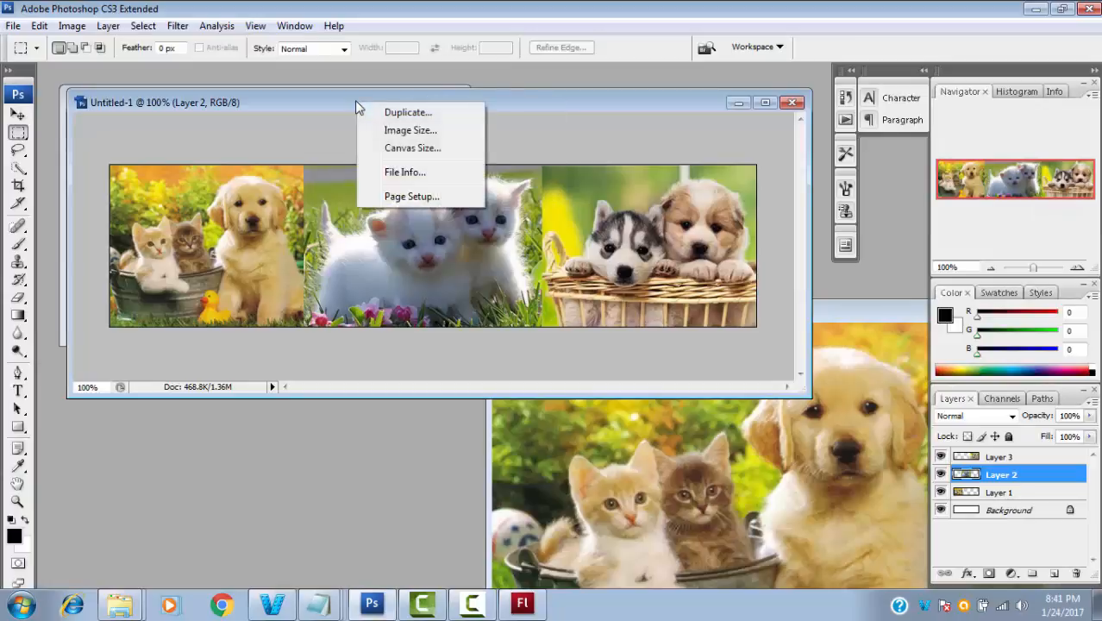
click(410, 130)
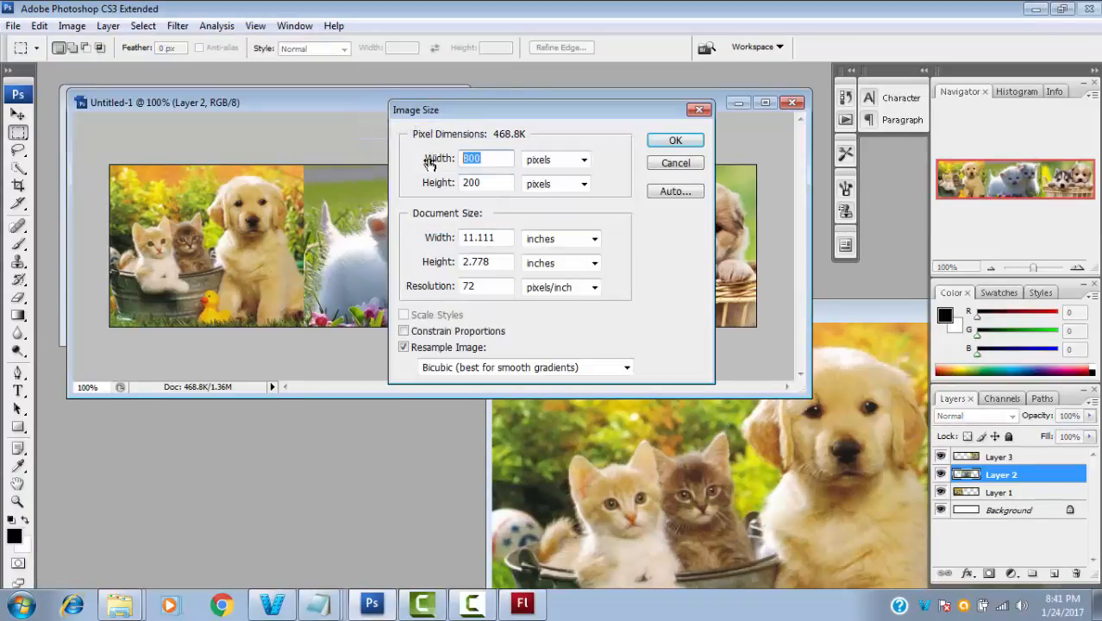
click(503, 183)
double_click(502, 183)
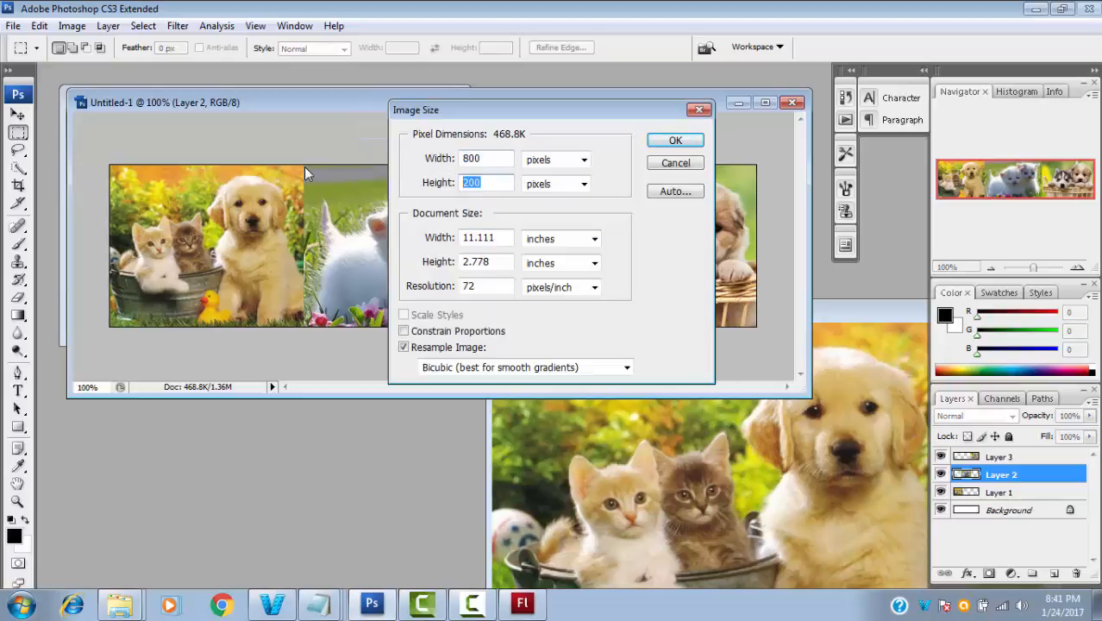
click(676, 141)
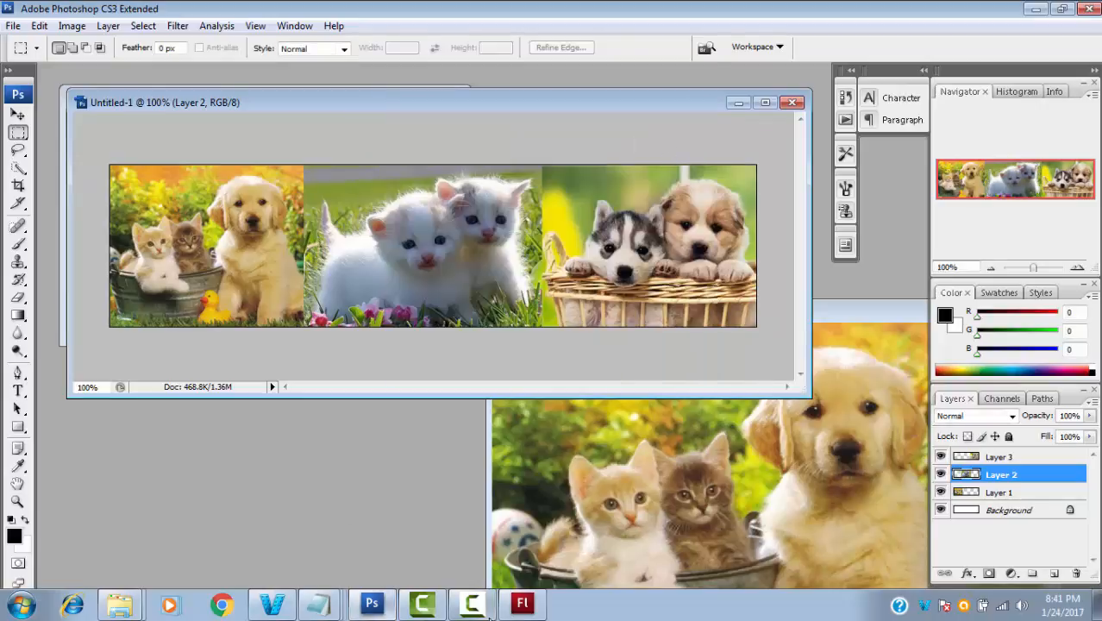
Step: Switch back to Flash, place the slideshow bitmap from the library on the stage at about X 114, Y 96, and deselect it
click(521, 604)
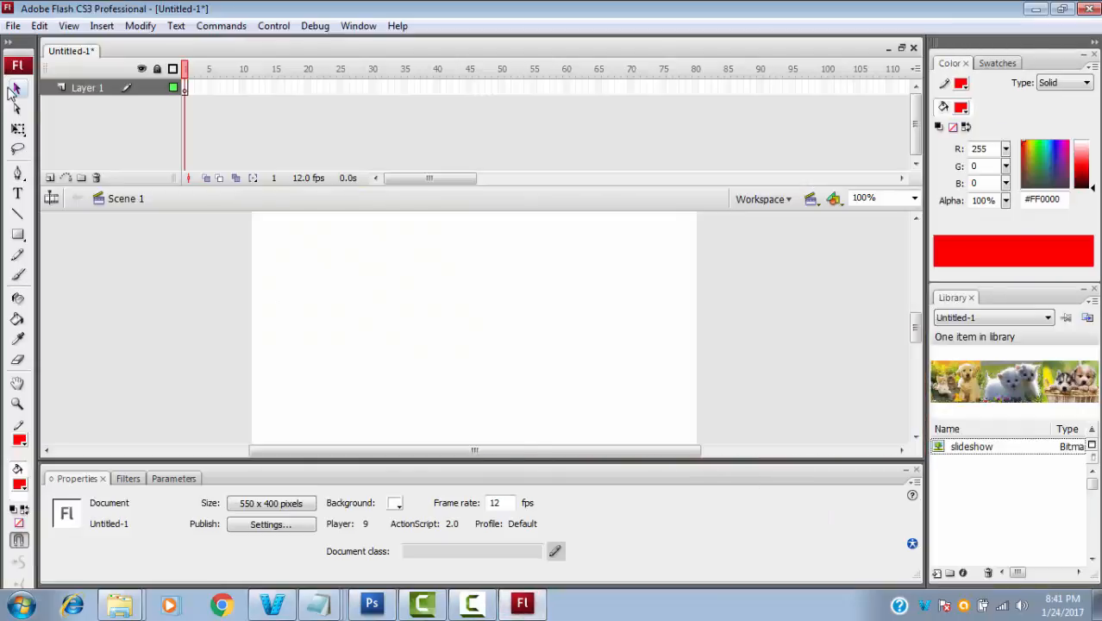
drag(994, 444, 667, 323)
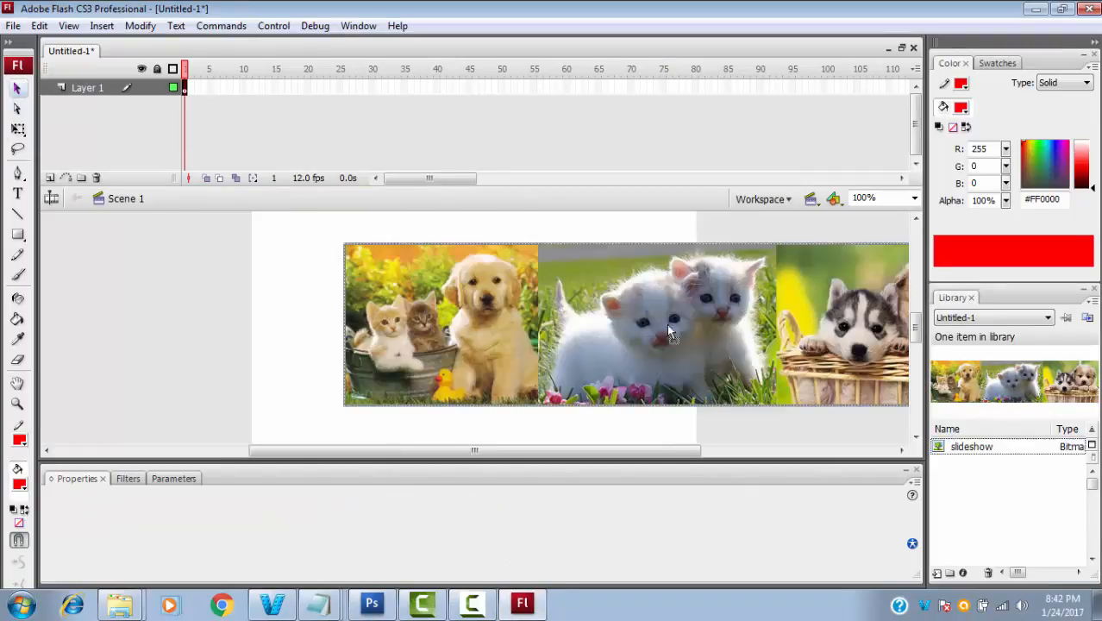
scroll(321, 320, down, 2)
scroll(319, 319, up, 3)
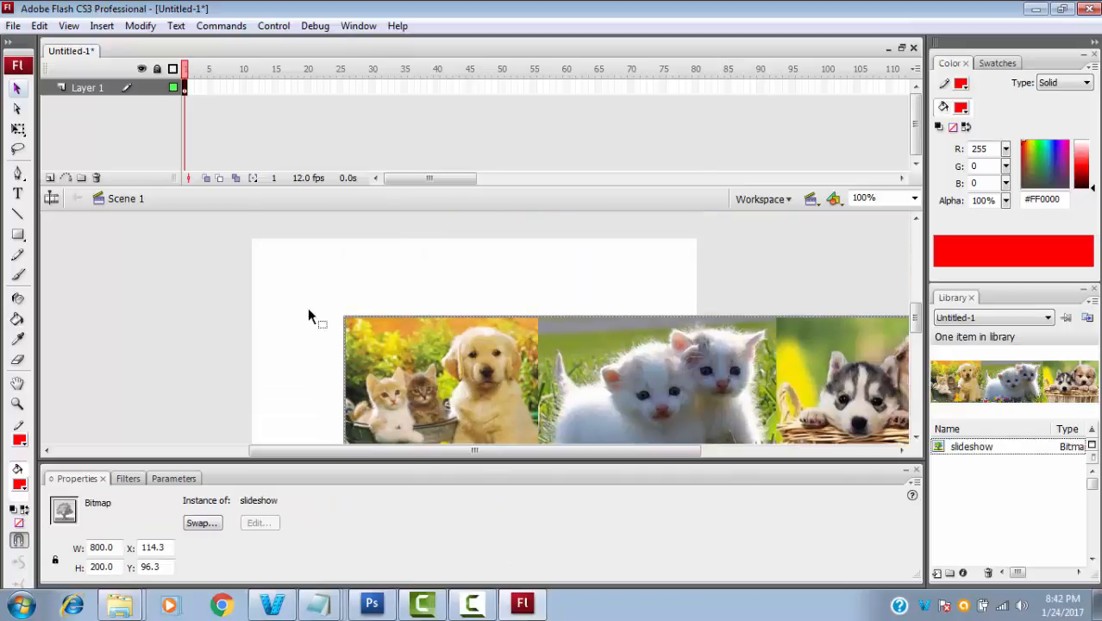
scroll(301, 293, down, 1)
click(281, 293)
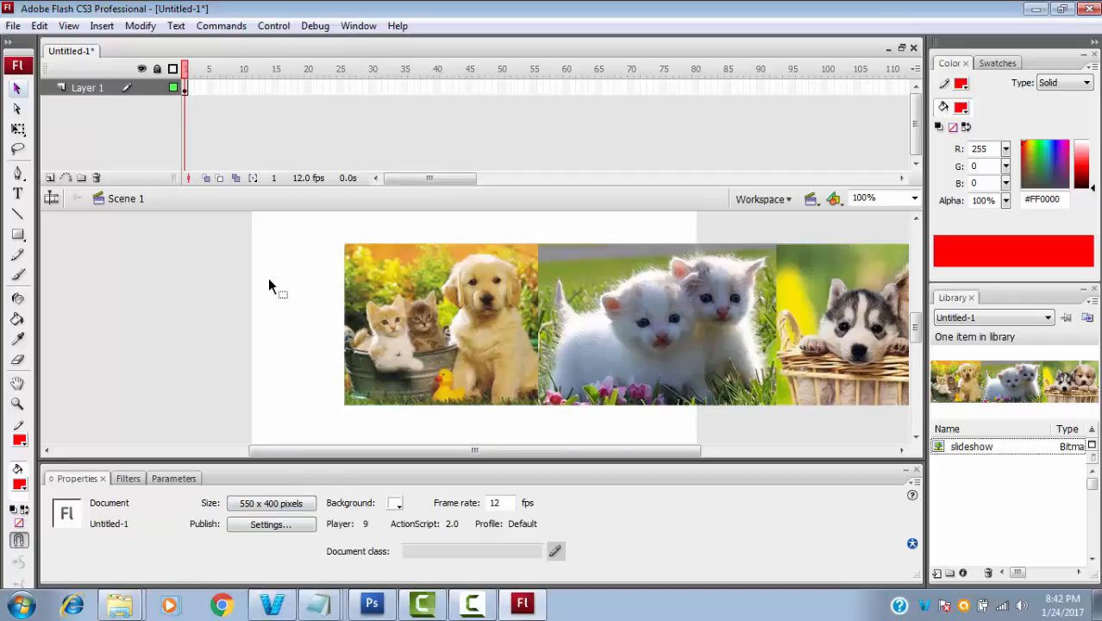
Step: Resize the document to 800 × 200 pixels by matching its dimensions to the contents
click(272, 508)
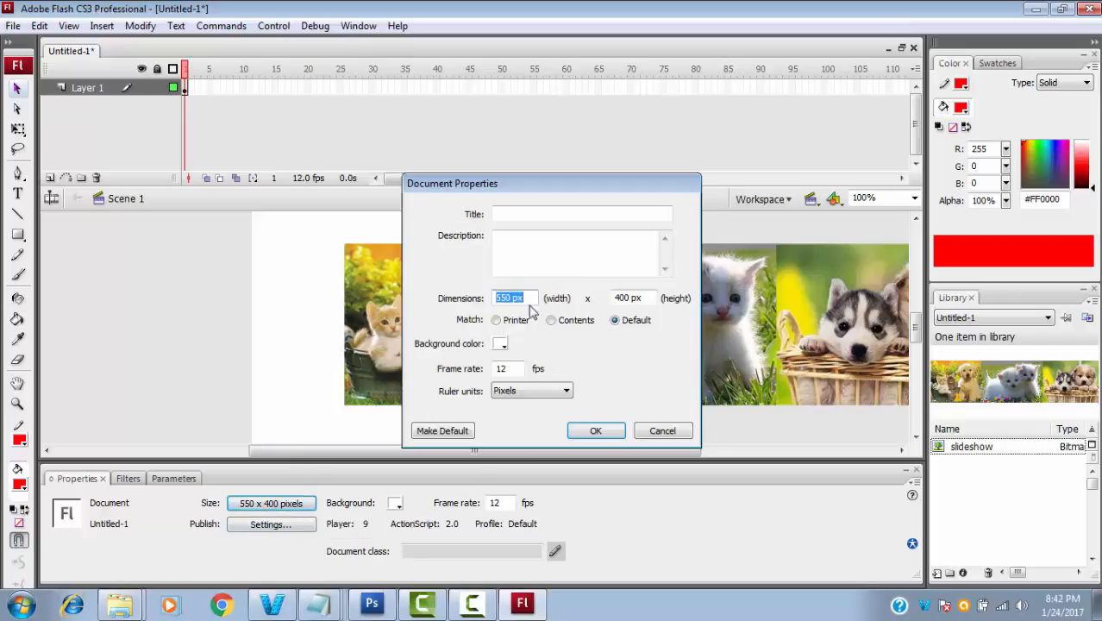
key(Tab)
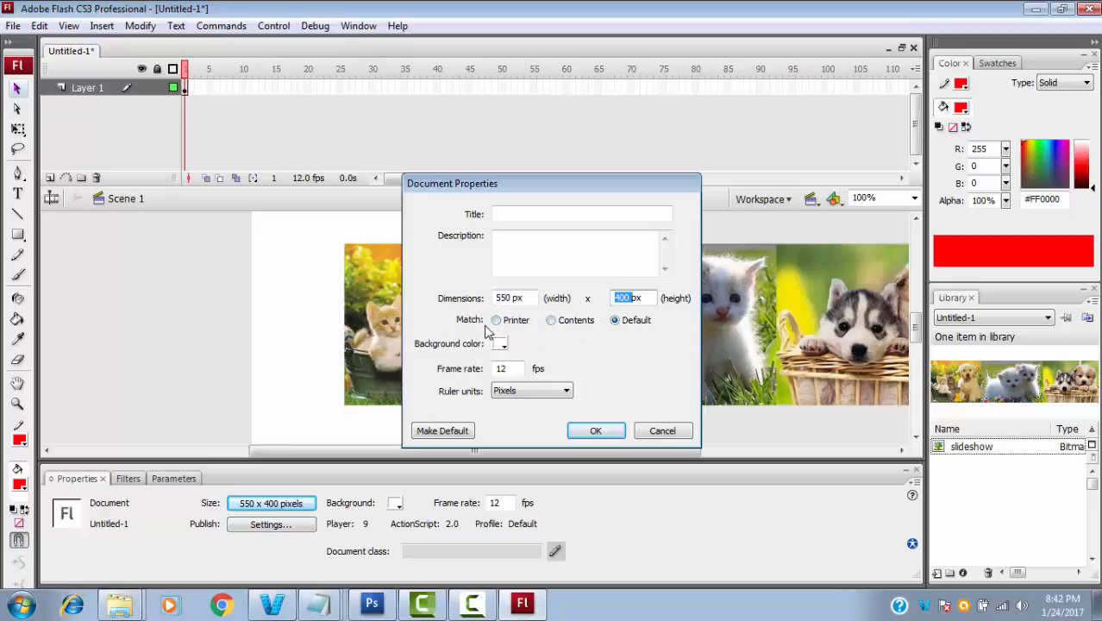
click(552, 320)
click(592, 432)
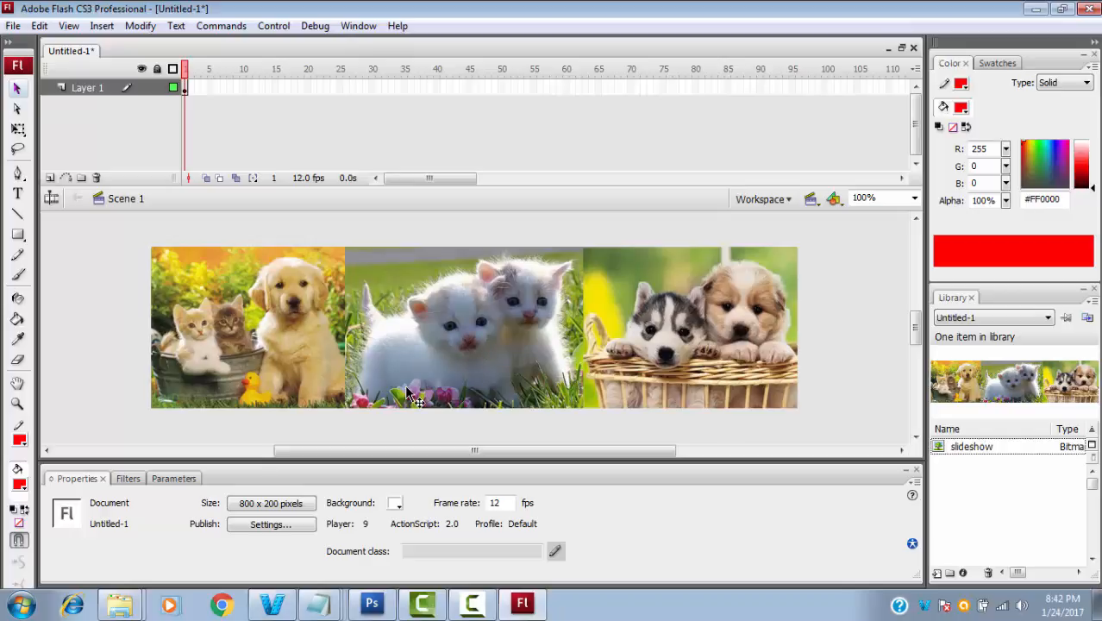
Step: Convert the bitmap on the stage to a movie clip symbol named slide
click(186, 88)
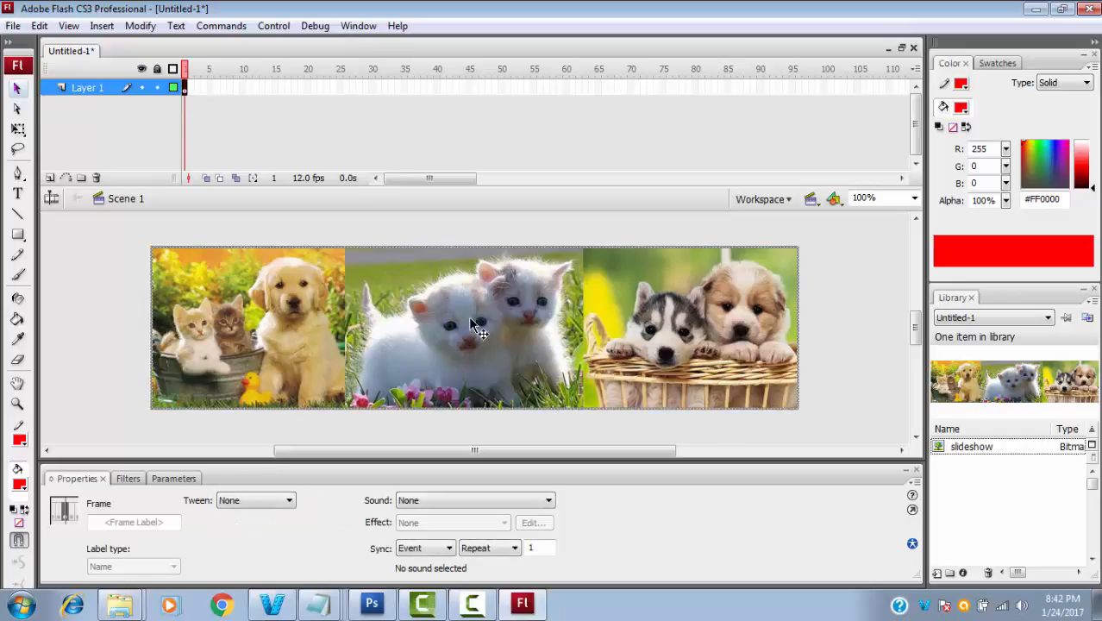
click(472, 325)
right_click(471, 325)
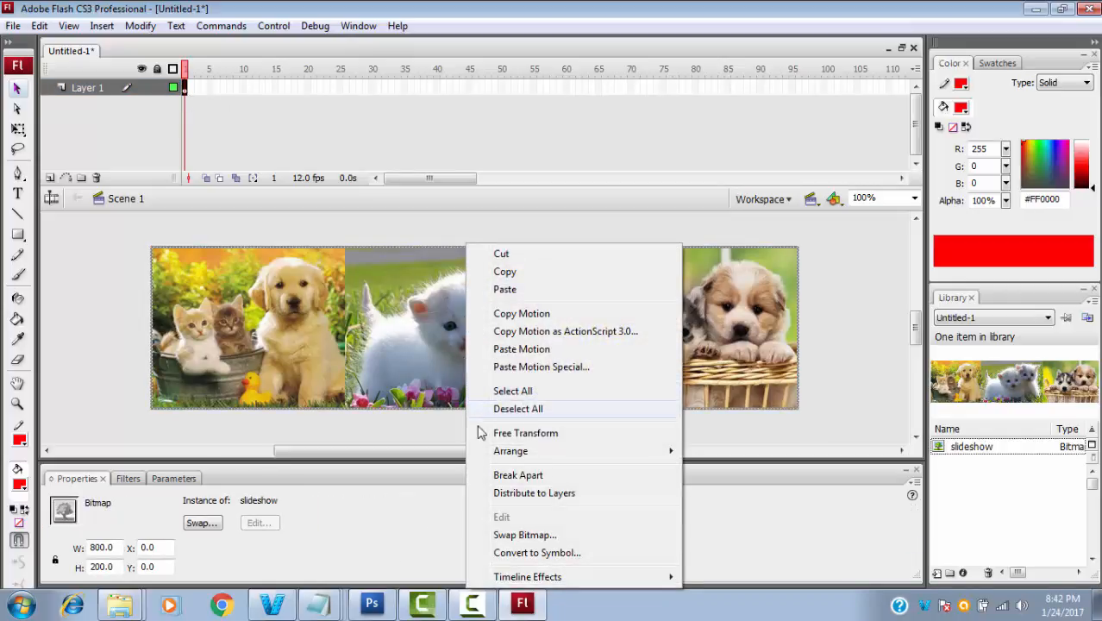
right_click(390, 332)
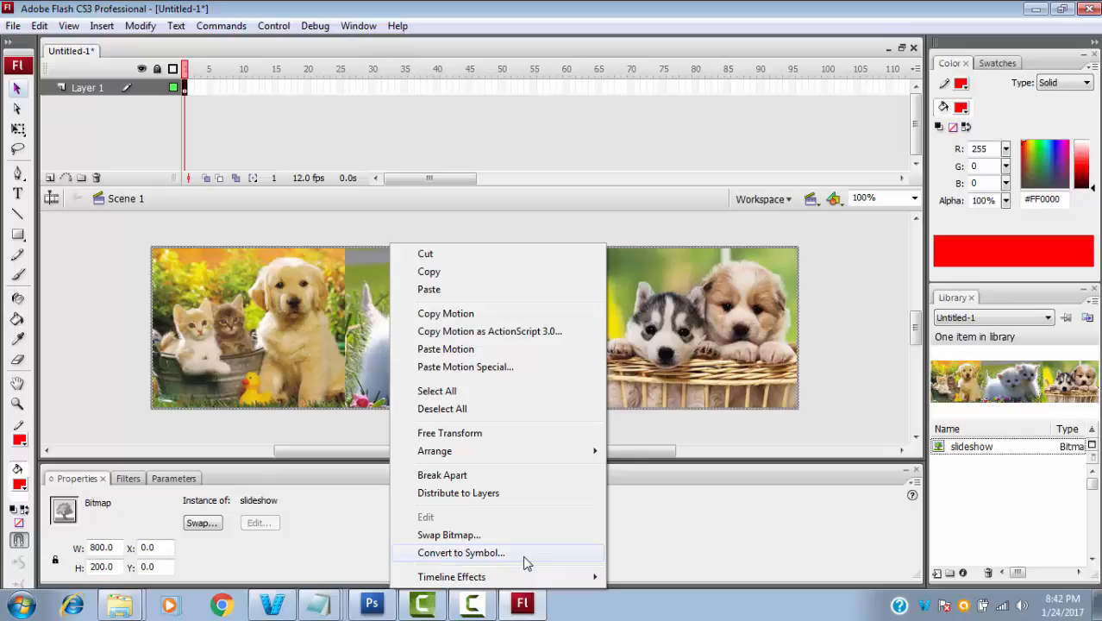
click(527, 562)
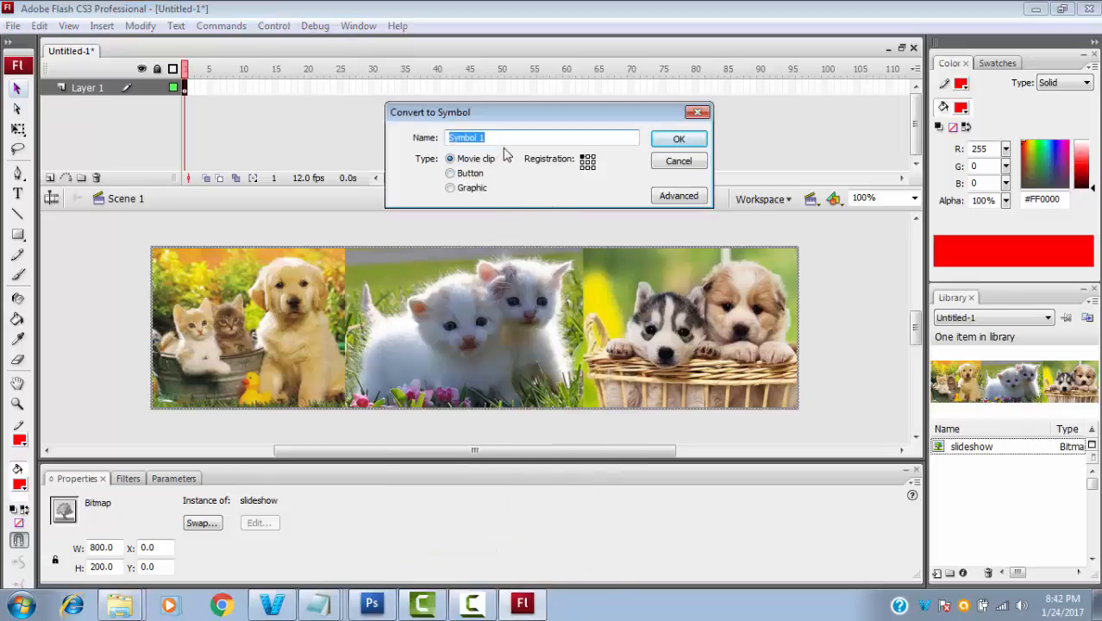
text(slide)
click(680, 140)
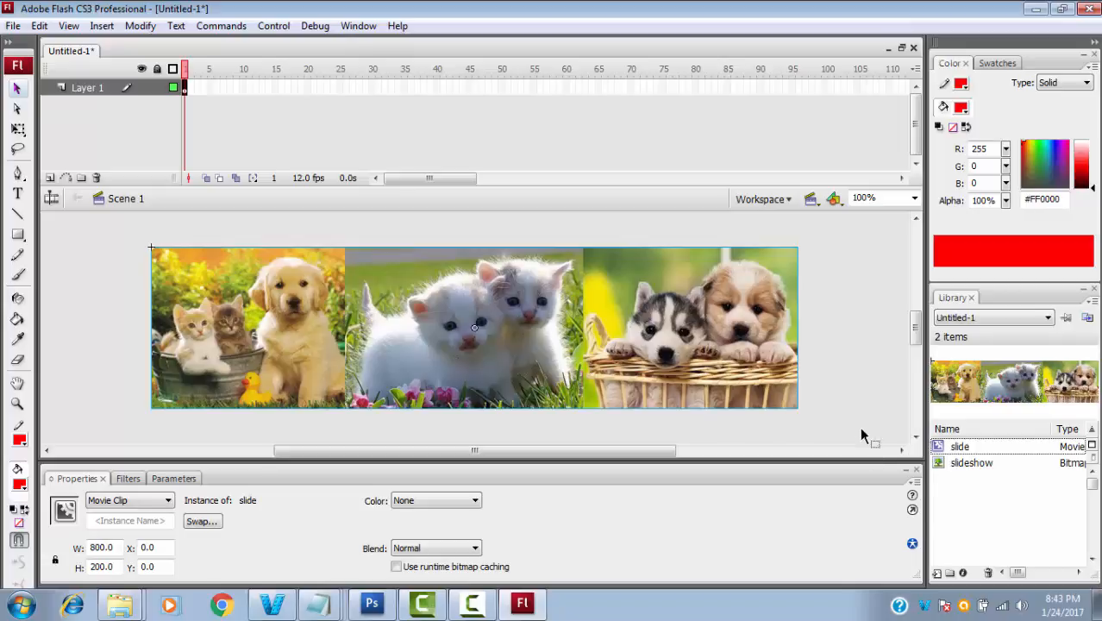
Step: Open the slide movie clip for editing and add a new layer above Layer 1, selecting its first frame
double_click(576, 345)
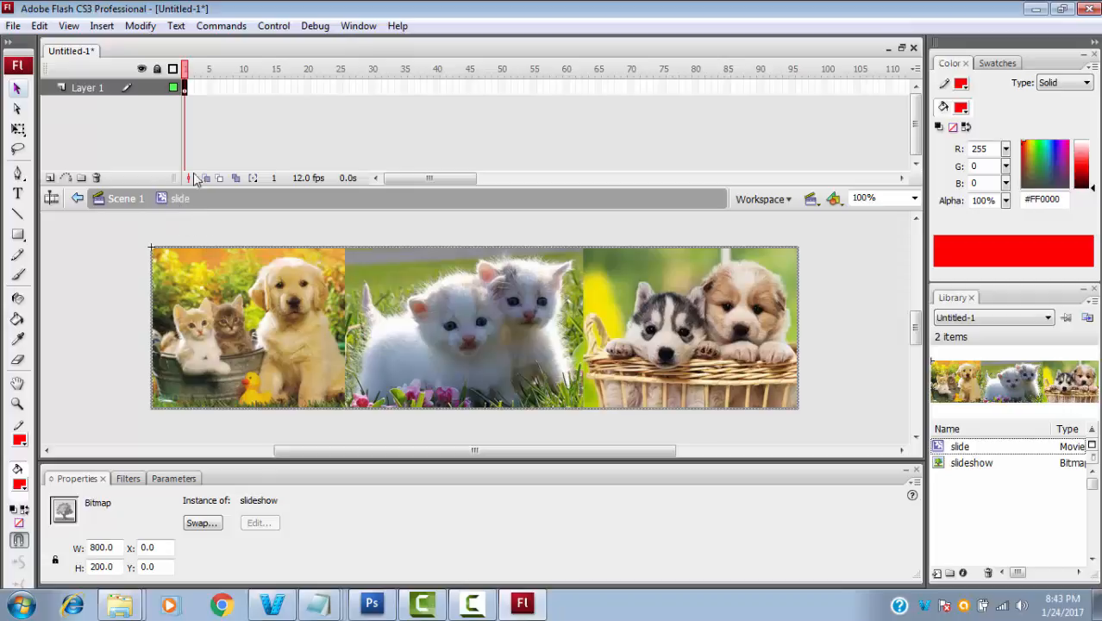
click(185, 90)
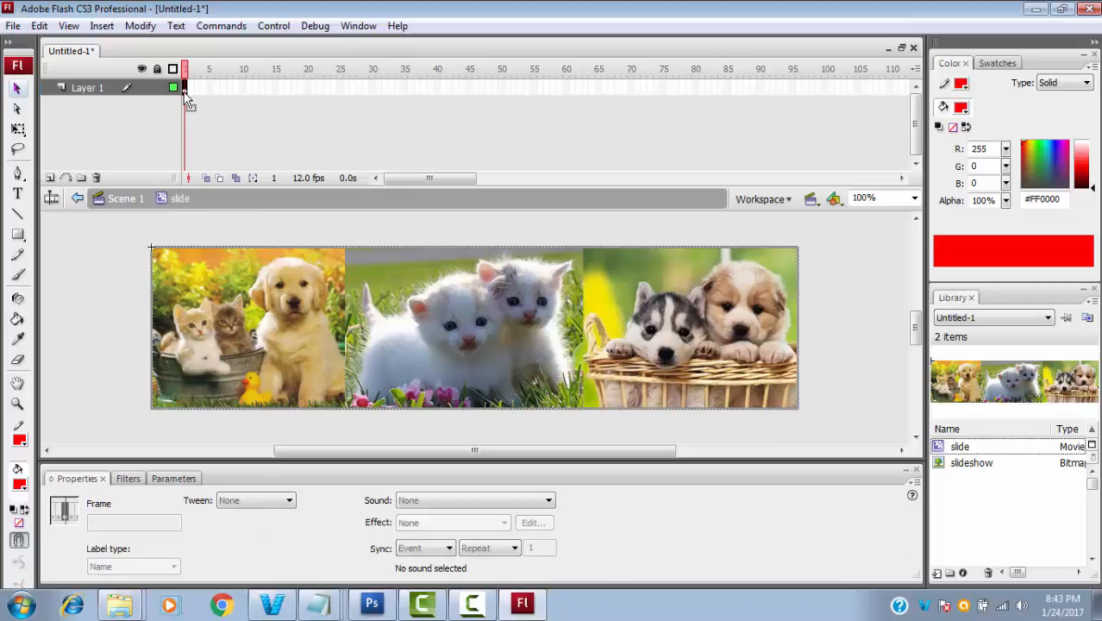
click(50, 178)
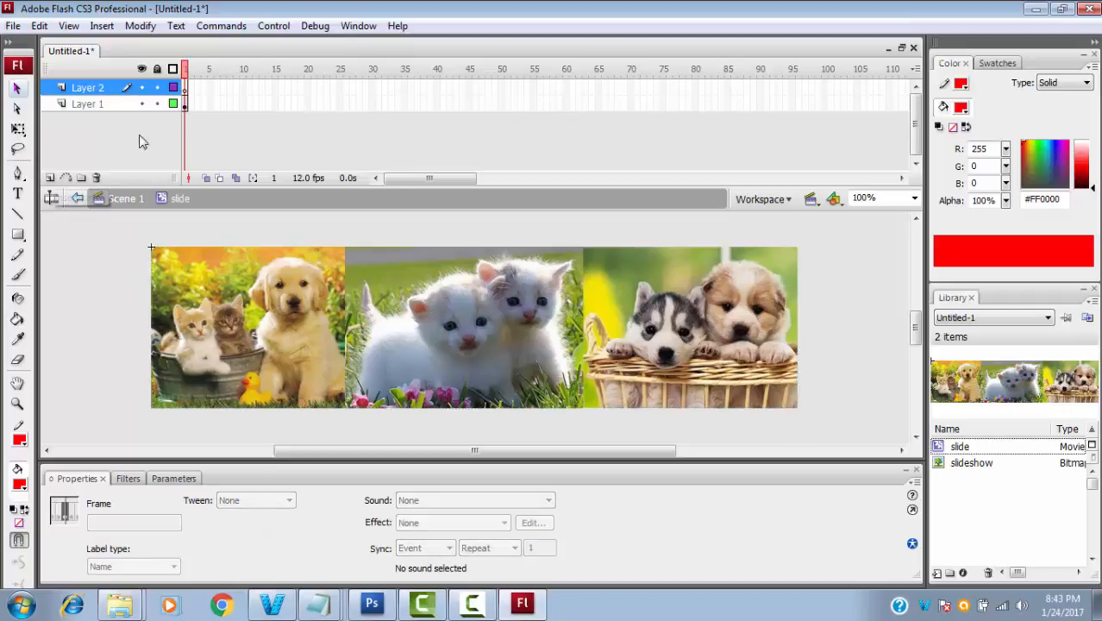
click(185, 90)
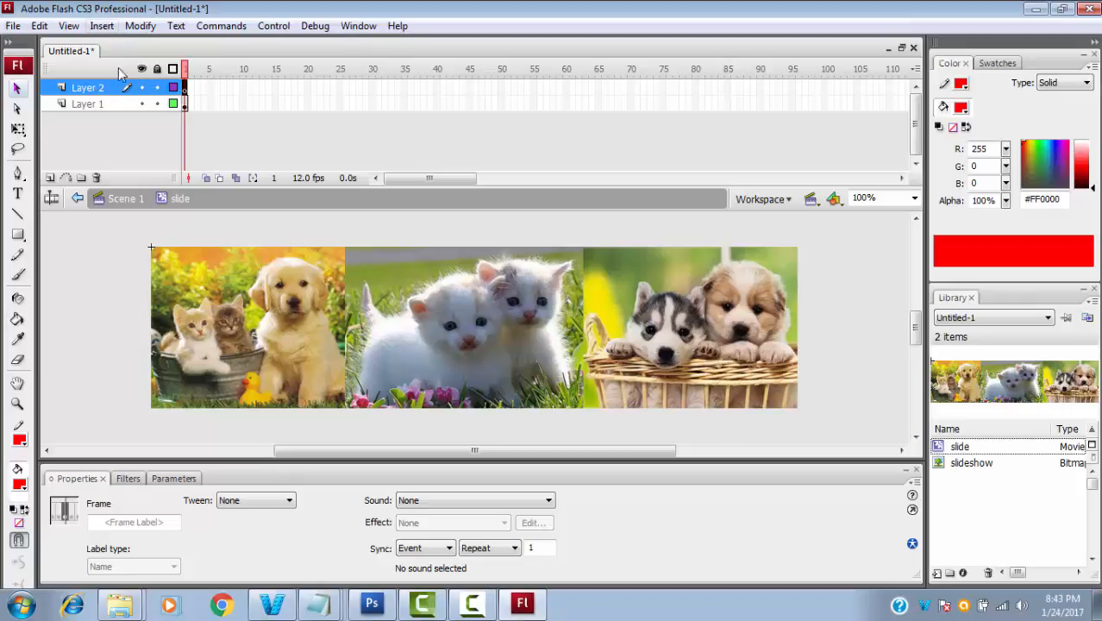
Step: Show the rulers and place two vertical and two horizontal guides along the four edges of the banner picture
click(103, 27)
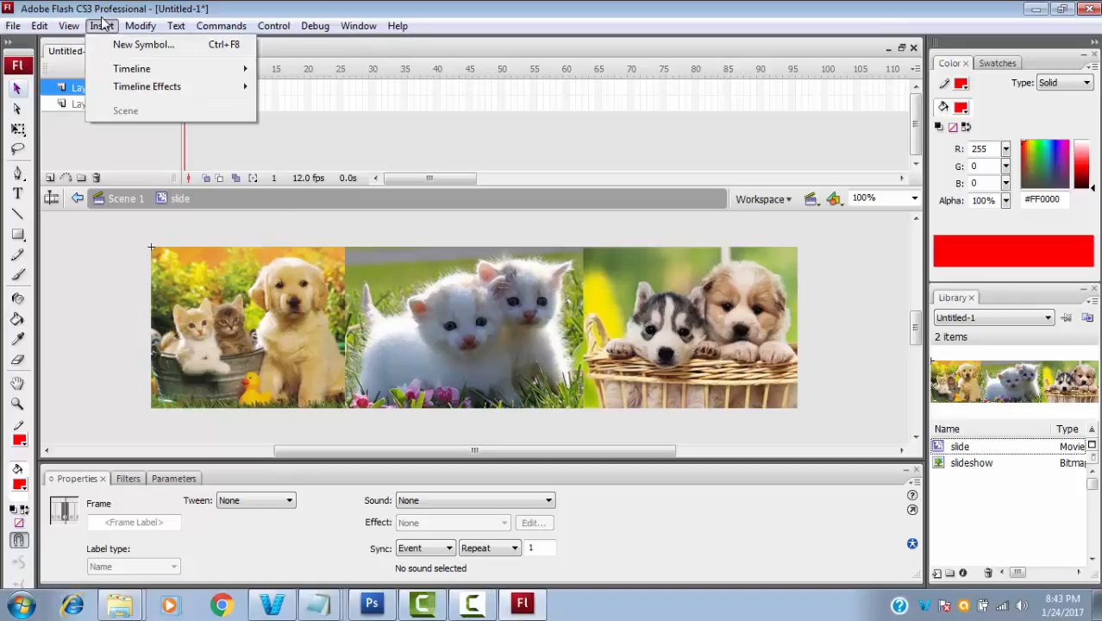
mouse_move(77, 29)
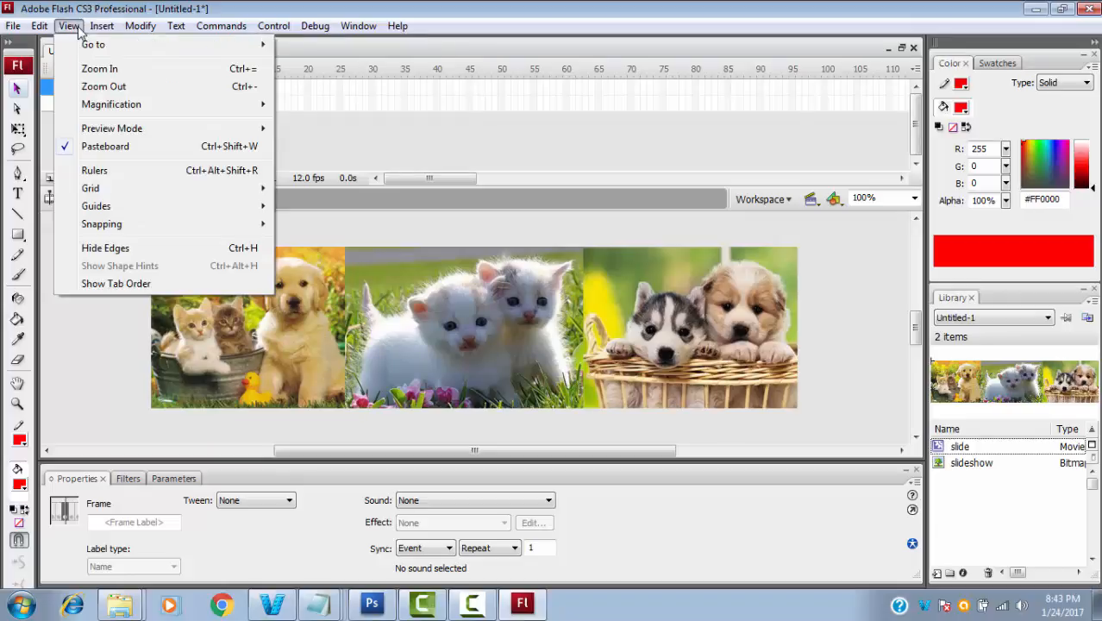
click(110, 170)
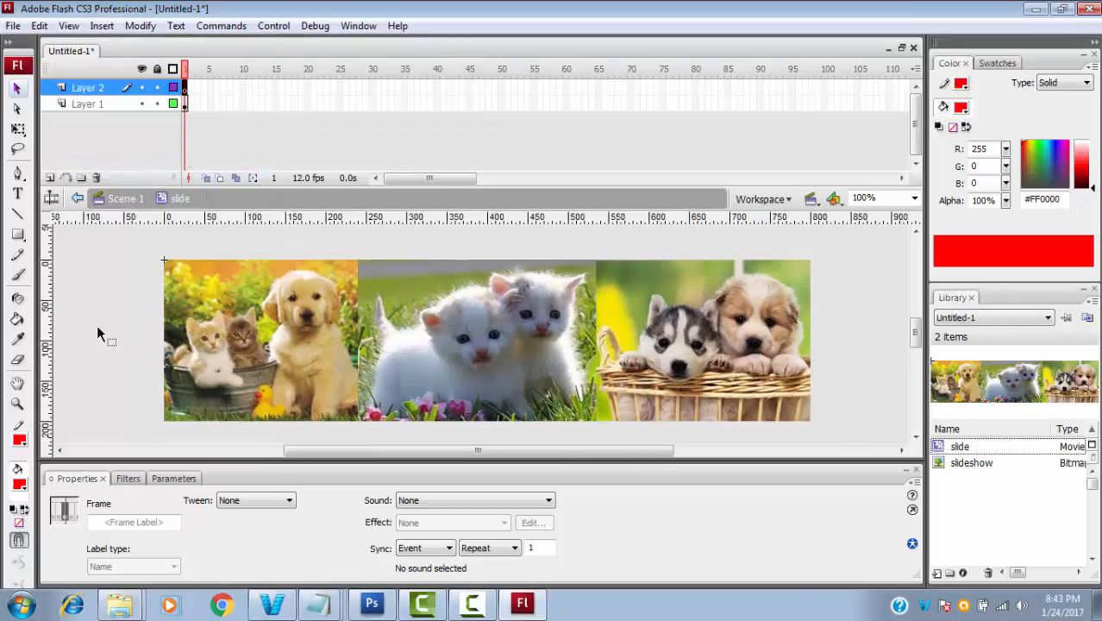
drag(45, 340, 166, 365)
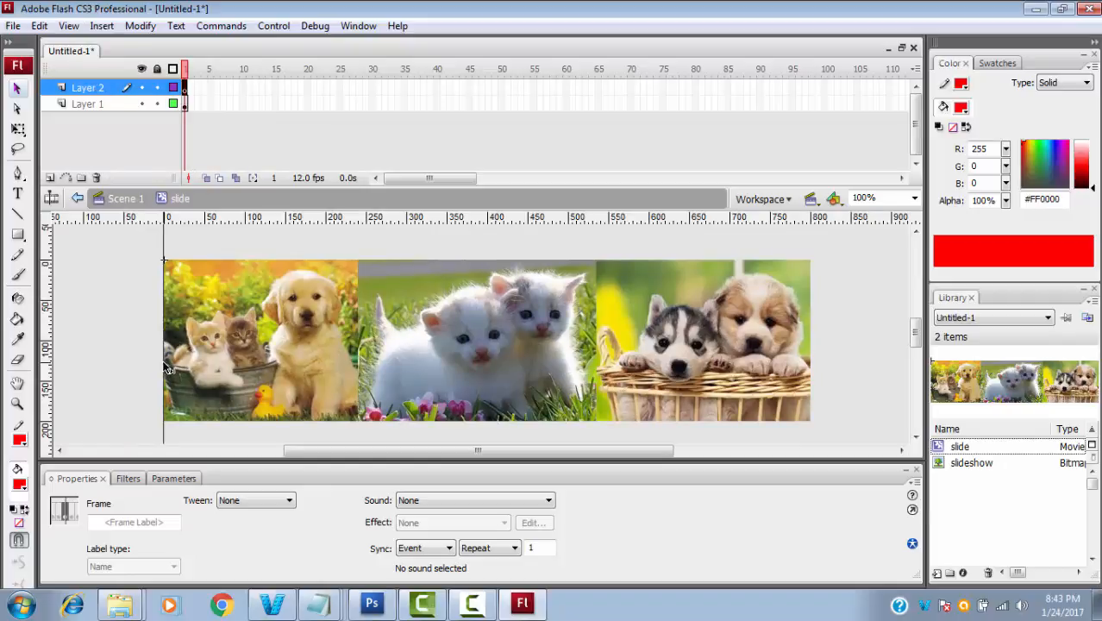
drag(585, 221, 574, 262)
drag(48, 336, 810, 369)
drag(640, 227, 871, 421)
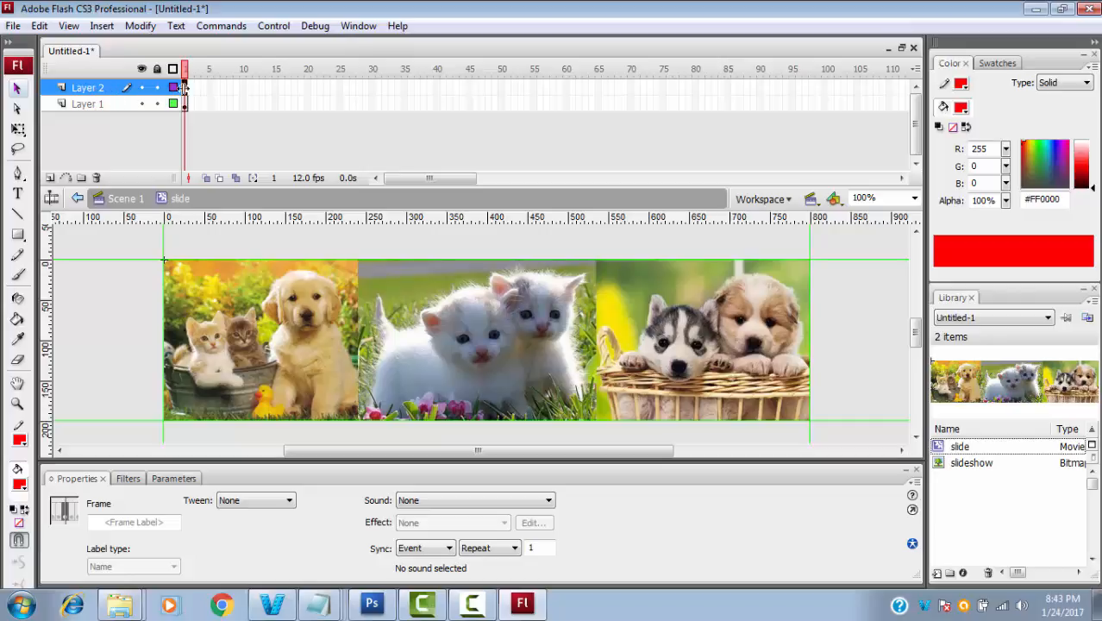
Step: Rename the new layer above Layer 1 as shape
double_click(92, 89)
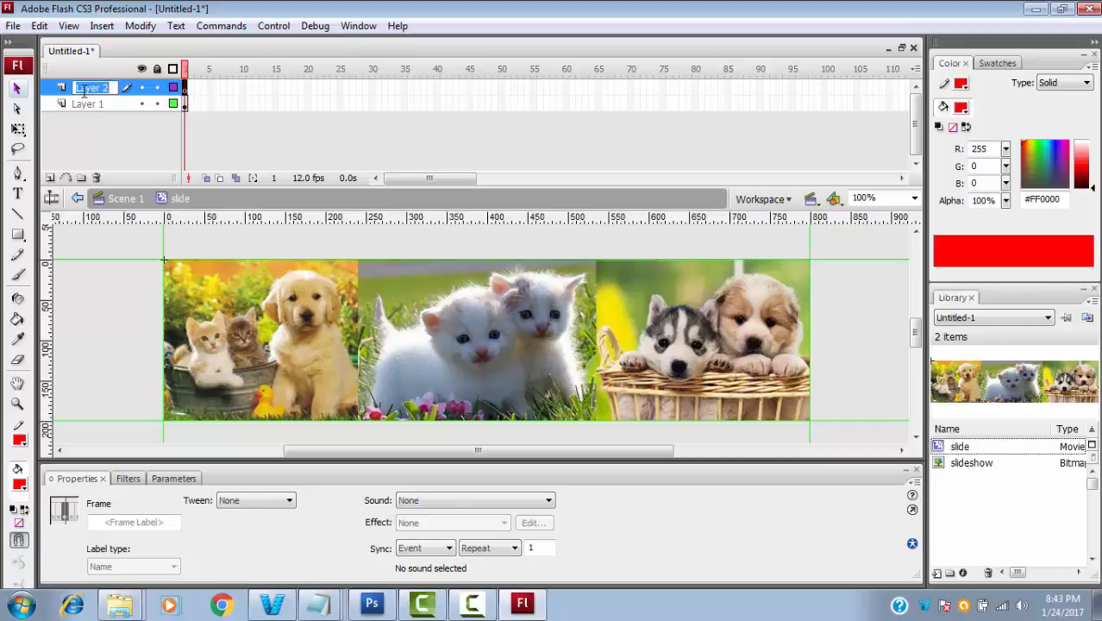
text(sh)
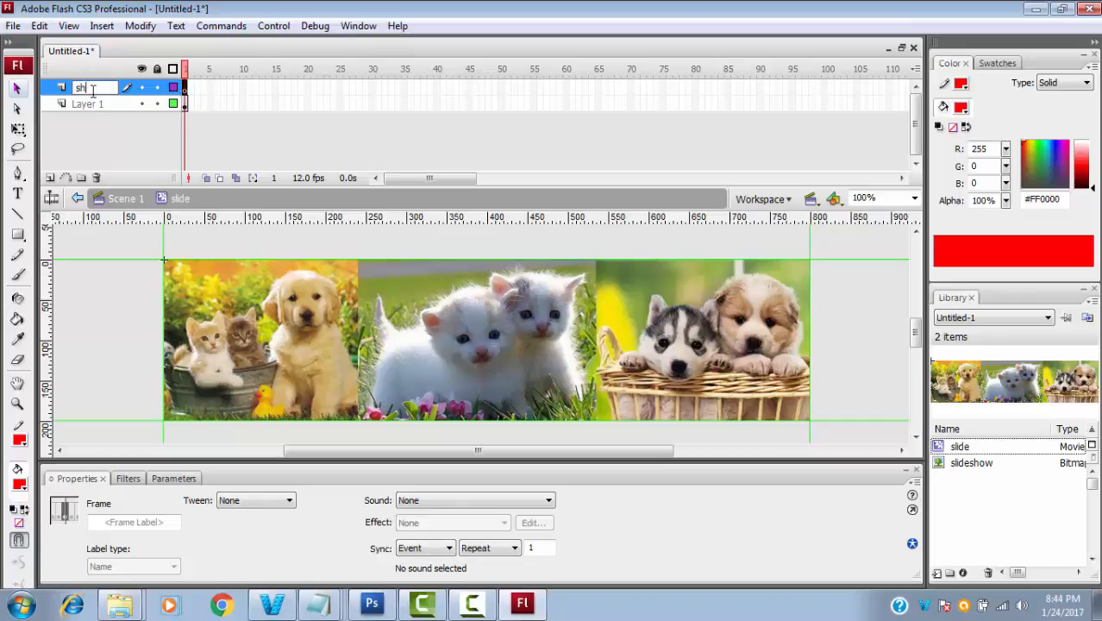
text(ape)
key(Return)
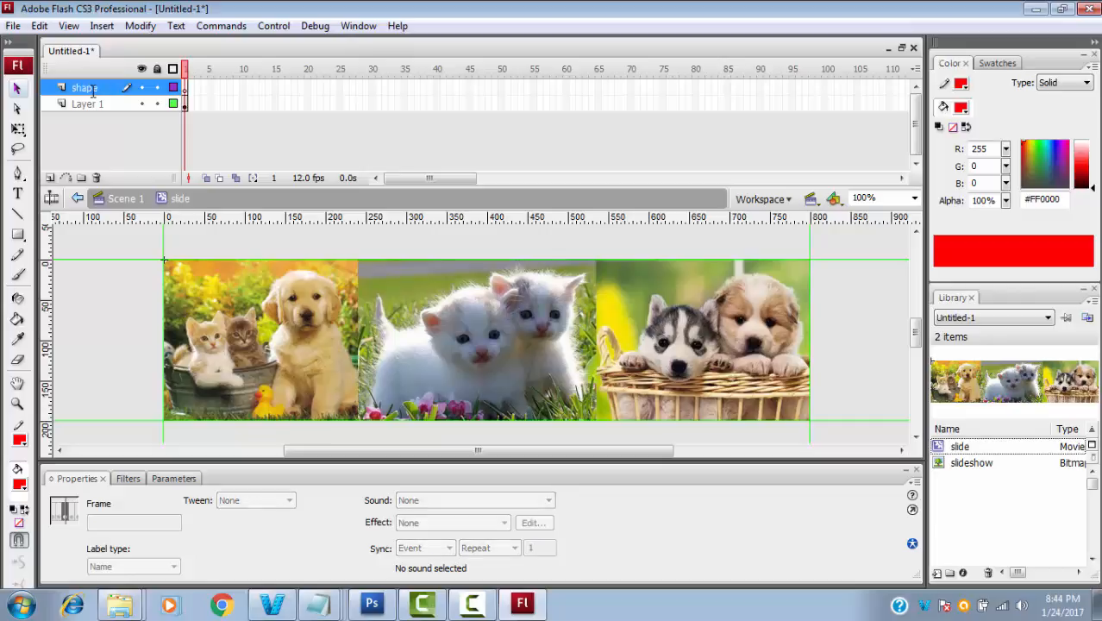
Step: Draw a red oval about 270 × 200 pixels over the kittens in the shape layer, using the Oval tool between the horizontal guides
drag(17, 234, 59, 294)
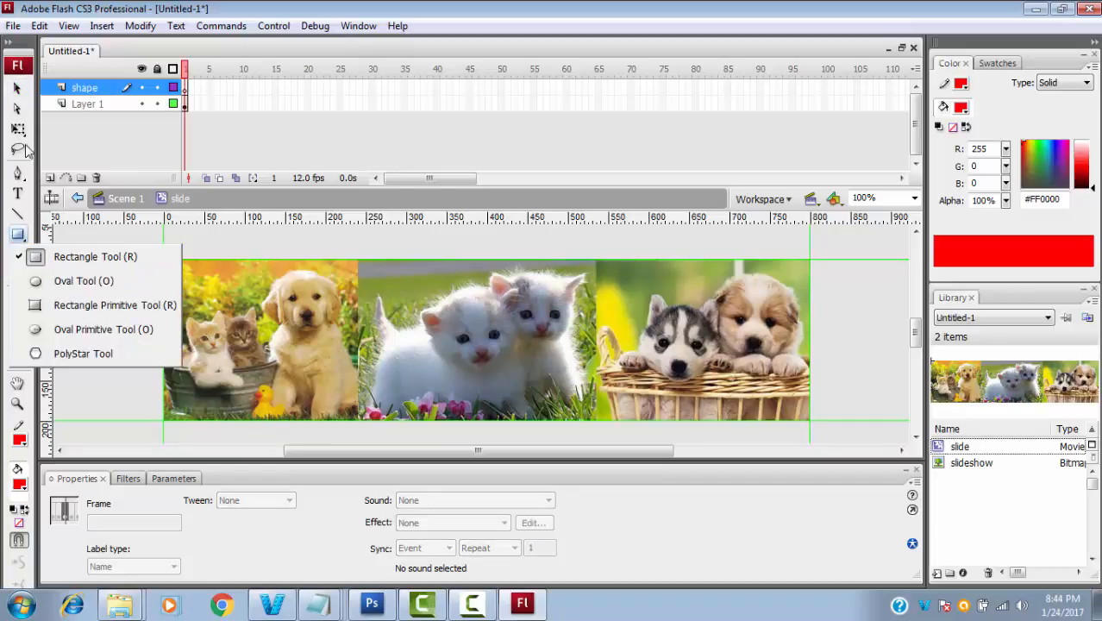
click(67, 283)
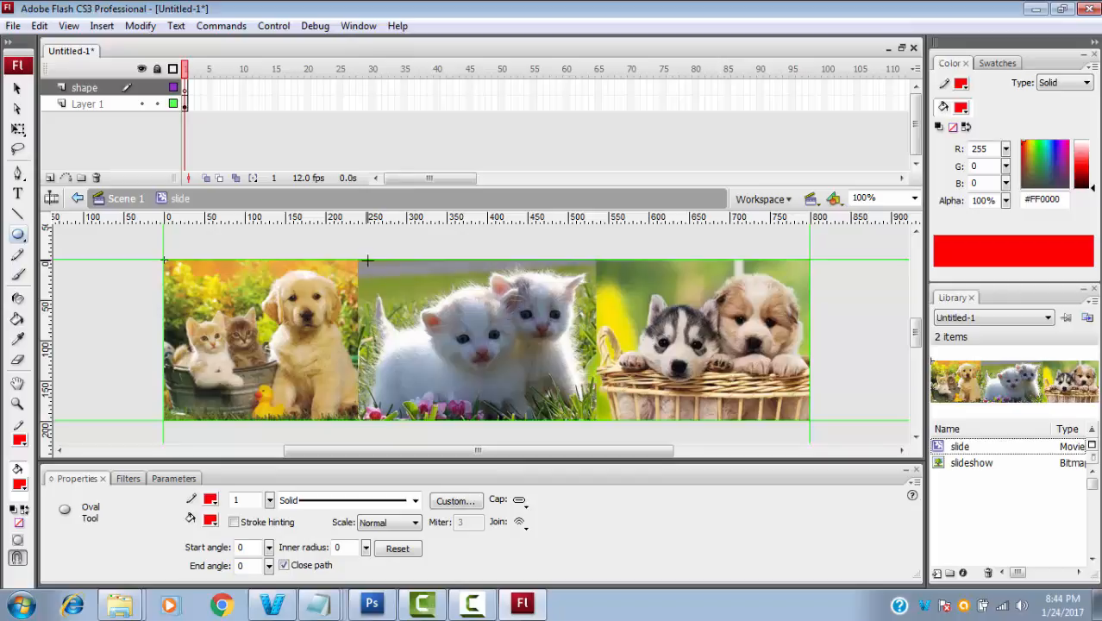
drag(368, 259, 585, 423)
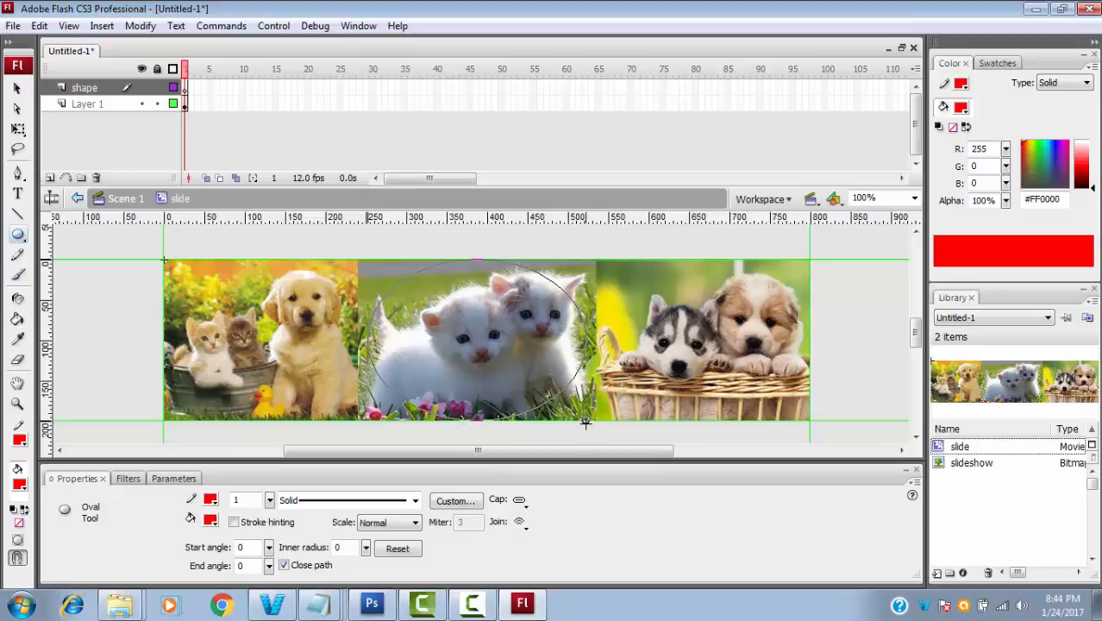
drag(586, 424, 586, 423)
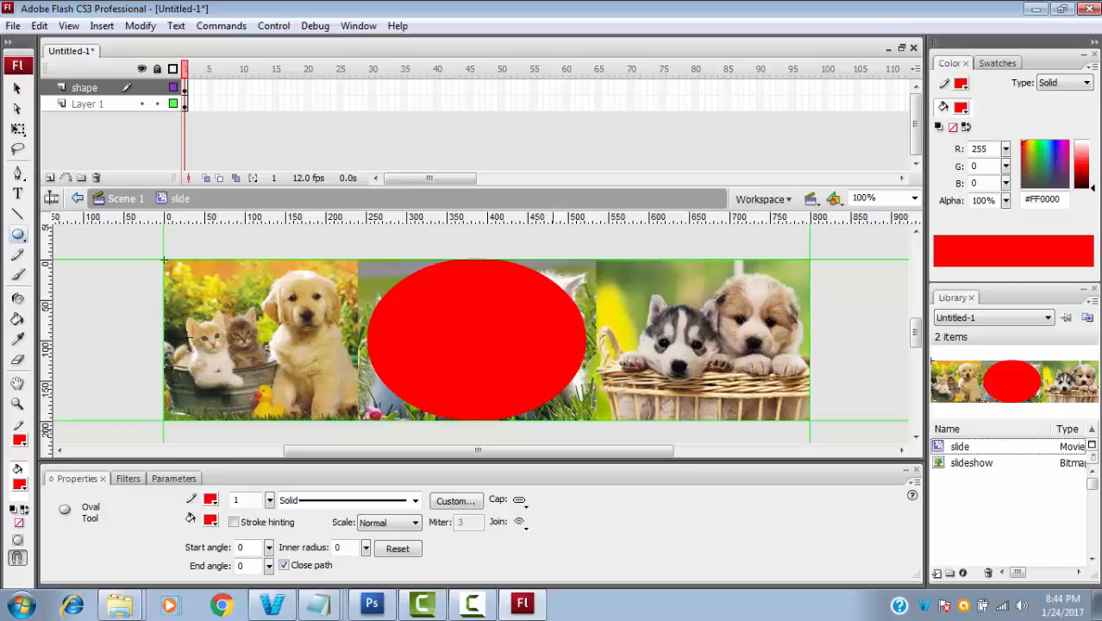
click(186, 88)
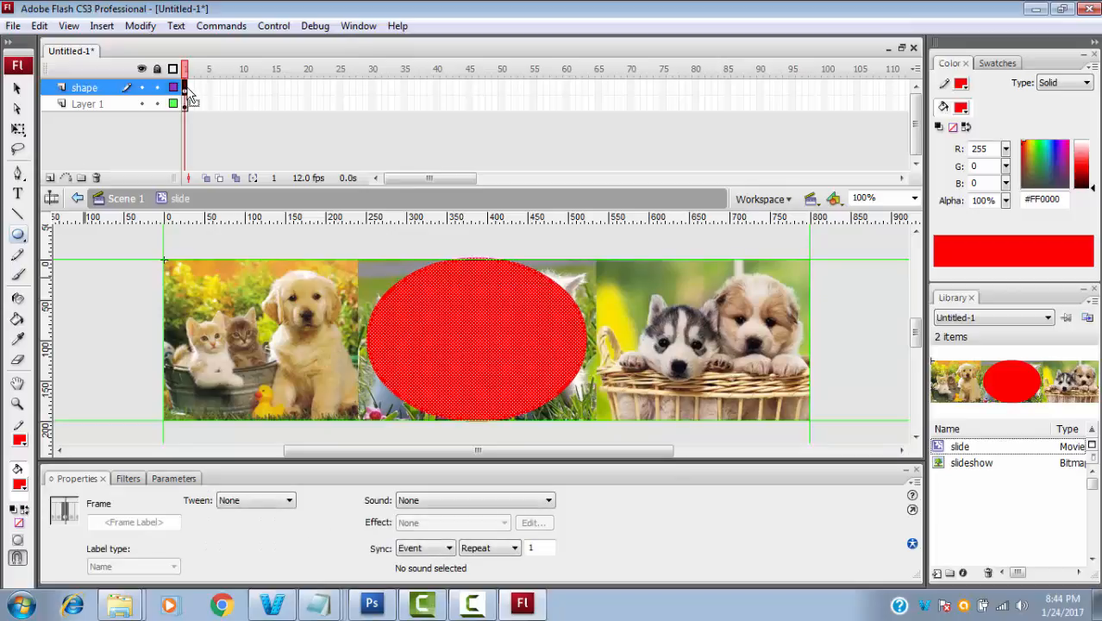
click(186, 105)
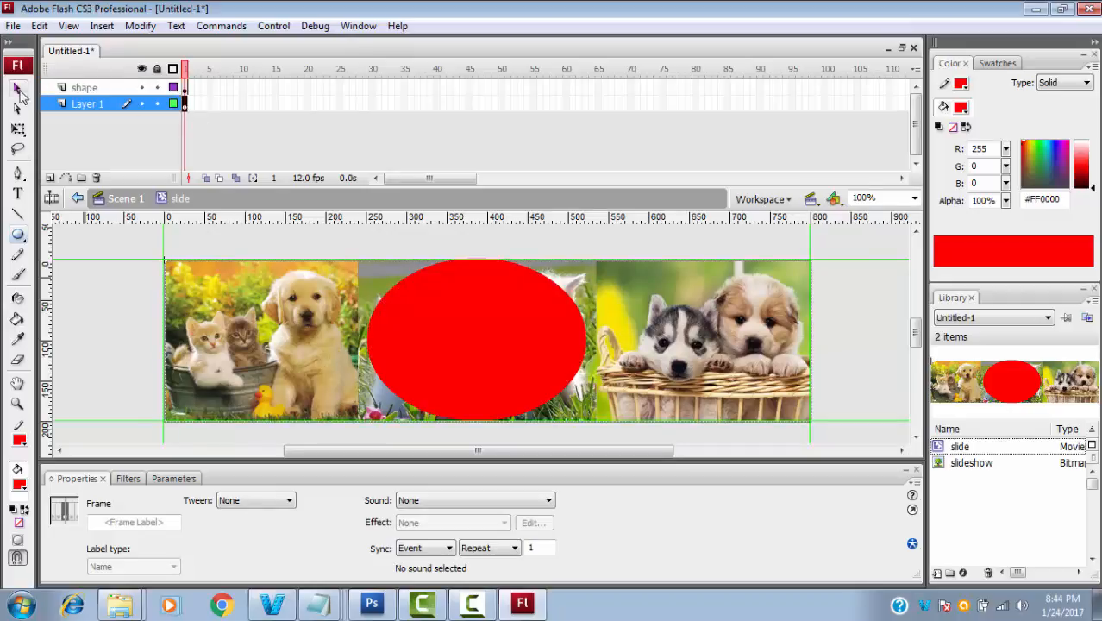
click(185, 88)
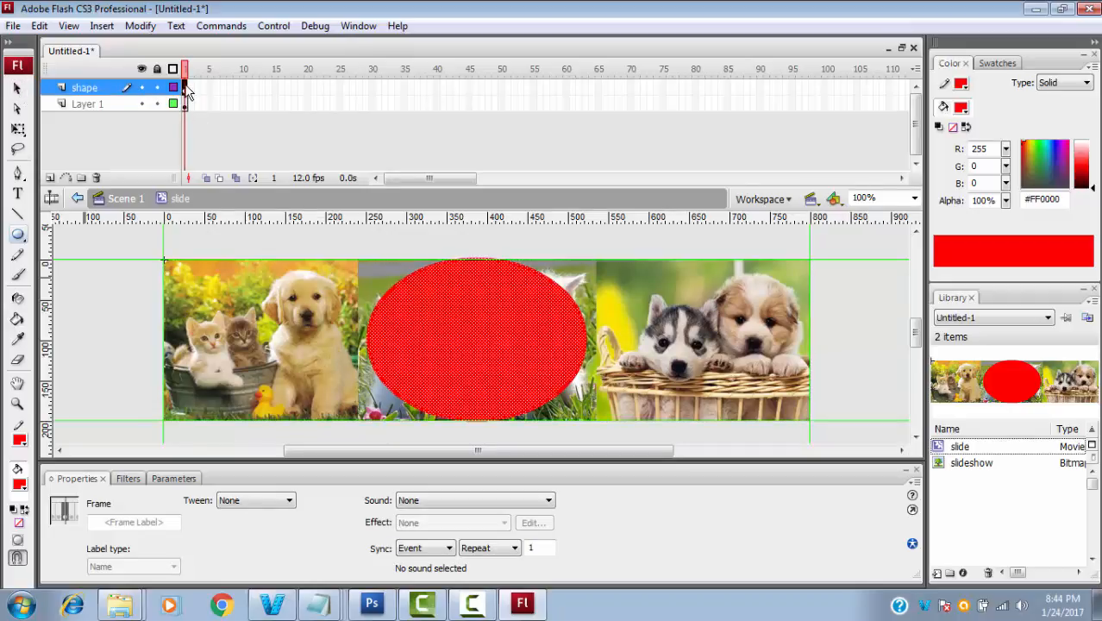
click(185, 105)
click(184, 88)
click(185, 104)
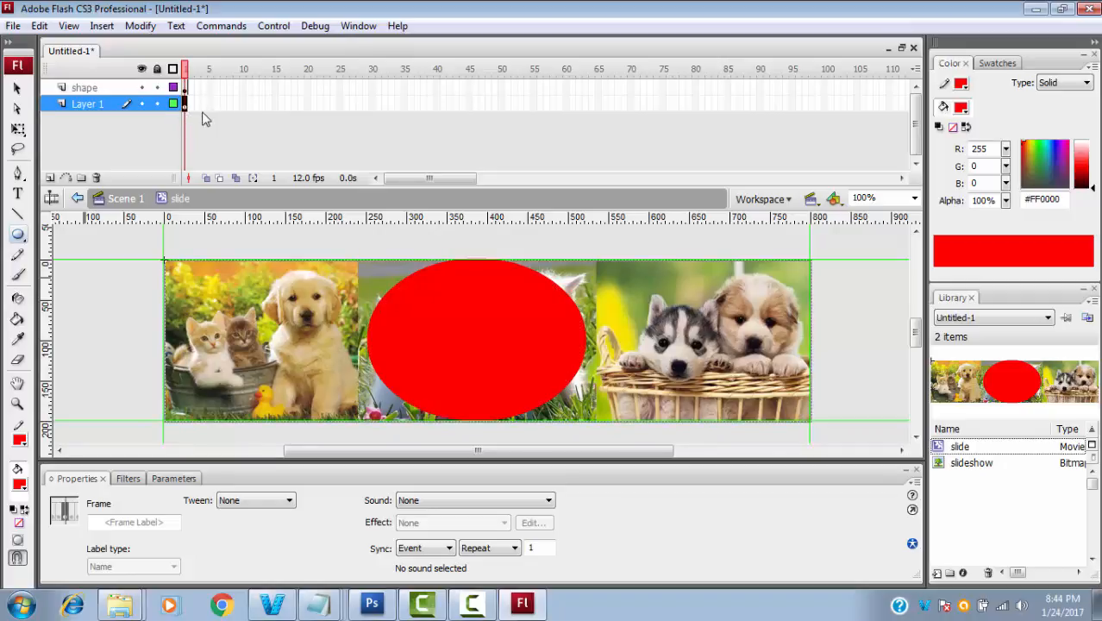
Step: Insert keyframes at frame 20 in both Layer 1 and the shape layer
click(308, 104)
right_click(308, 105)
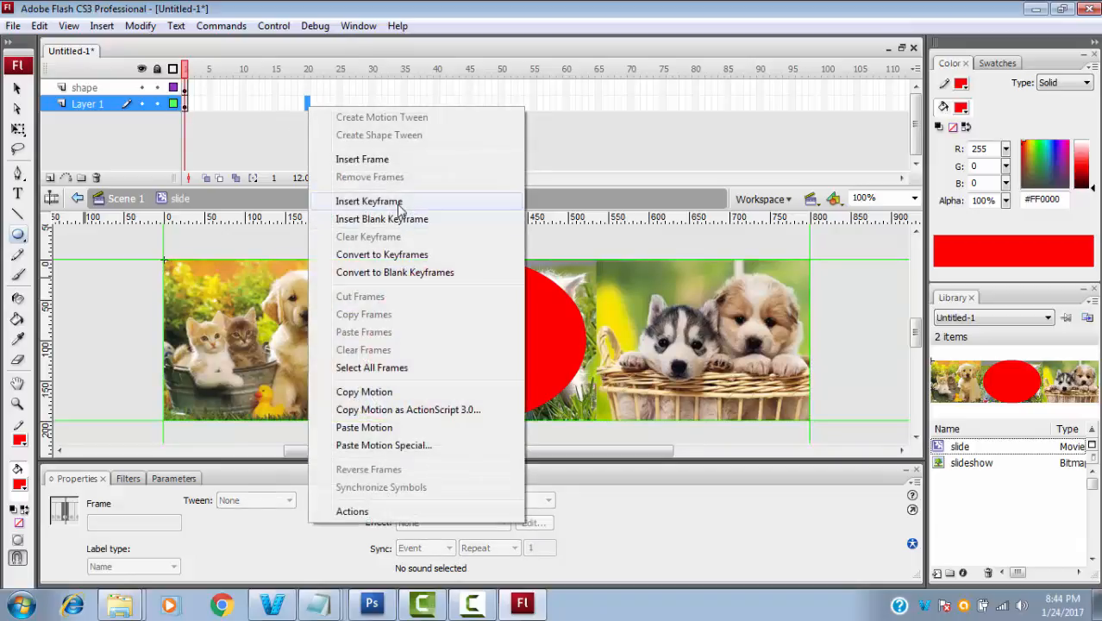
click(358, 201)
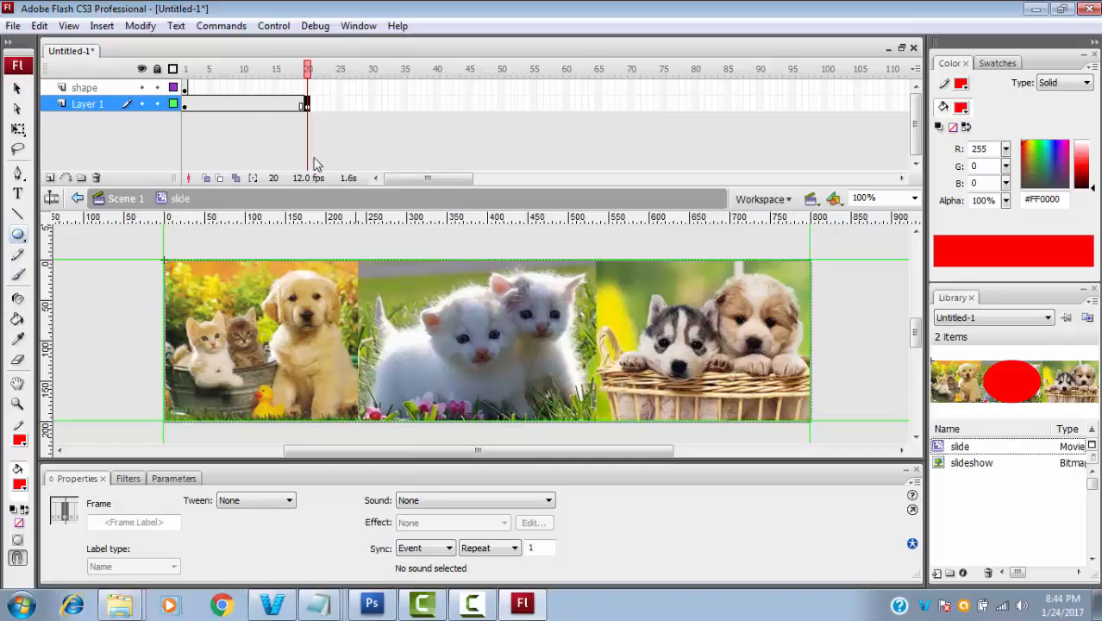
right_click(307, 89)
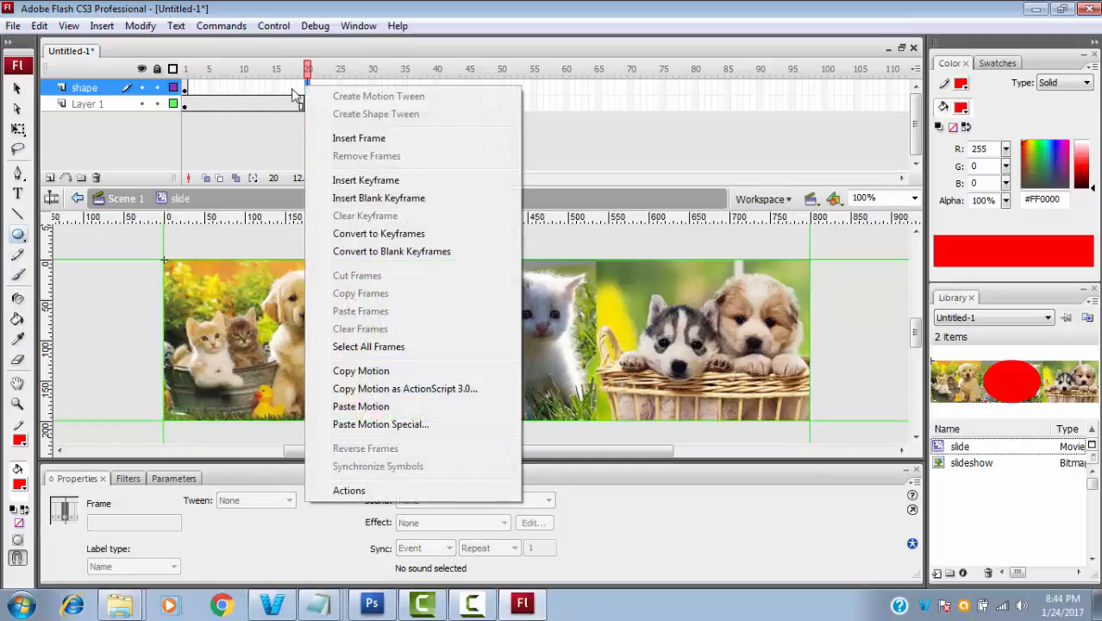
click(372, 183)
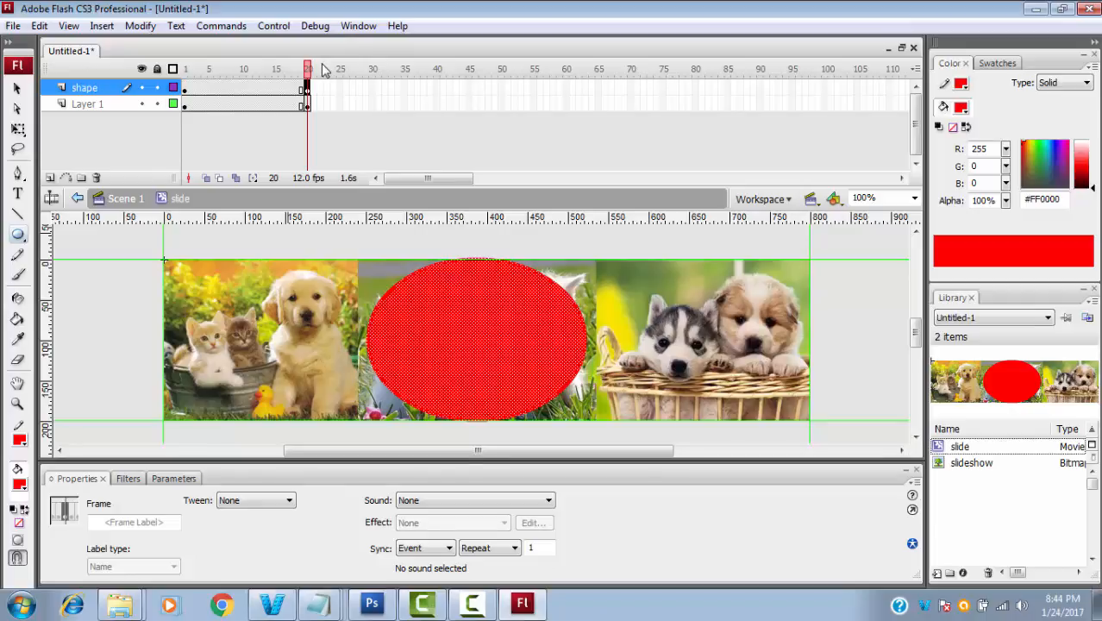
Step: Move the Layer 1 banner picture horizontally to about X 250 at frame 1 and about X -277 at frame 20
click(16, 88)
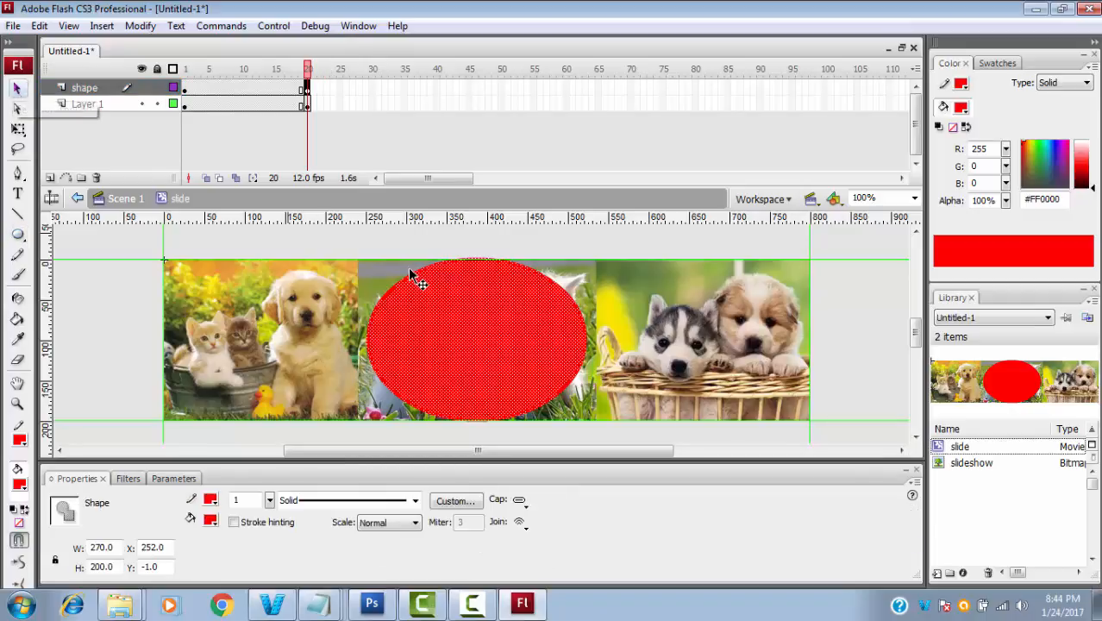
click(446, 162)
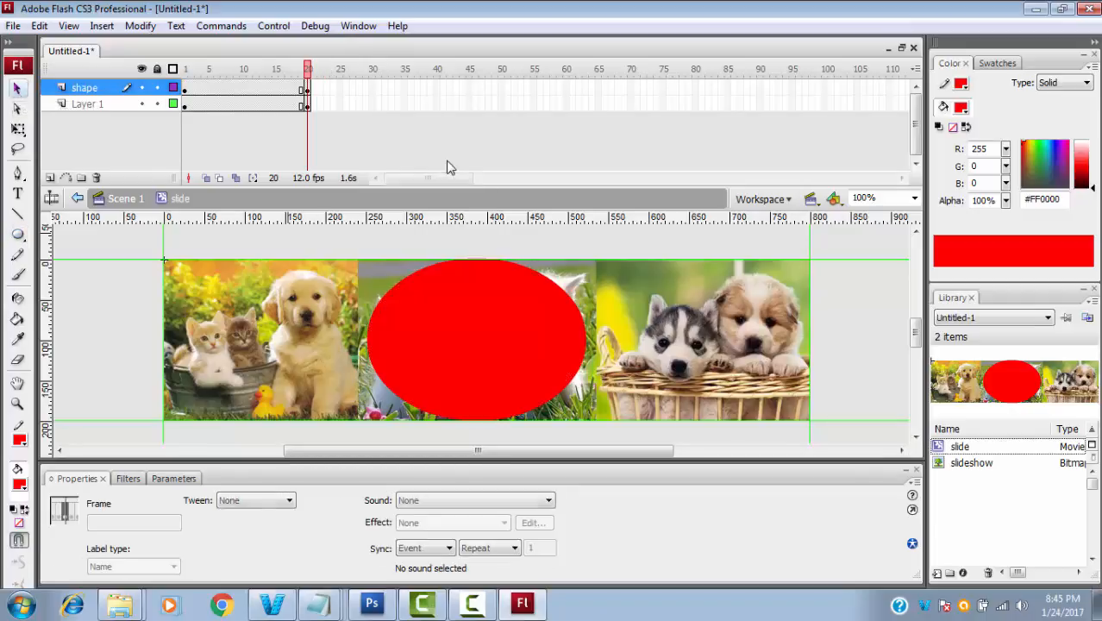
click(185, 104)
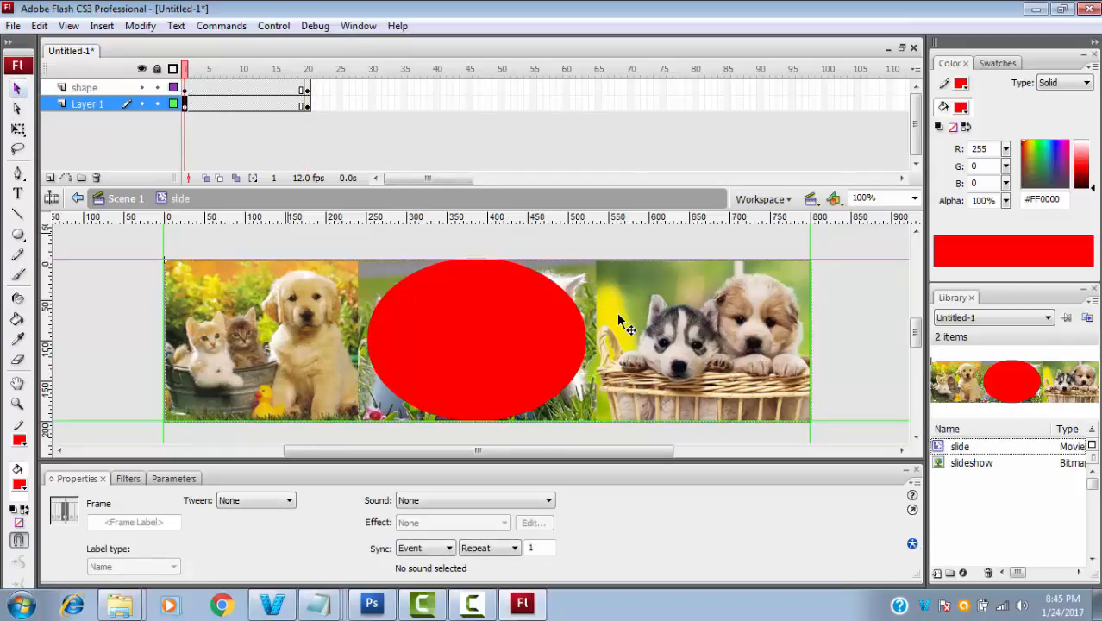
drag(618, 321, 538, 326)
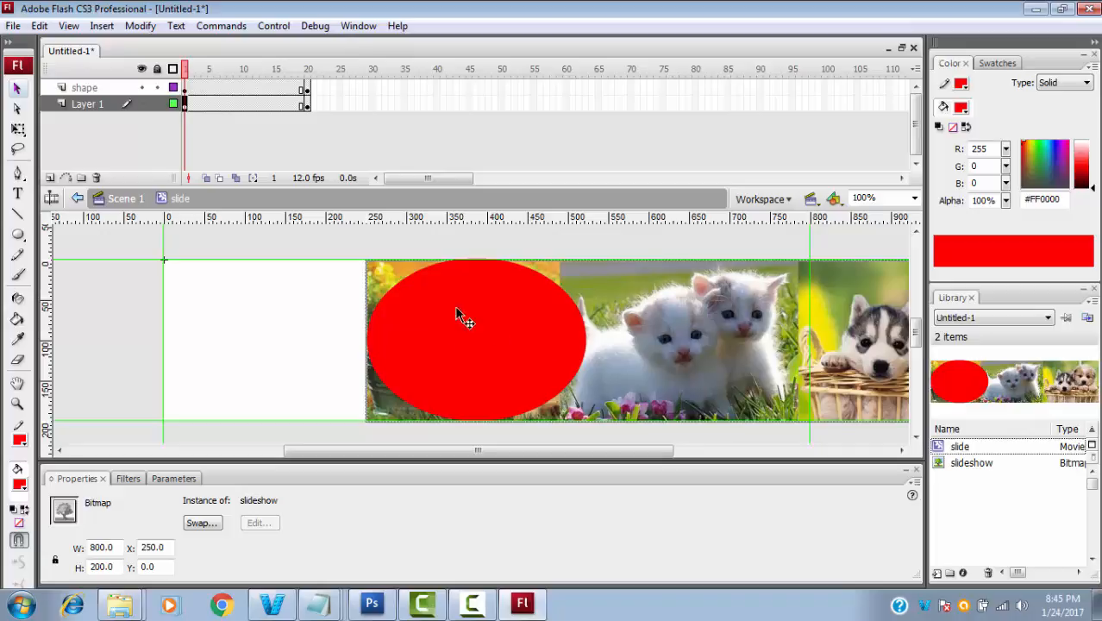
click(307, 106)
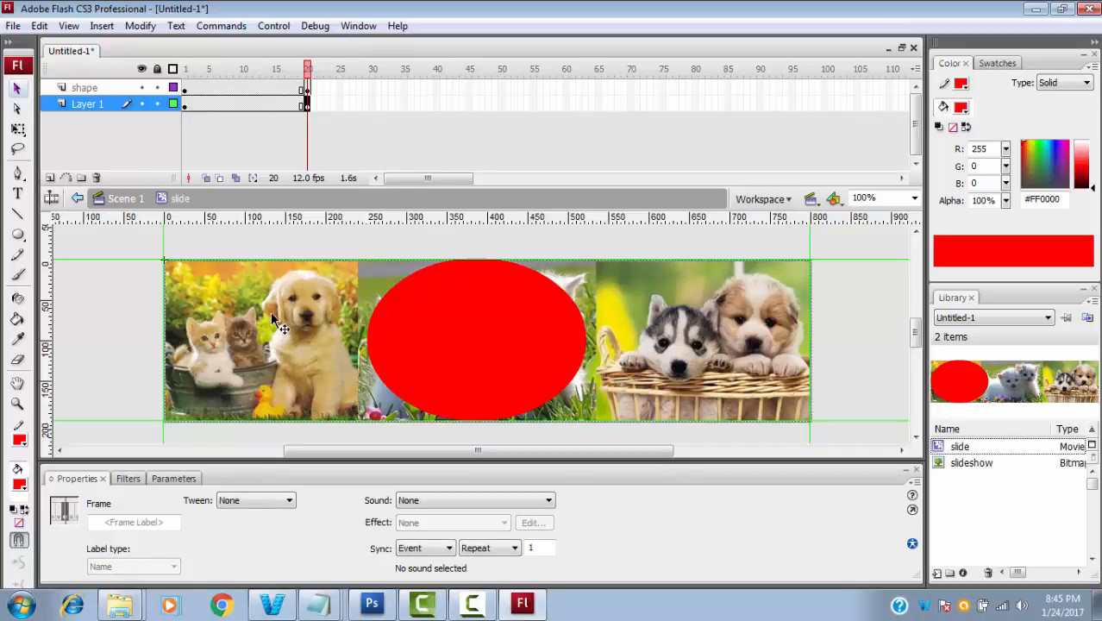
drag(320, 308, 195, 337)
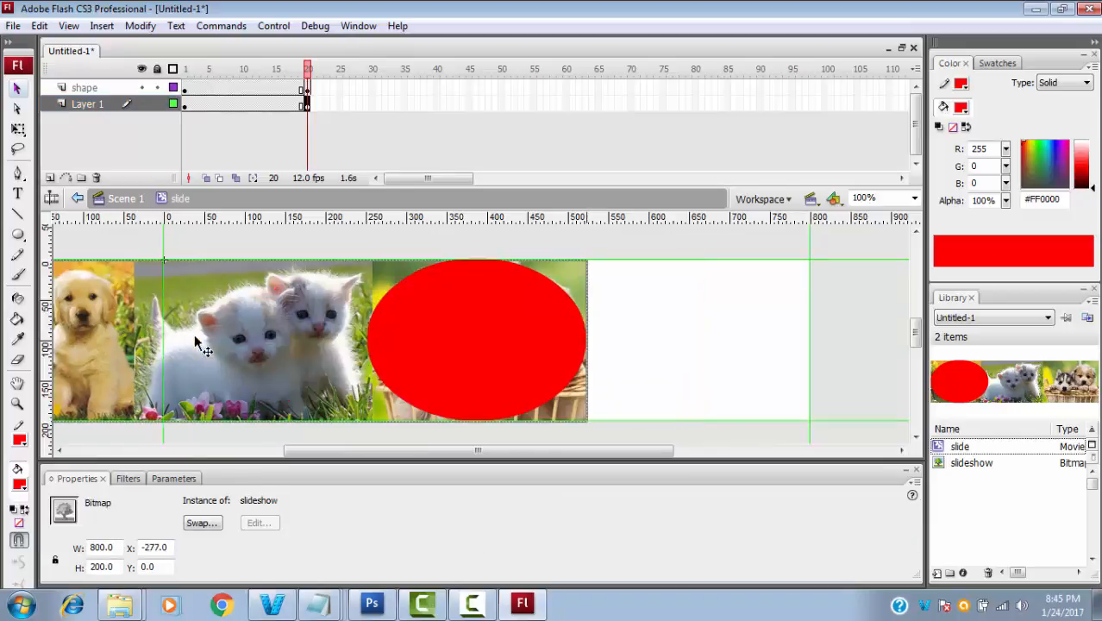
Step: Insert keyframes at frame 40 in both Layer 1 and the shape layer
right_click(436, 104)
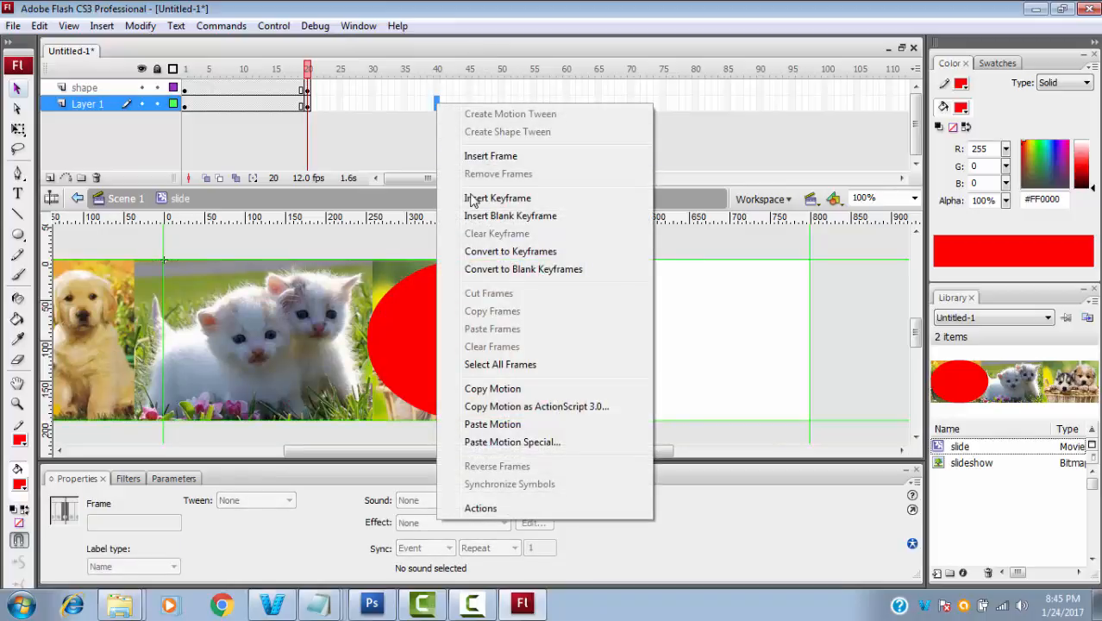
click(472, 198)
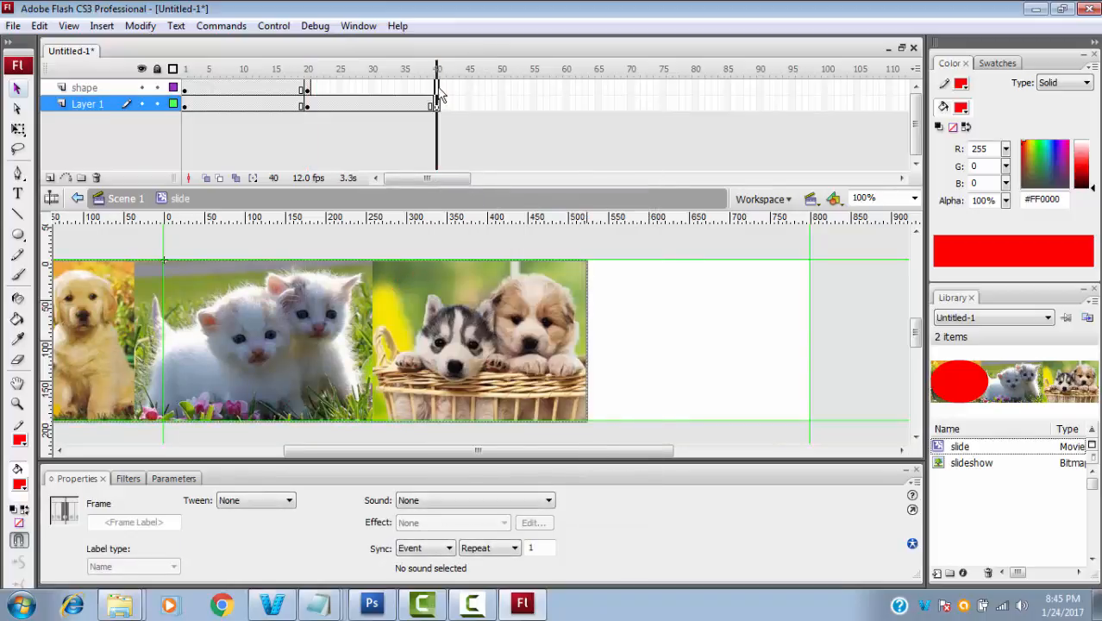
right_click(436, 88)
click(498, 183)
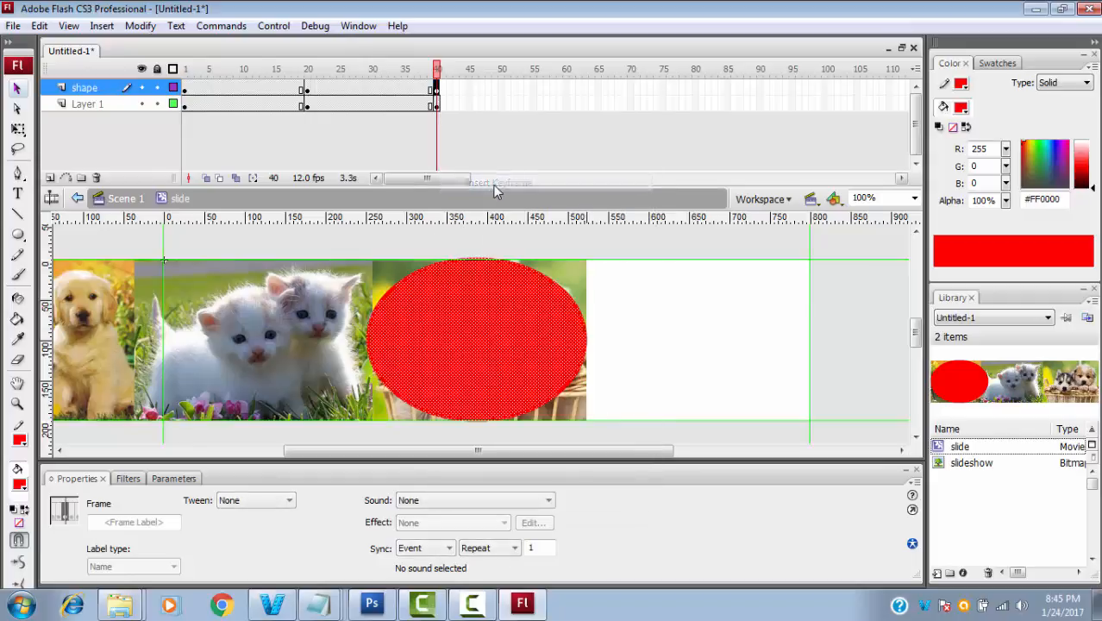
Step: At frame 40, move the Layer 1 picture horizontally to about X 250 so its left edge meets the oval's left edge
click(229, 318)
drag(216, 318, 398, 343)
drag(278, 331, 451, 329)
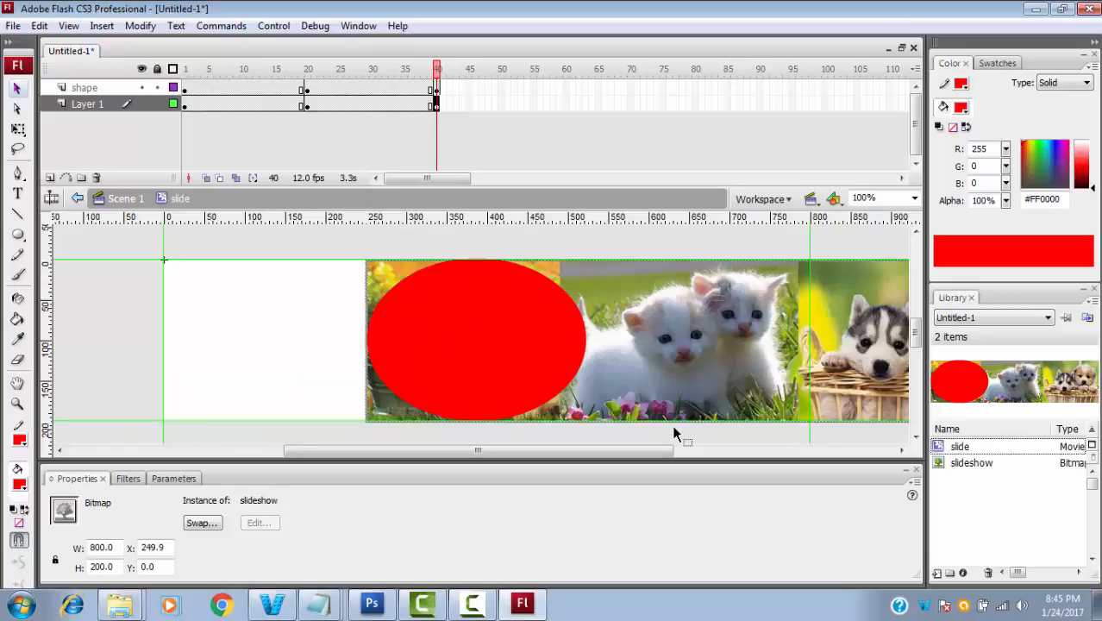
drag(438, 71, 440, 113)
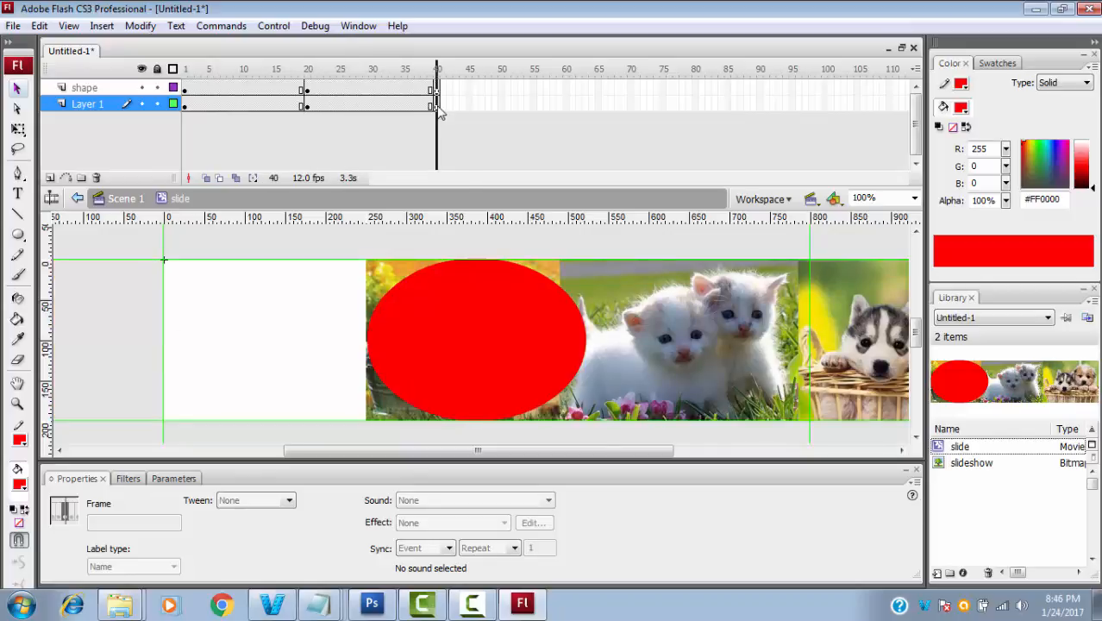
Step: Create motion tweens in Layer 1 between frames 1 and 20 and between frames 20 and 40
click(249, 103)
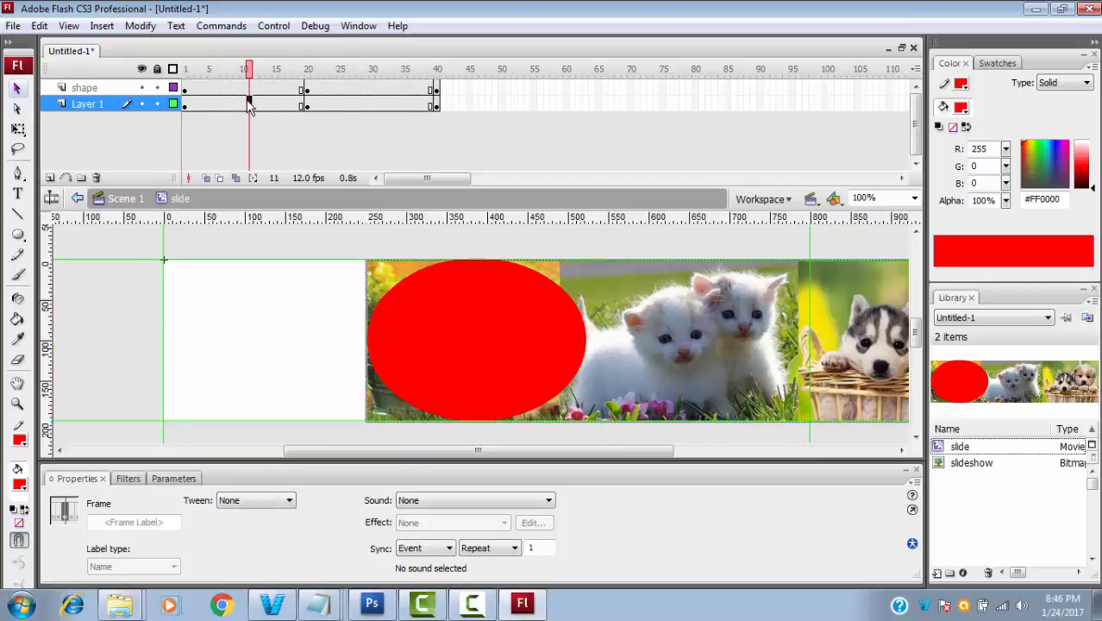
right_click(249, 104)
click(288, 112)
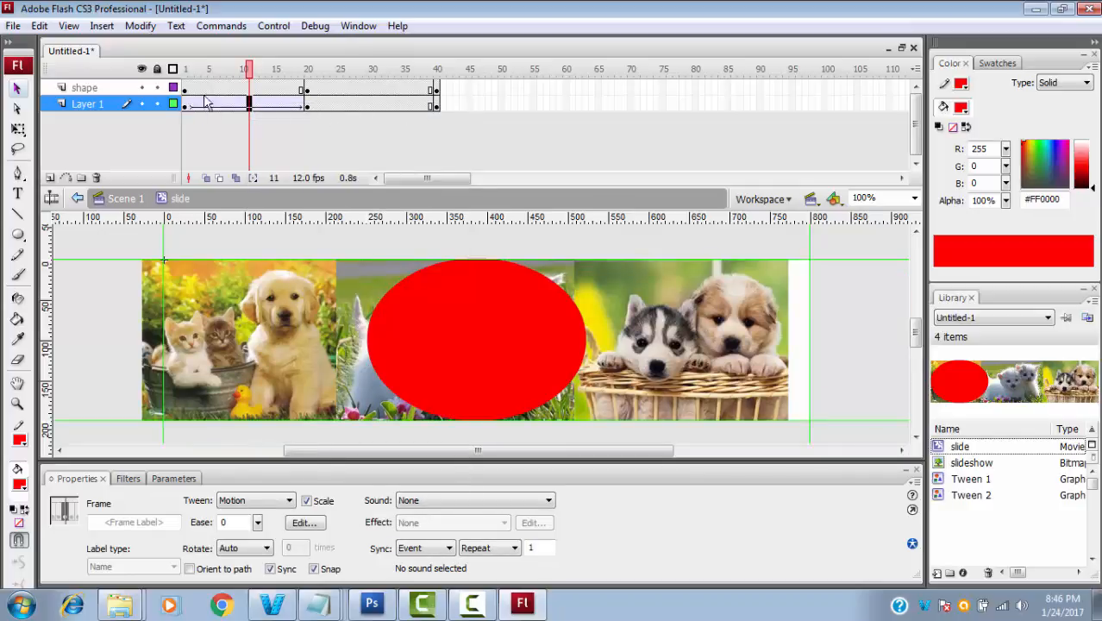
right_click(372, 104)
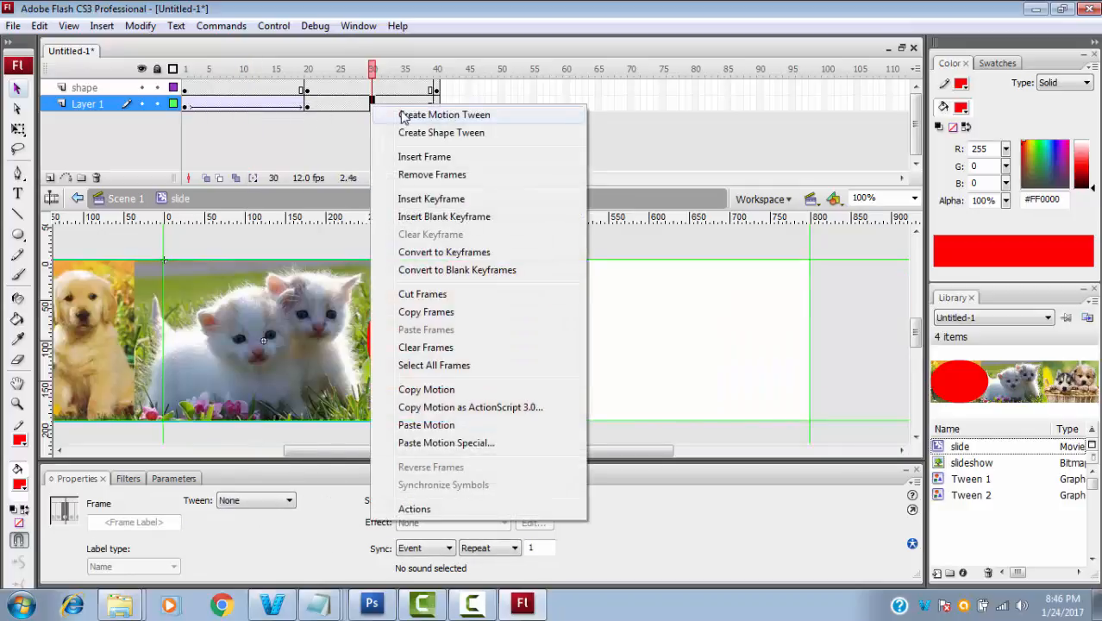
click(401, 115)
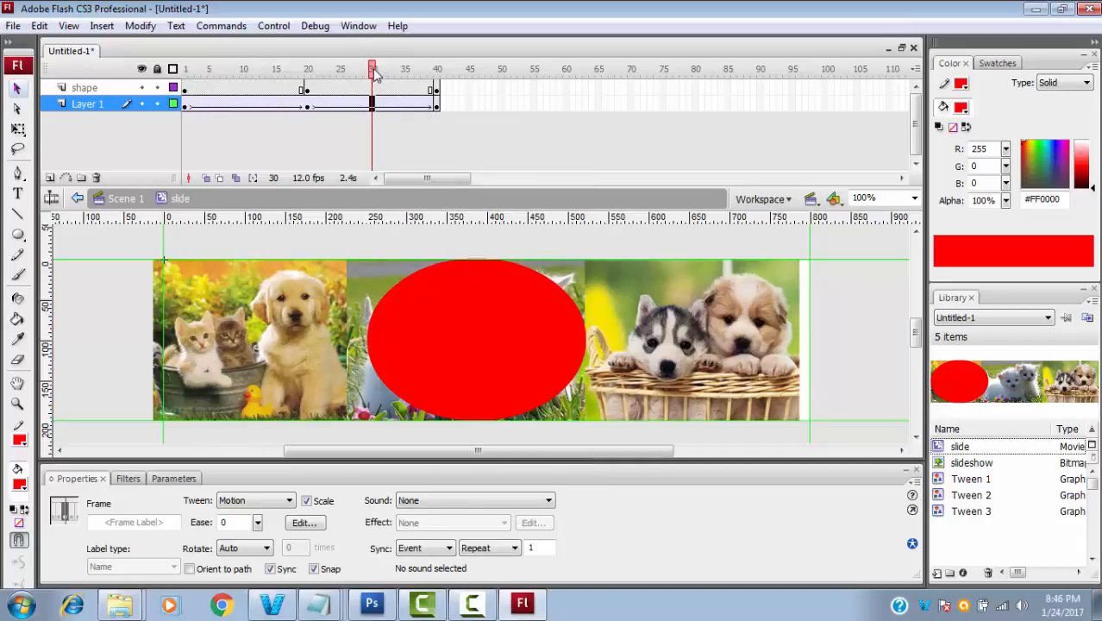
Step: Preview the picture's sliding motion by scrubbing the timeline and testing the movie
click(184, 70)
drag(184, 76, 352, 77)
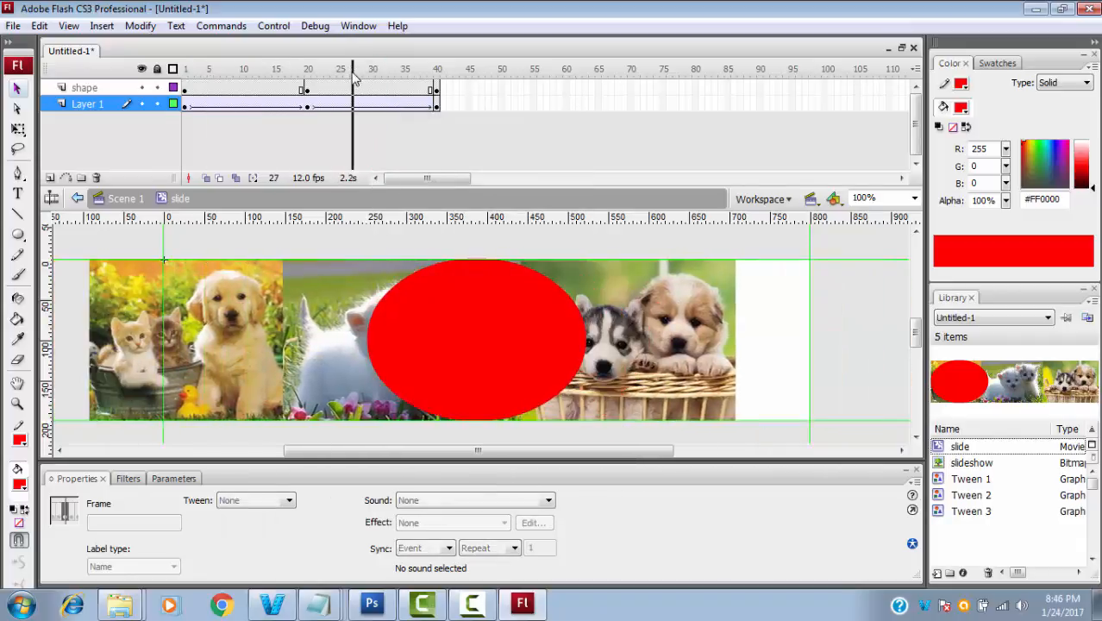
key(ctrl+Return)
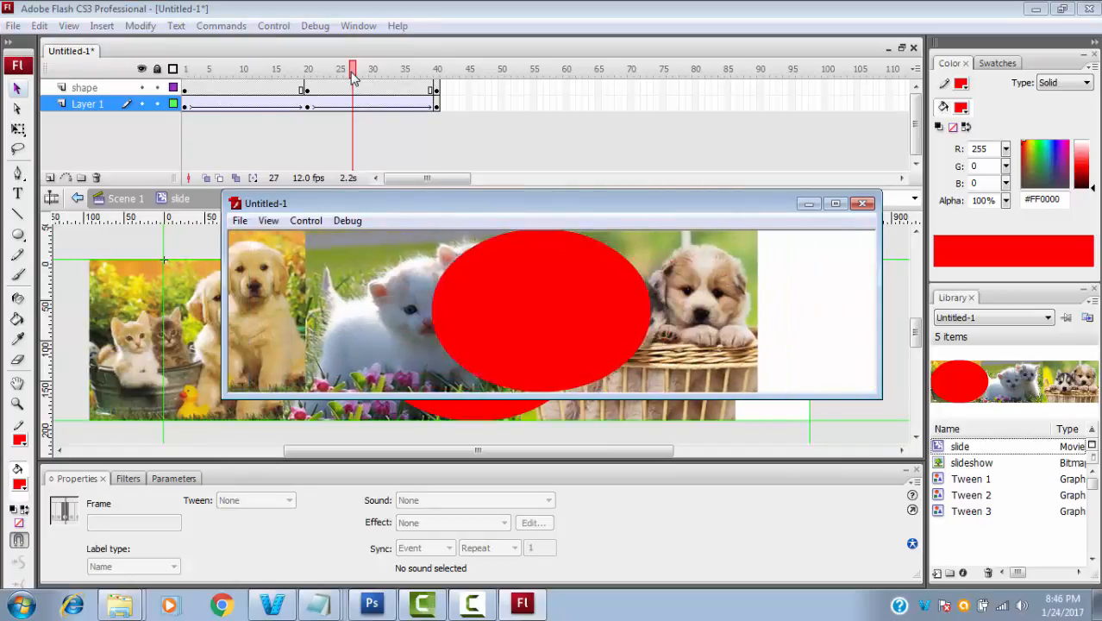
click(863, 204)
Step: Turn the shape layer into a mask over Layer 1
click(90, 89)
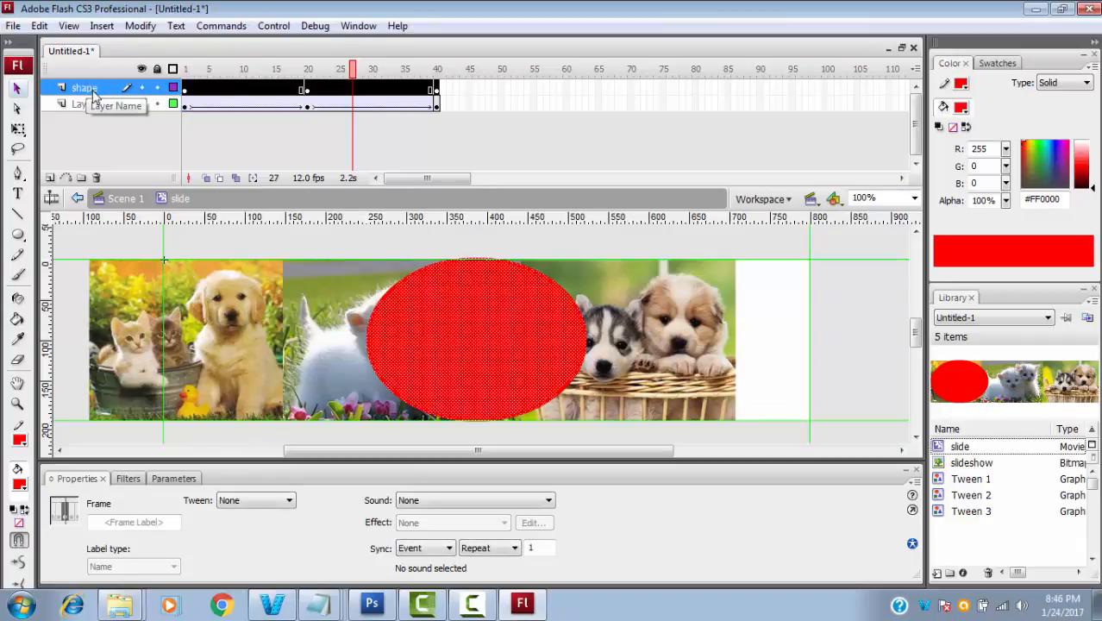
right_click(89, 91)
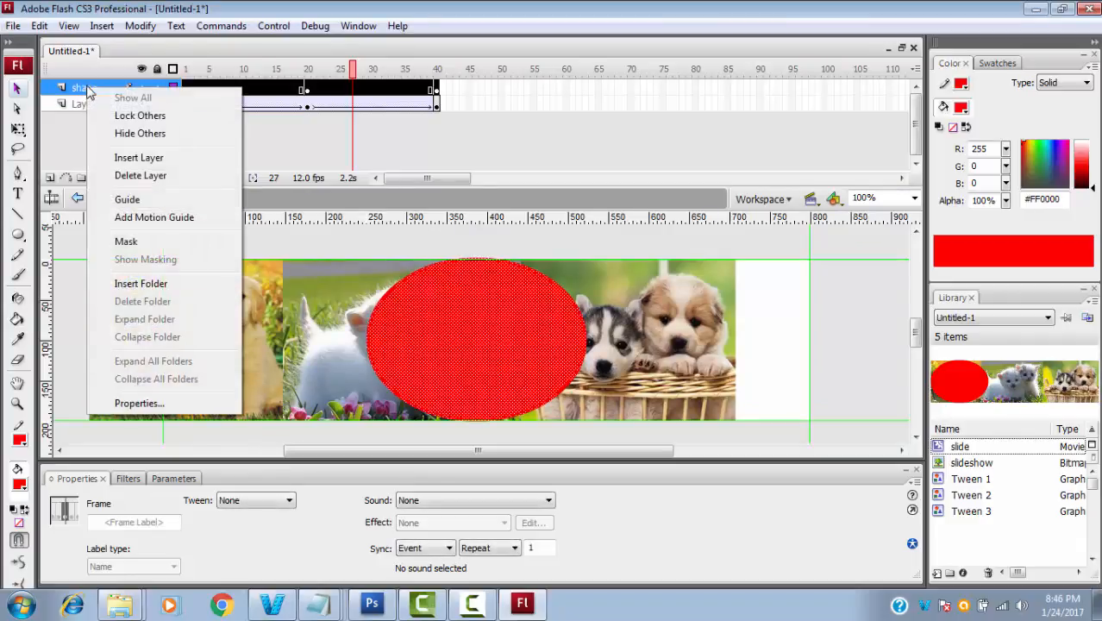
click(138, 242)
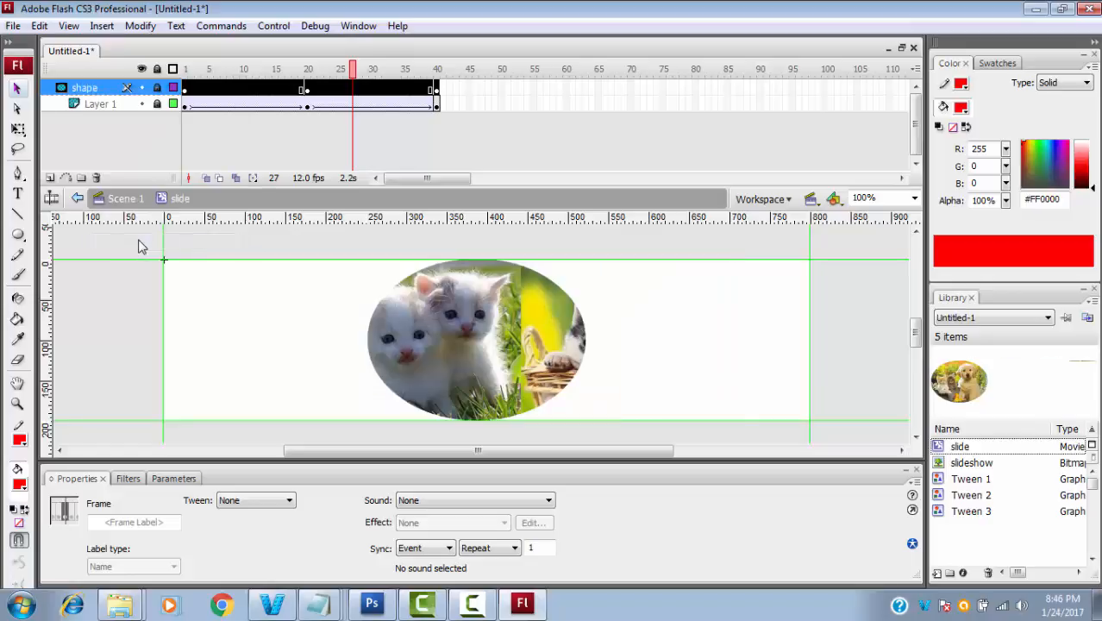
Step: Test the movie to check the masked slideshow, and close the preview
key(ctrl+Return)
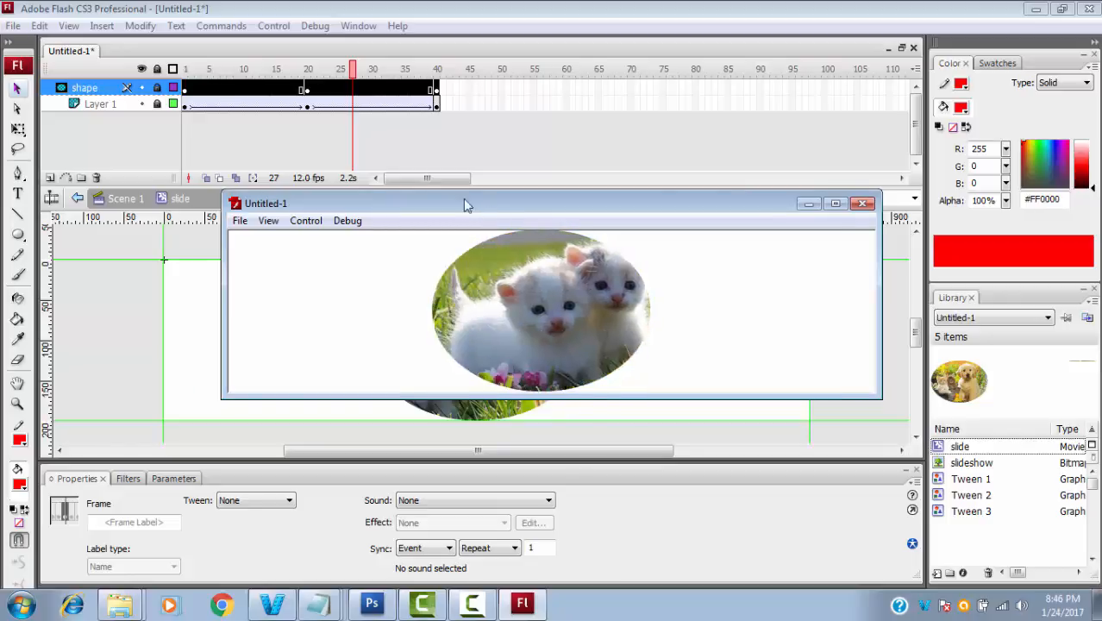
drag(467, 205, 437, 188)
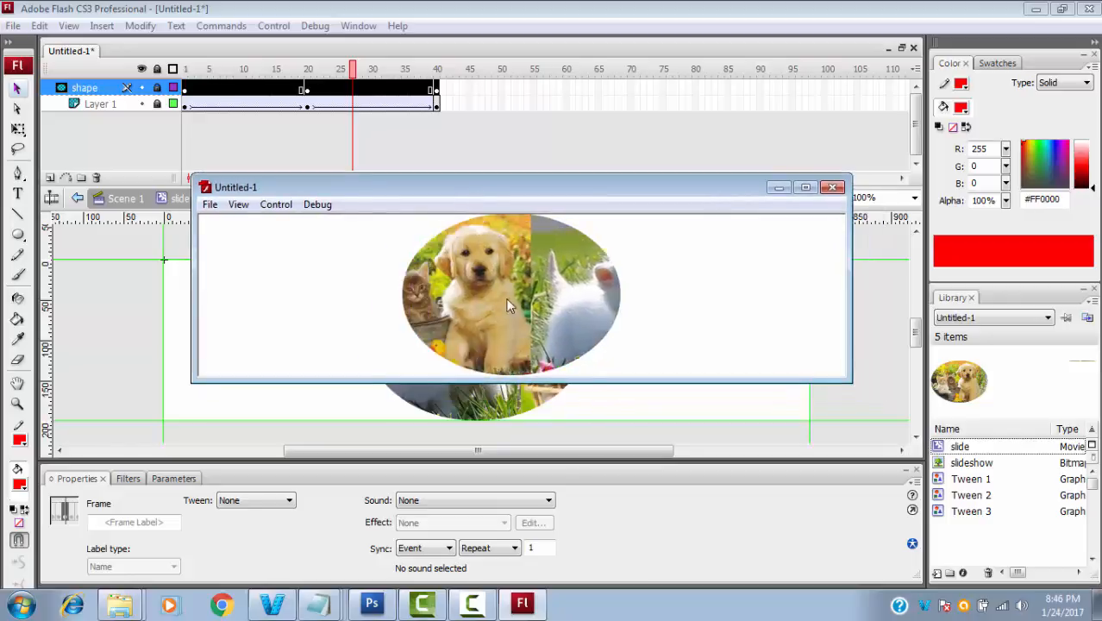
click(833, 187)
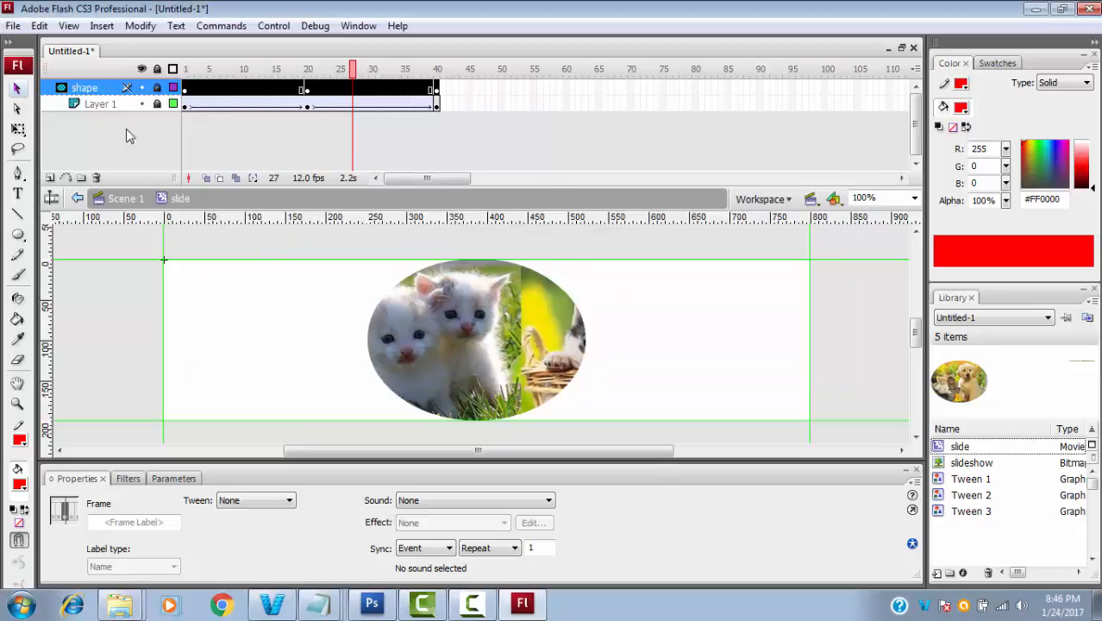
Step: Add a new layer above the shape layer and give its frame 1 the script stop();
click(50, 178)
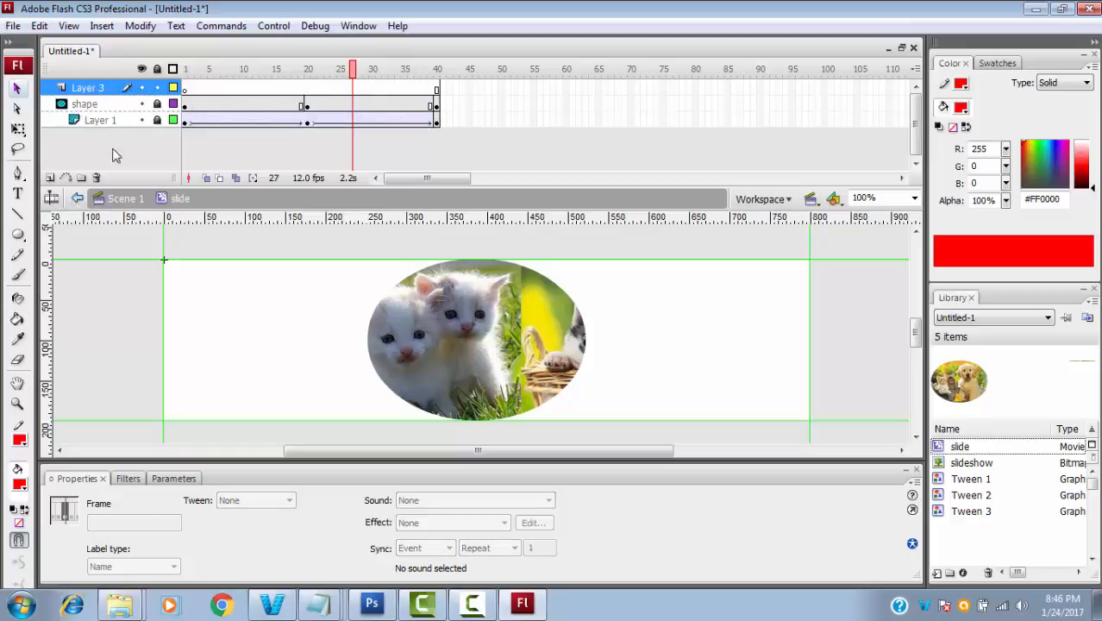
click(183, 89)
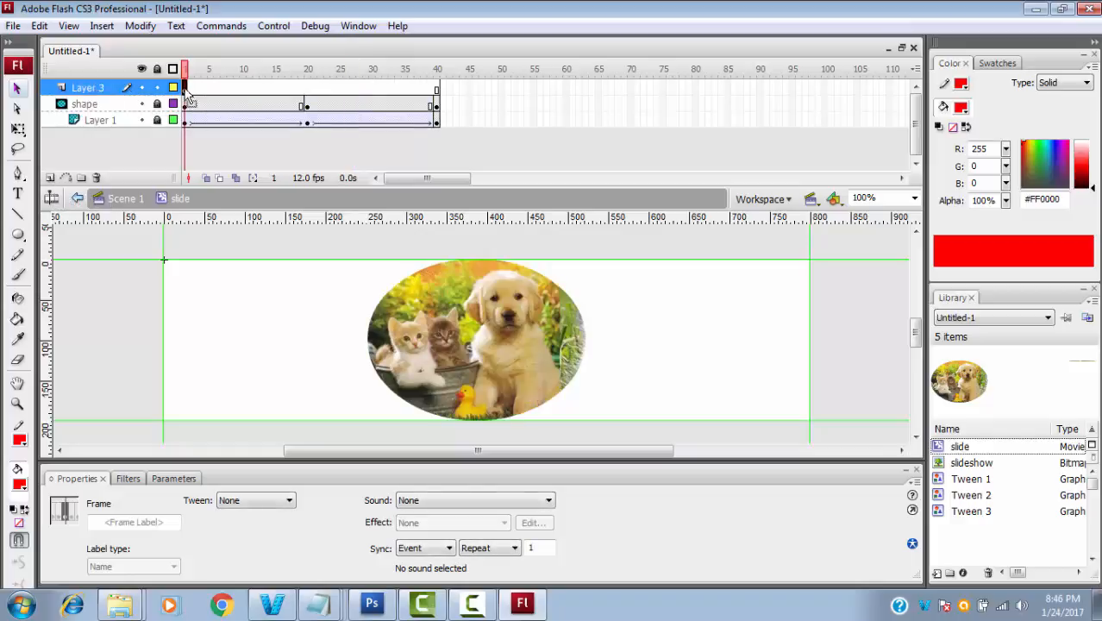
right_click(186, 90)
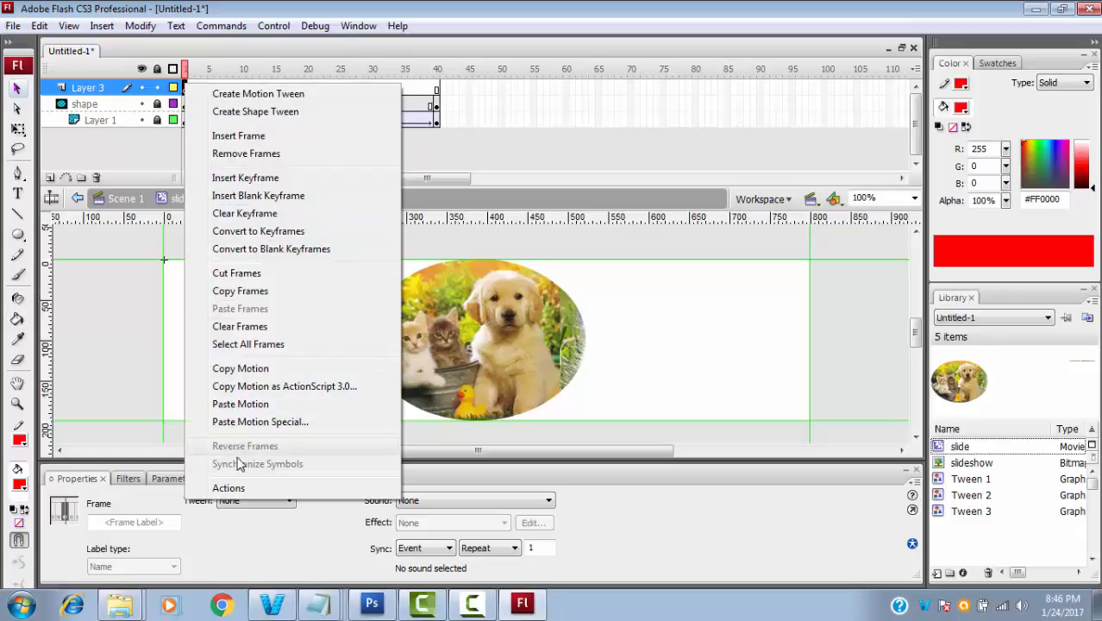
click(239, 489)
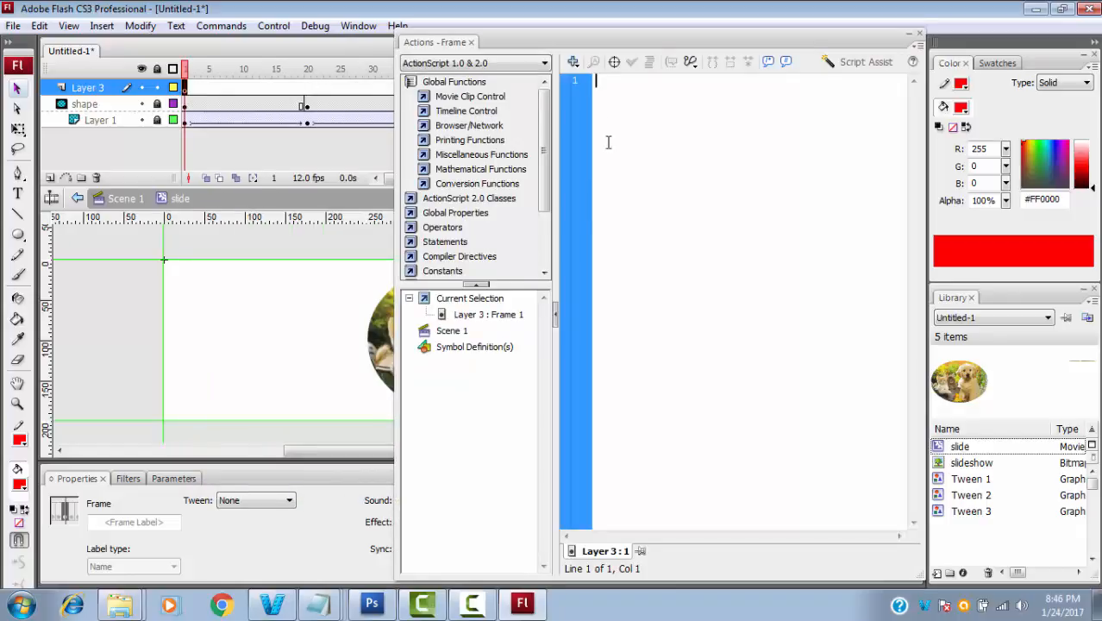
text(stop();)
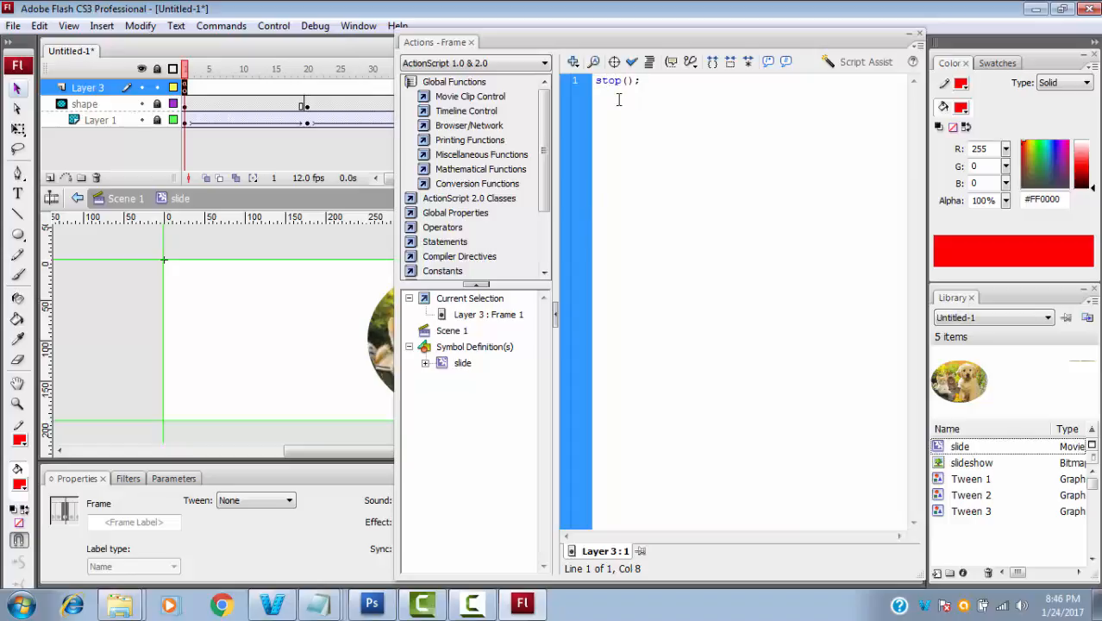
click(920, 35)
Step: Insert a keyframe at frame 20 of Layer 3 and rename the layer as action
click(308, 88)
right_click(308, 88)
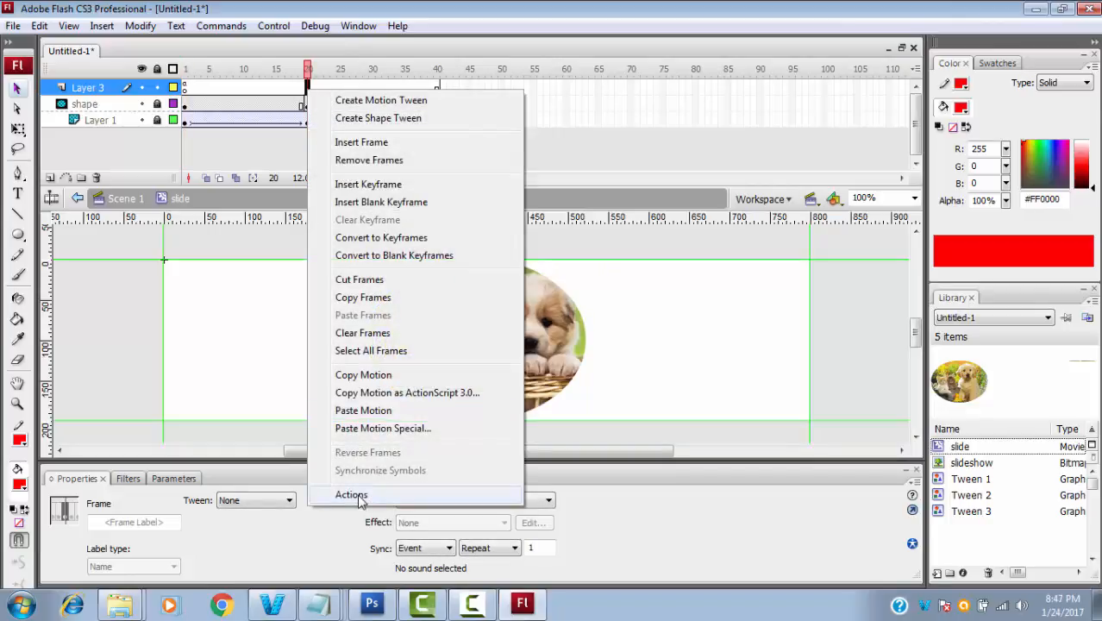
click(396, 185)
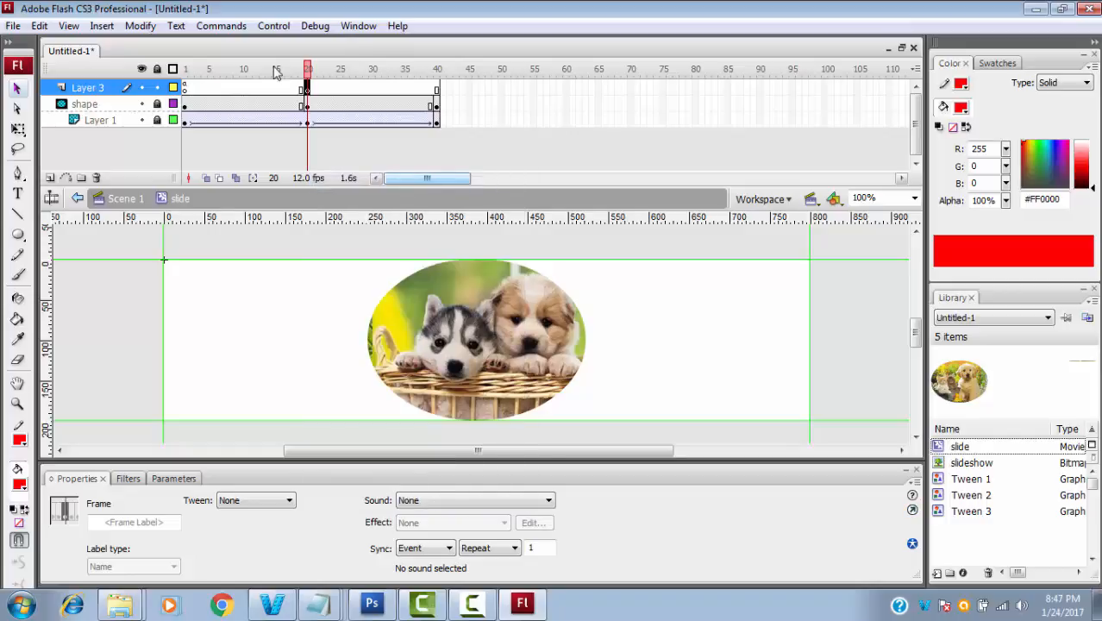
double_click(92, 88)
text(action)
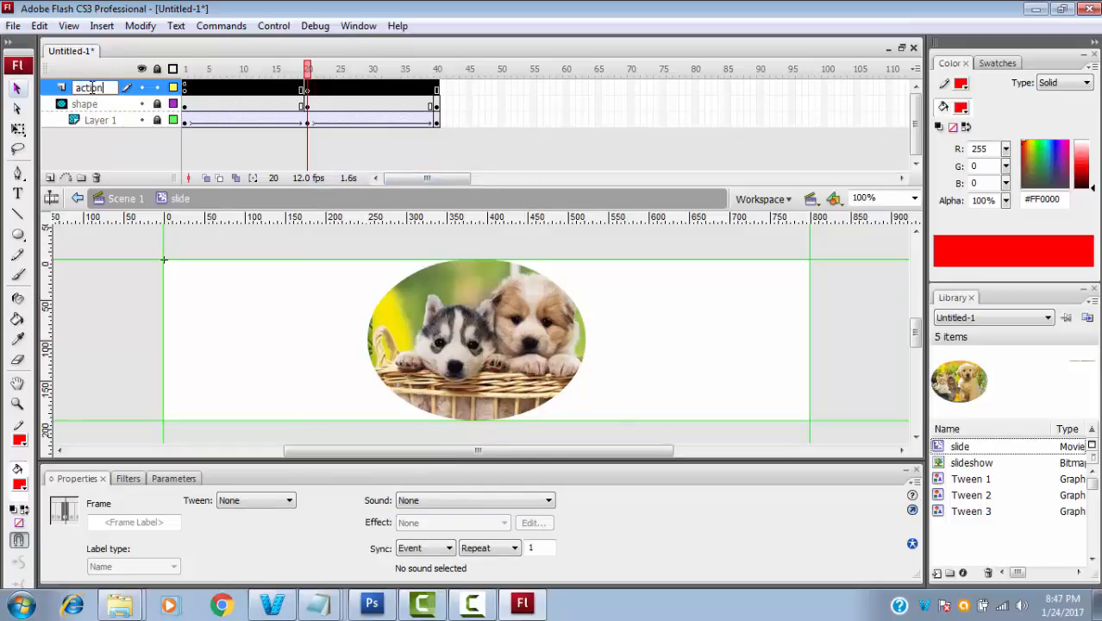
key(Return)
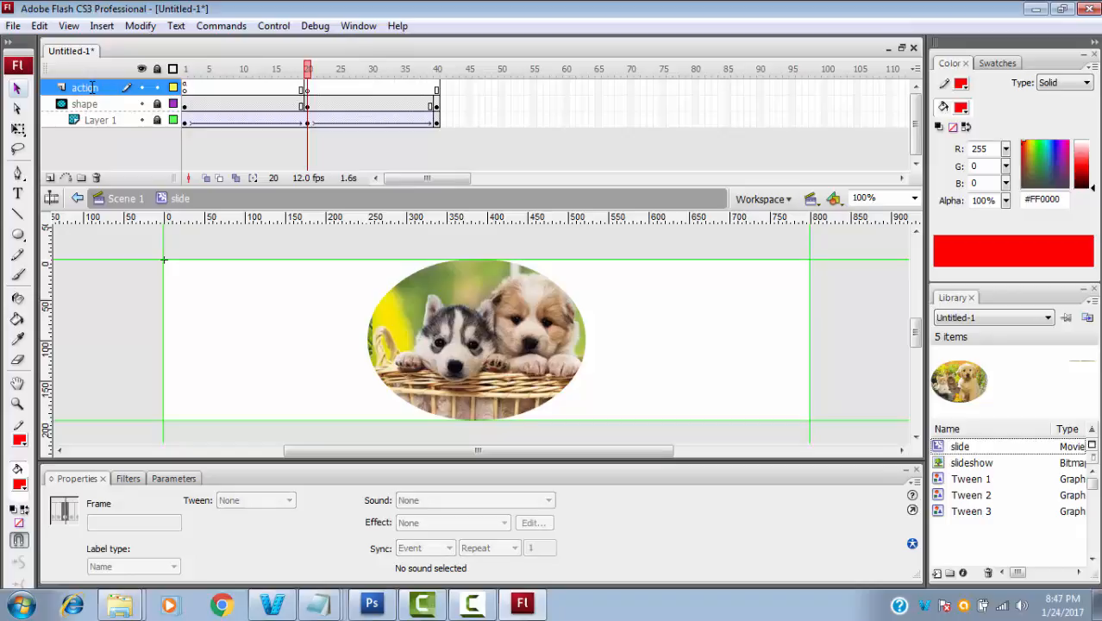
Step: Give frame 20 of the action layer the script stop();
click(186, 87)
right_click(307, 88)
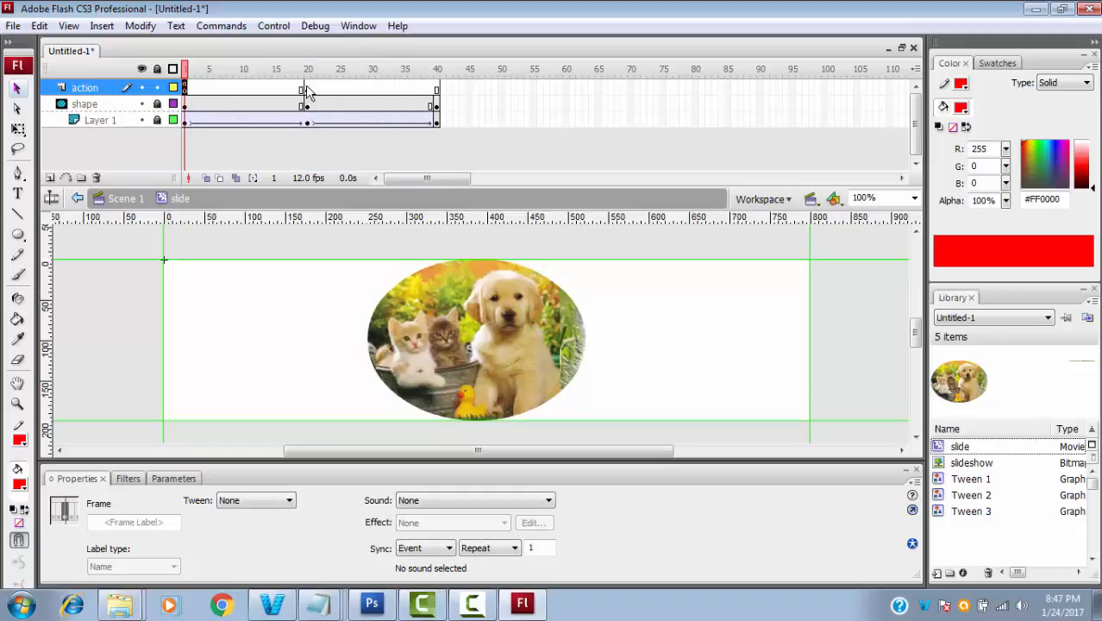
click(351, 490)
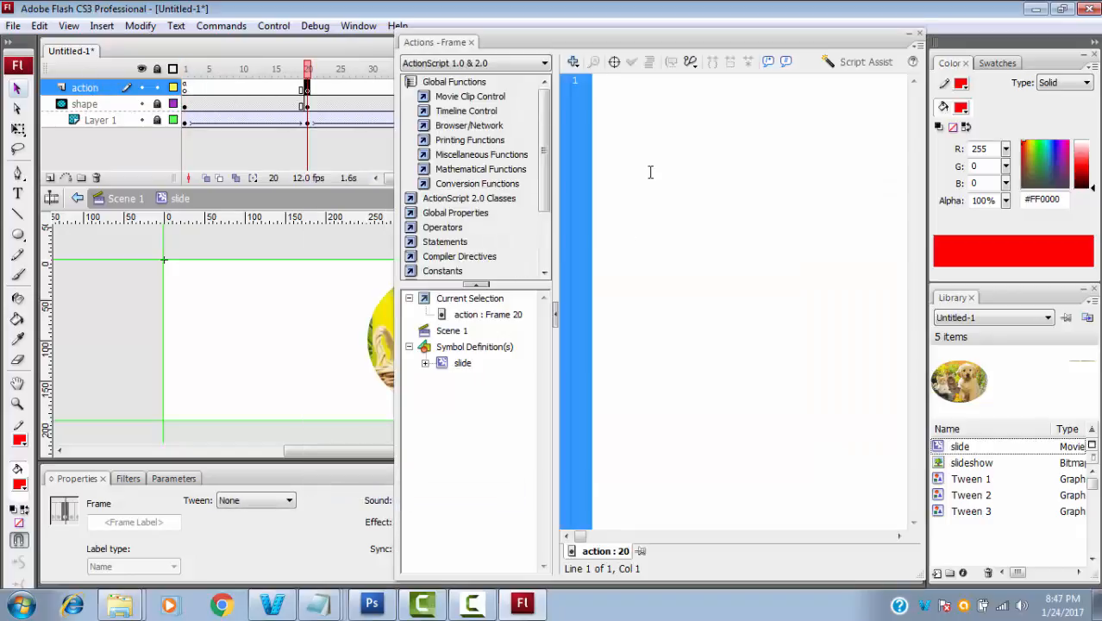
text(stop)
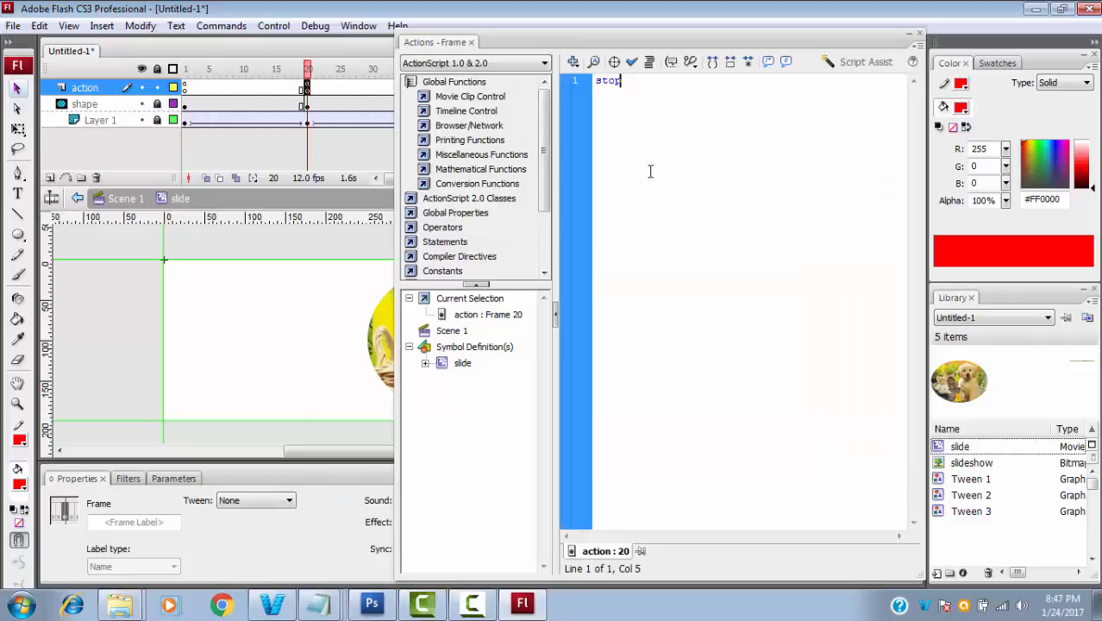
text(();)
click(919, 34)
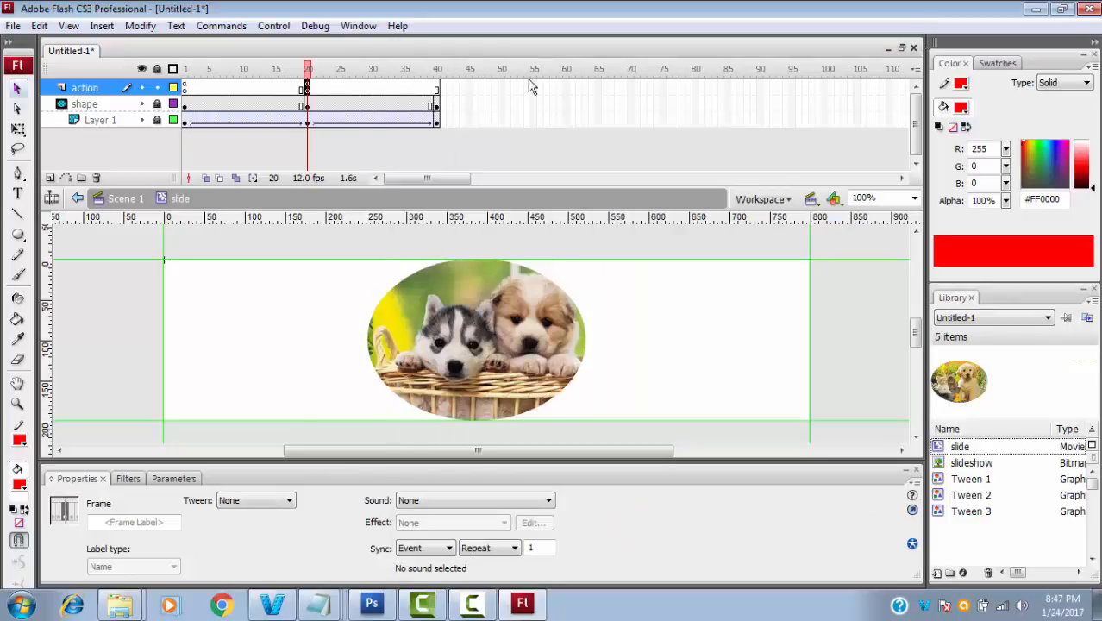
right_click(438, 95)
click(487, 493)
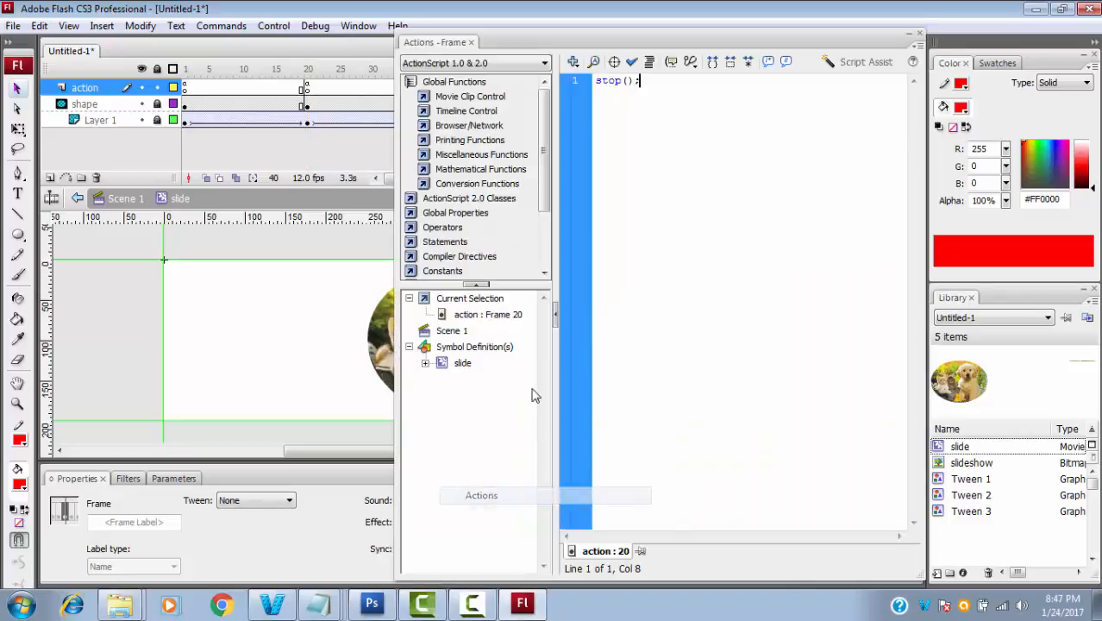
click(919, 35)
Step: Insert a keyframe at frame 40 of the action layer and give it the script stop();
right_click(439, 95)
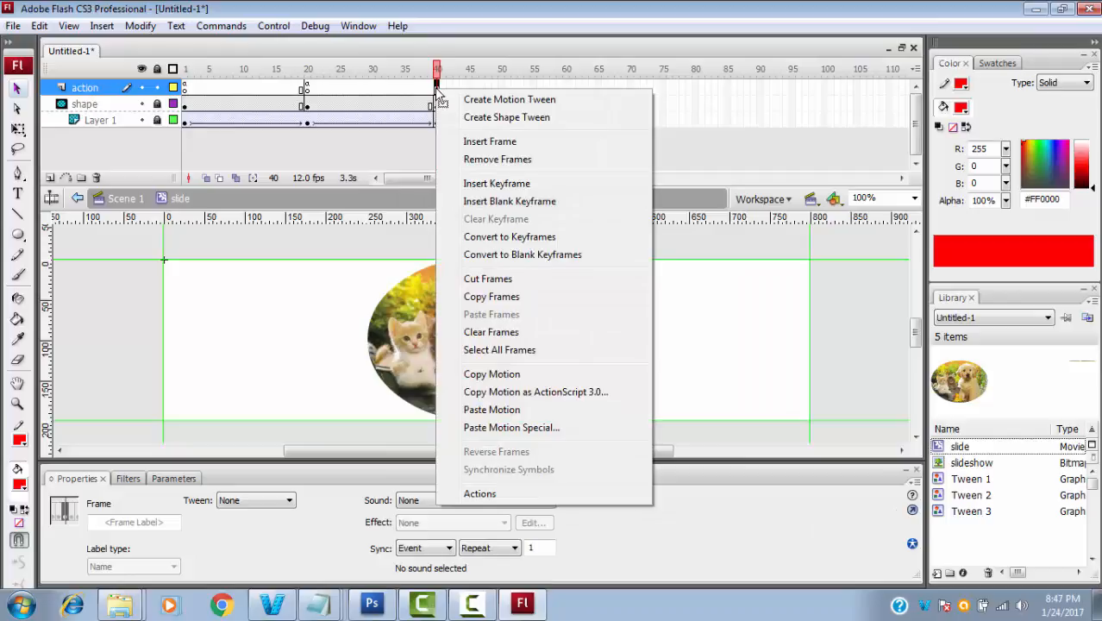
click(483, 184)
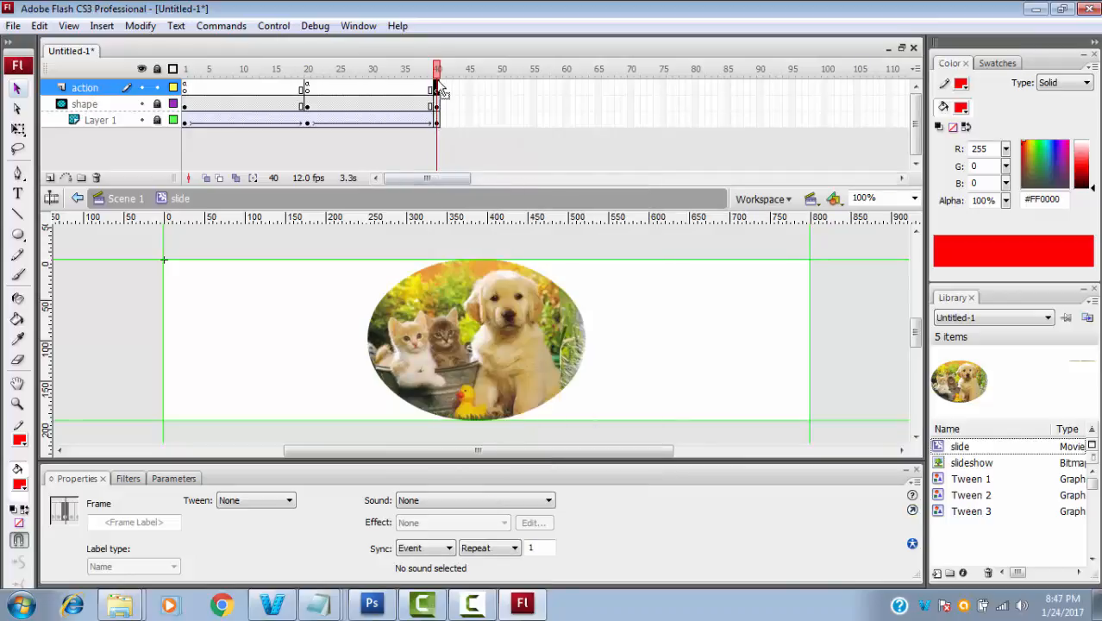
right_click(438, 89)
click(483, 484)
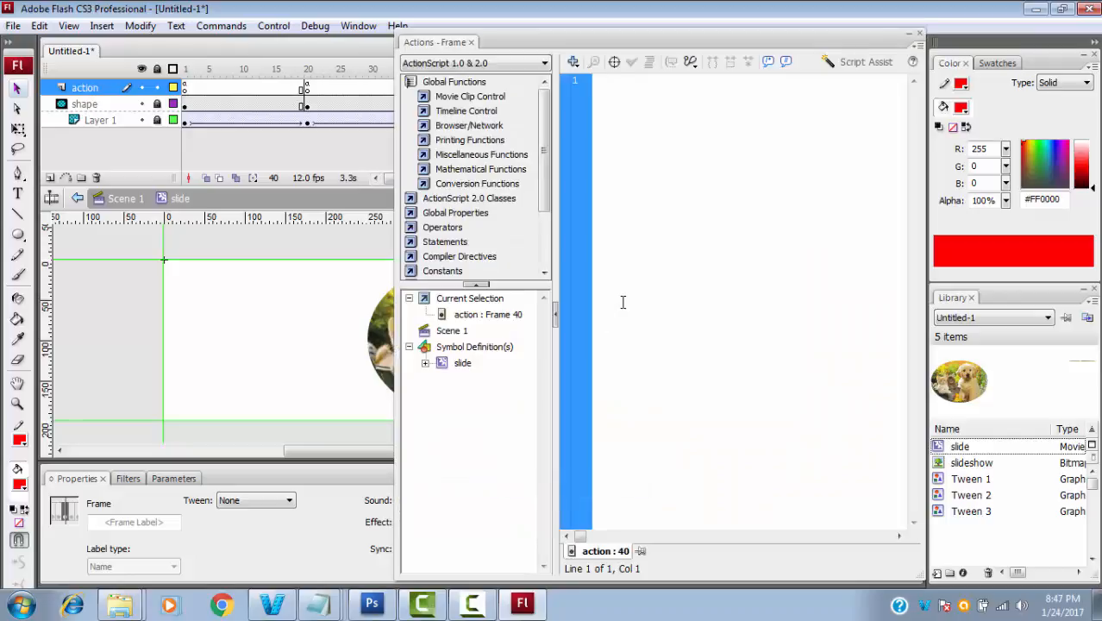
text(stop)
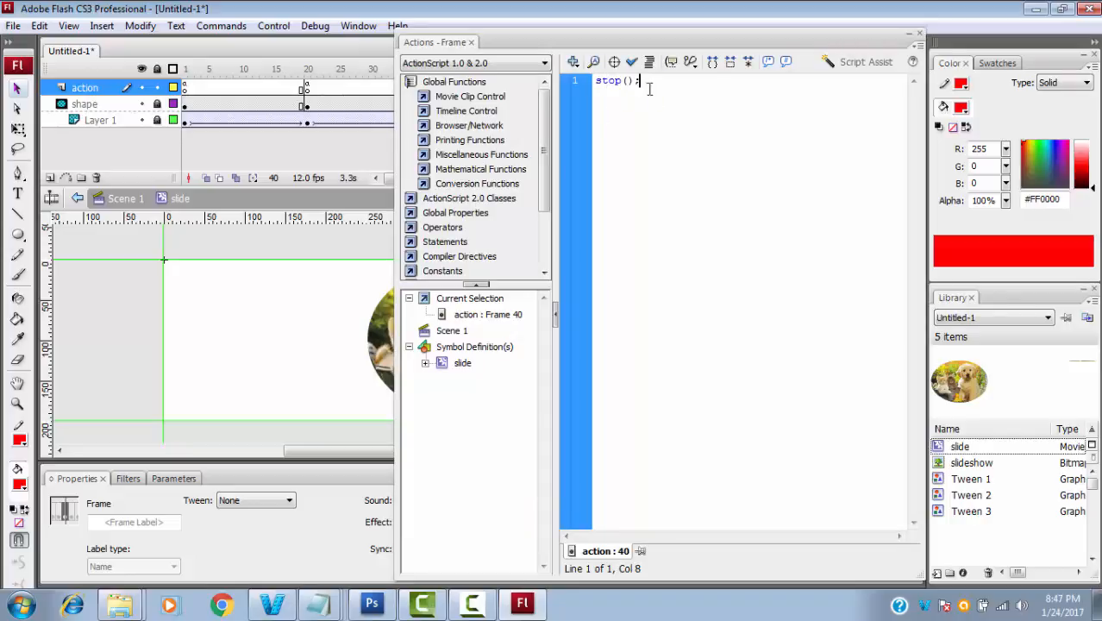
text(();)
click(919, 34)
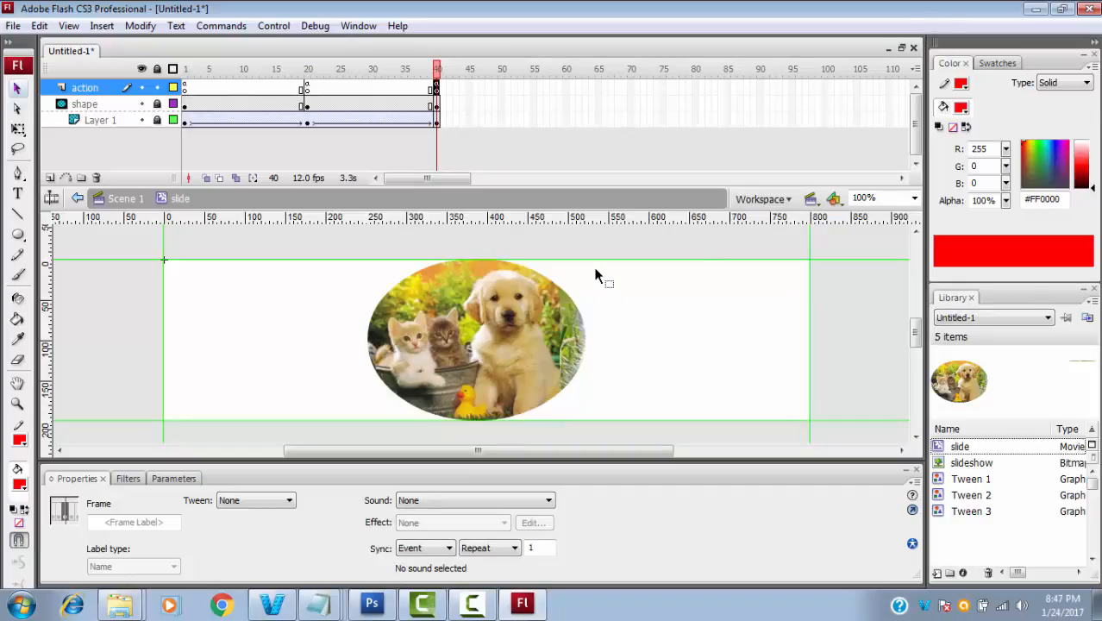
Step: Test the movie to check the stop actions, close the preview and return to frame 1 of the action layer
key(ctrl+Return)
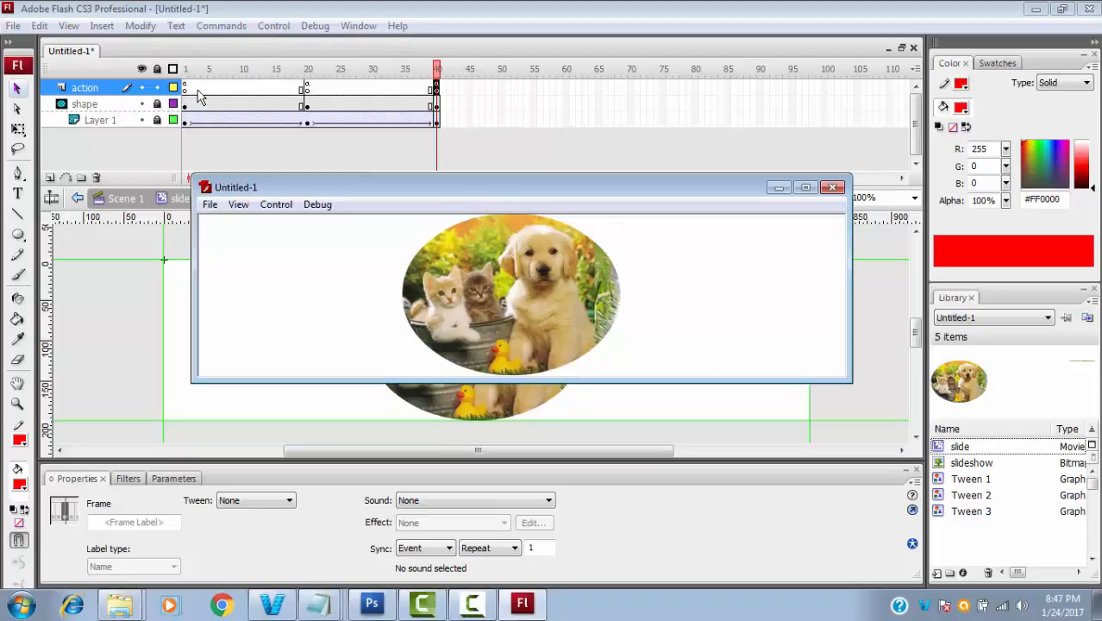
click(835, 189)
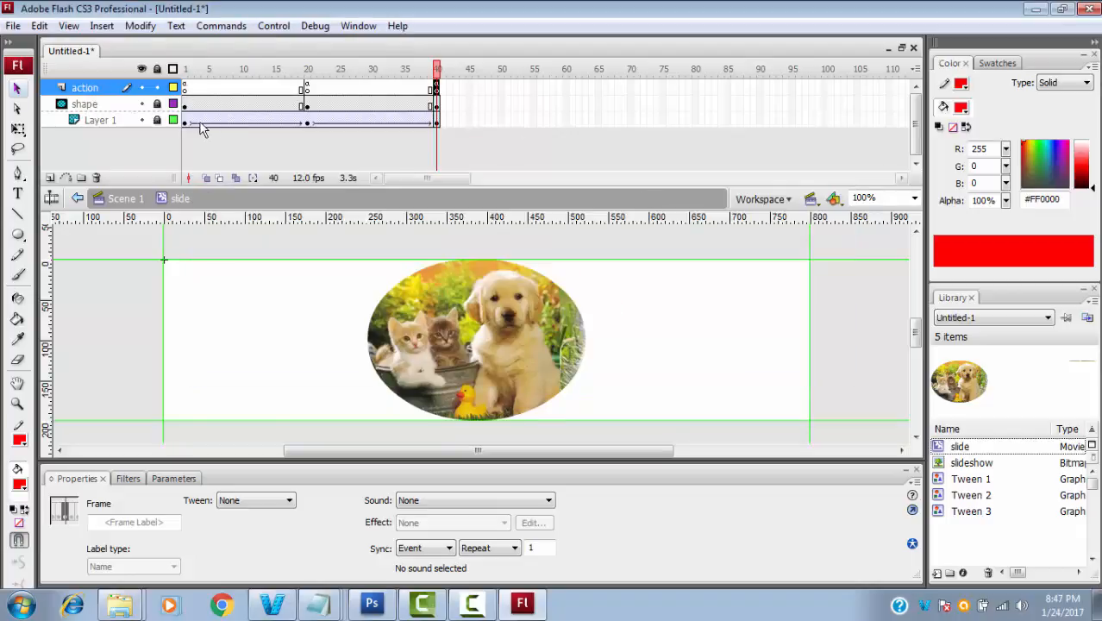
click(186, 88)
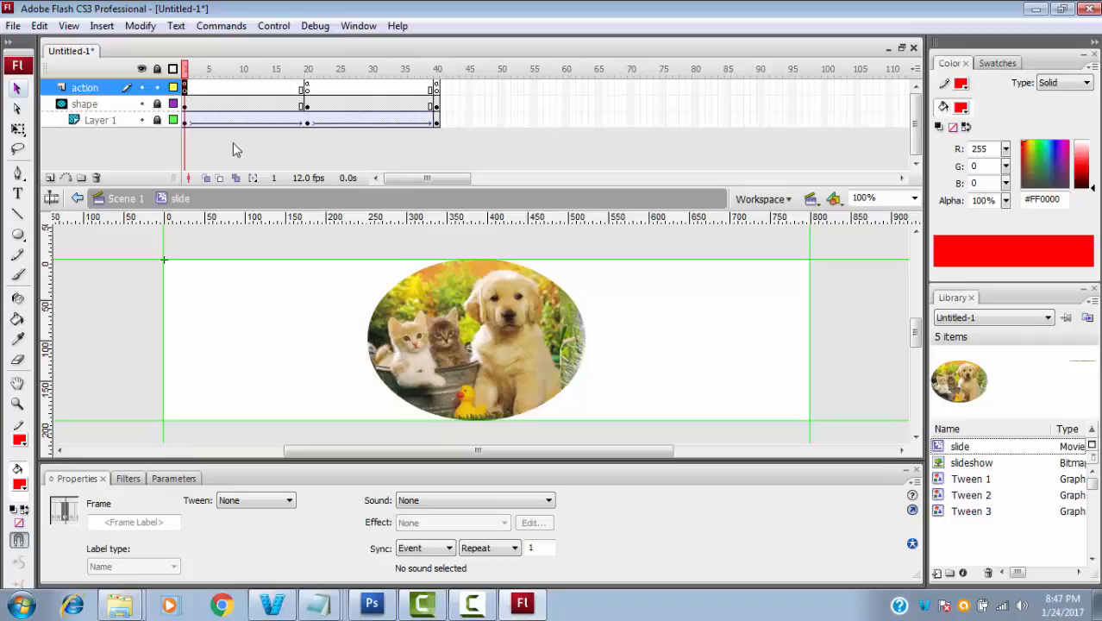
Step: In Scene 1, add a new layer above Layer 1 and label its frame 1 as round
click(130, 200)
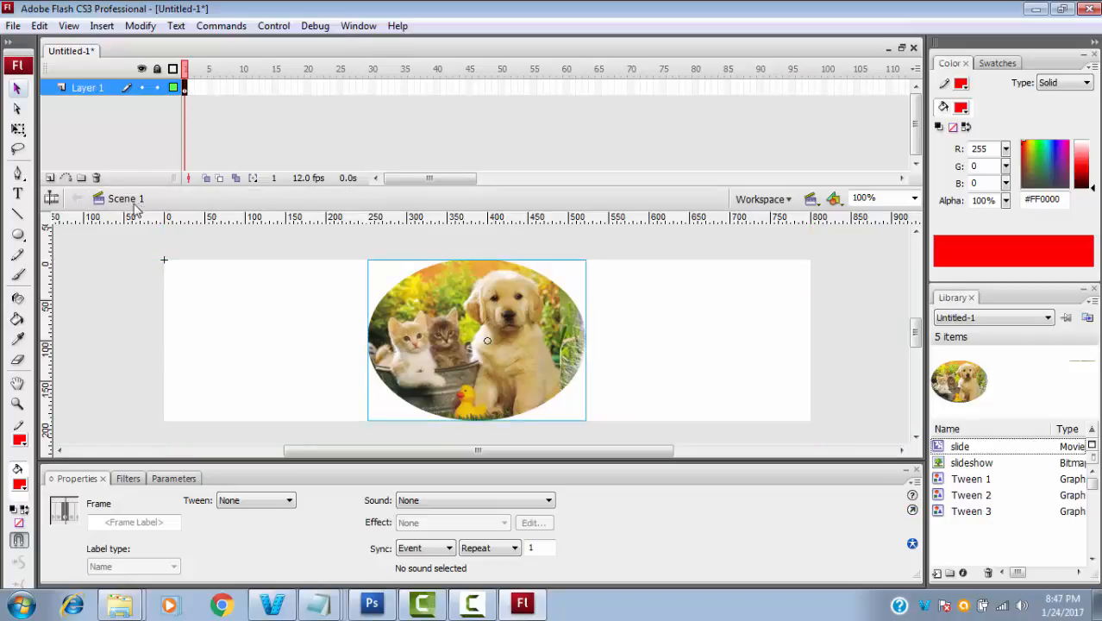
click(50, 178)
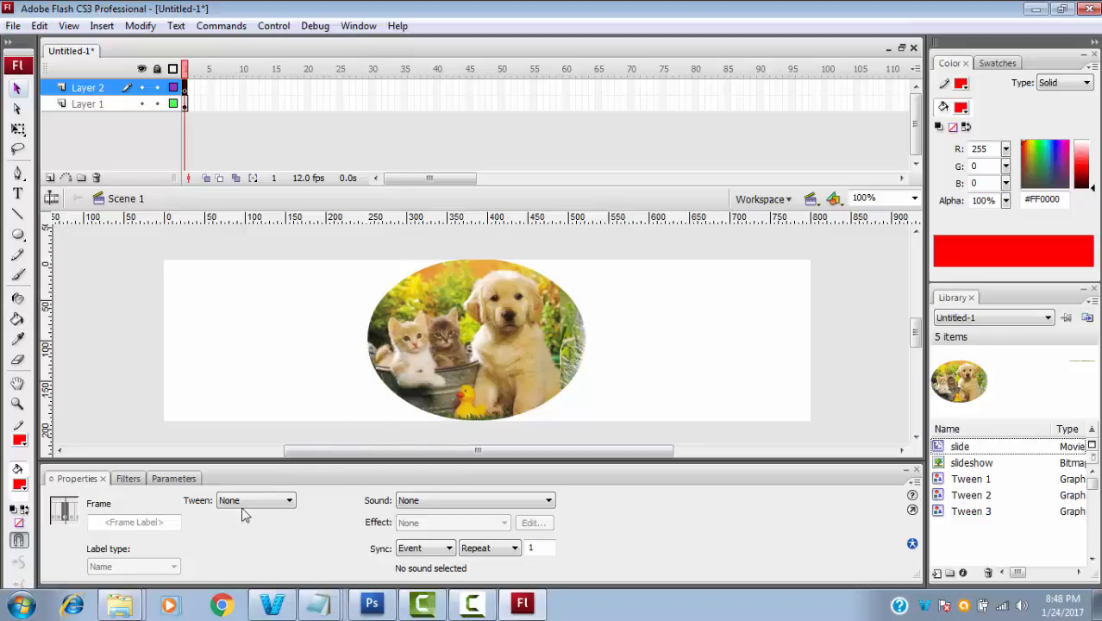
right_click(189, 92)
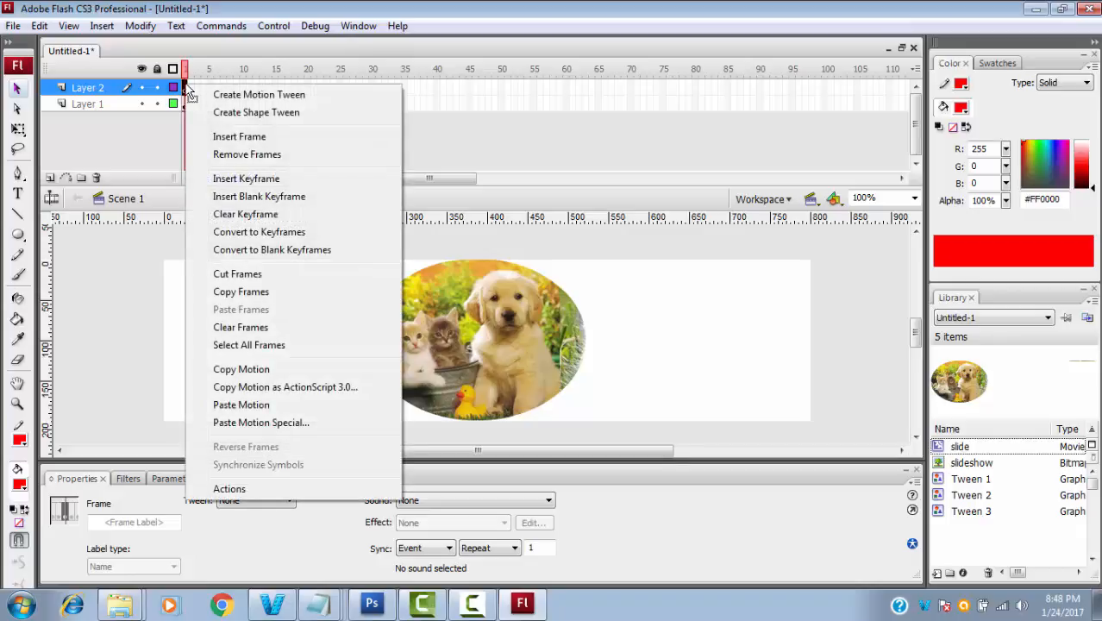
click(151, 523)
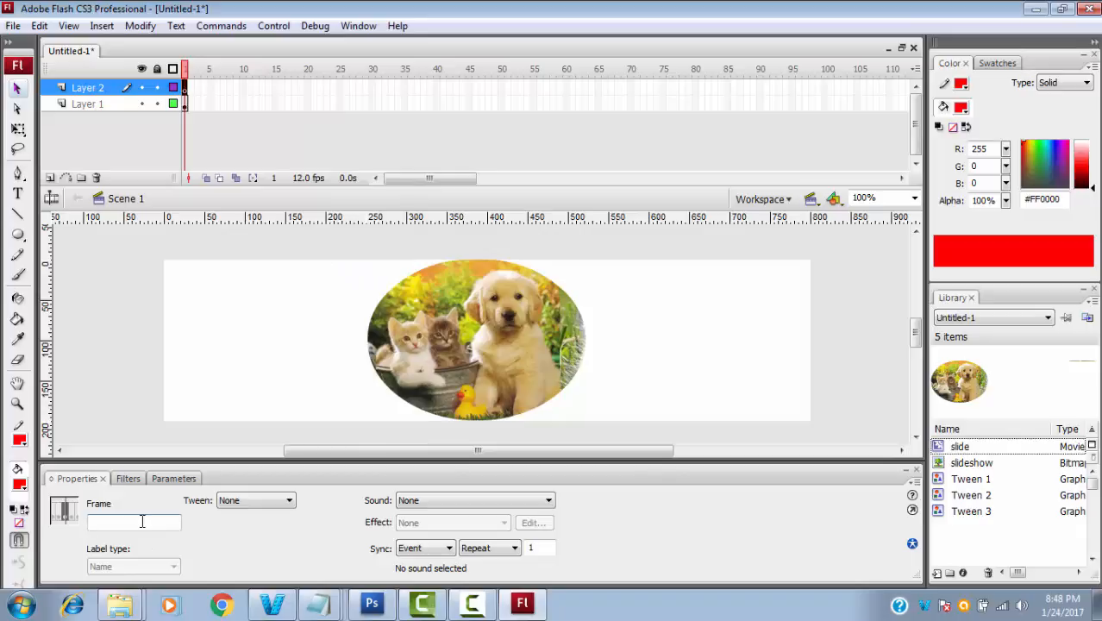
text(rou)
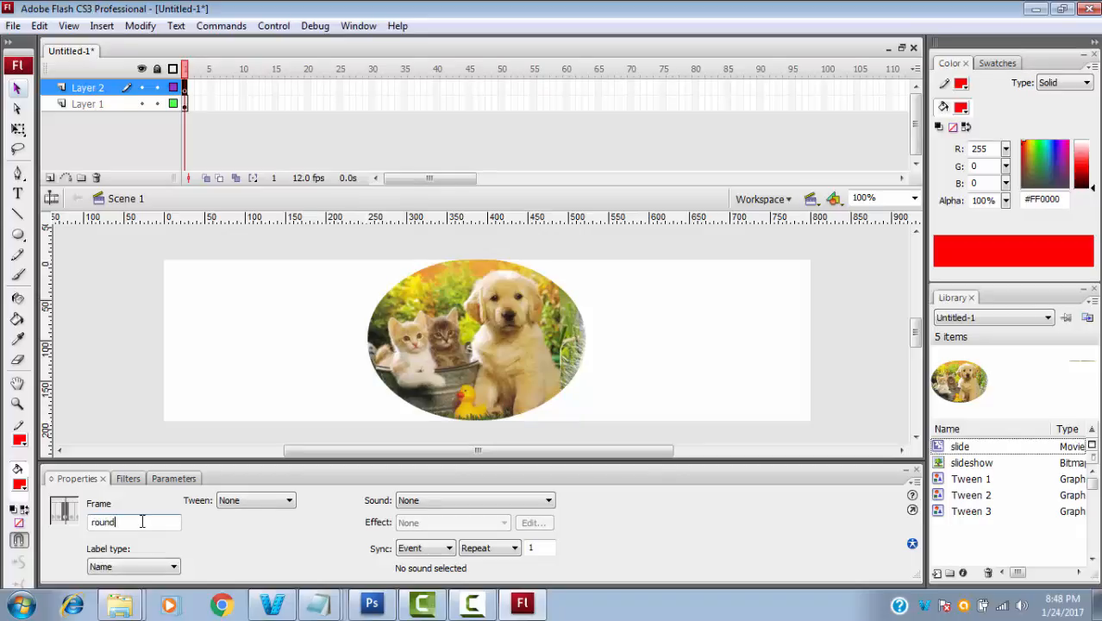
text(nd)
key(Return)
Step: Open the script of Layer 2's frame 1 and begin it with on(
right_click(186, 85)
click(233, 487)
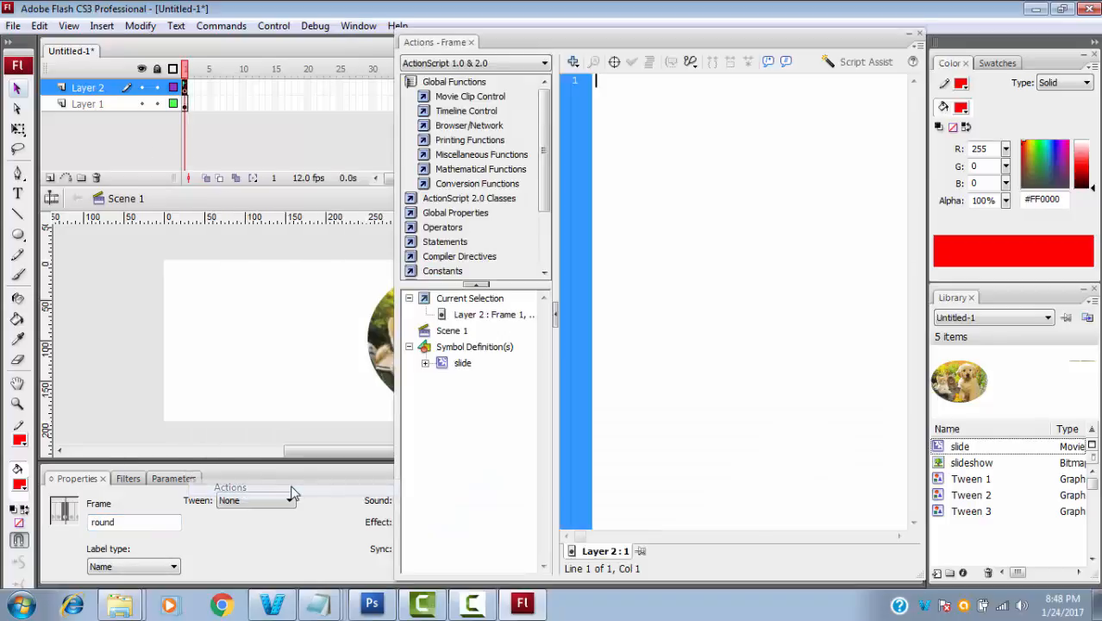
text(sn)
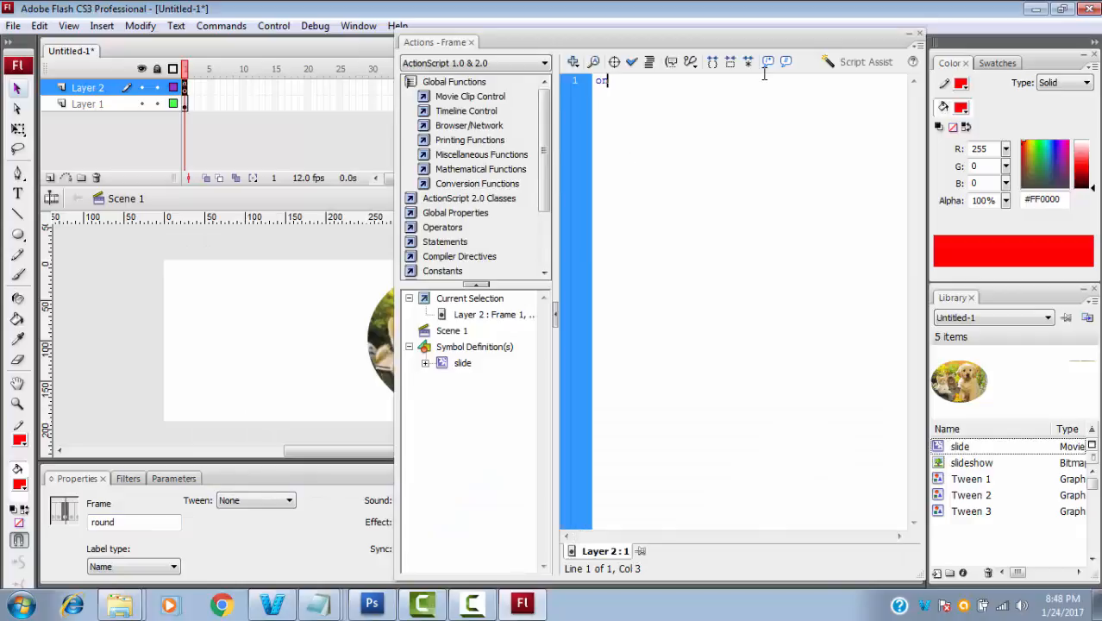
text(()
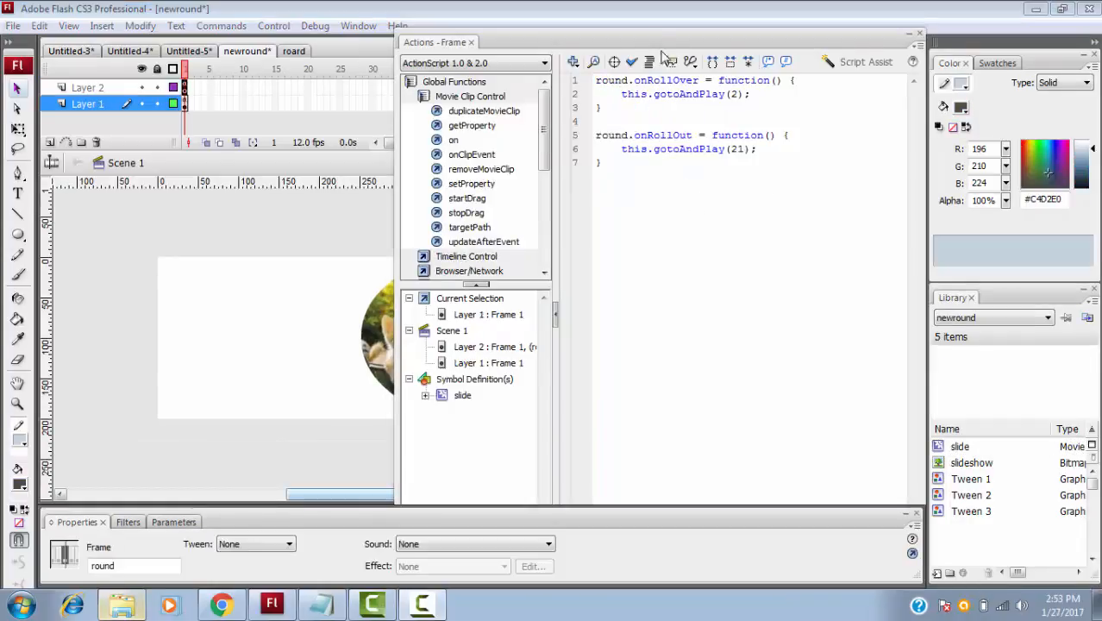
Step: Examine the round.onRollOver and round.onRollOut functions and their gotoAndPlay frame numbers in Layer 1's frame script
drag(635, 41, 681, 103)
double_click(642, 119)
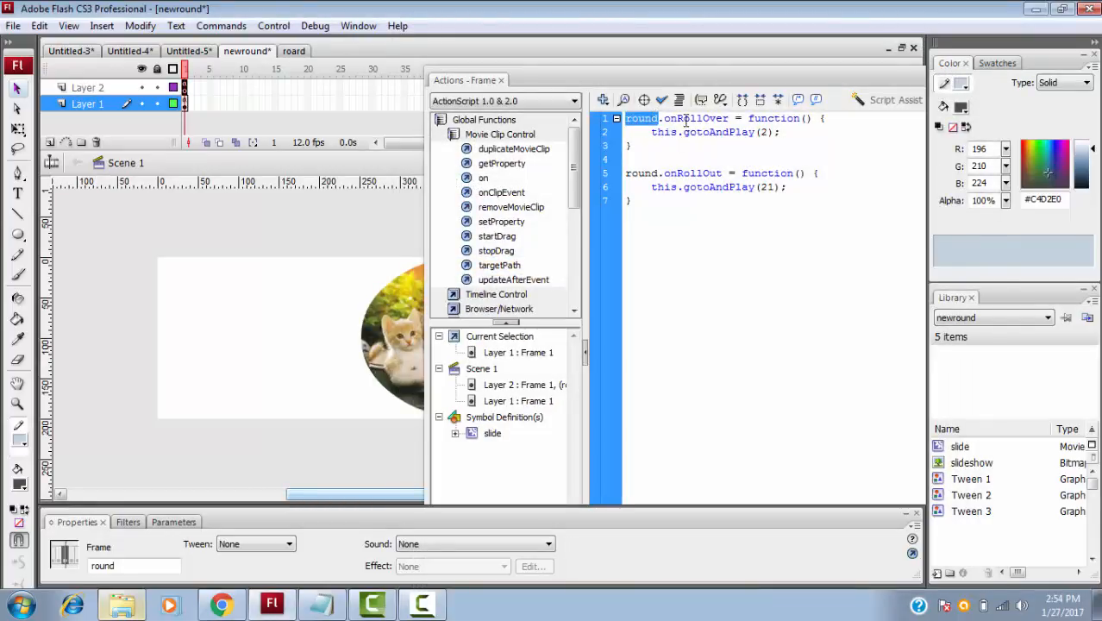
double_click(686, 121)
double_click(772, 119)
double_click(680, 134)
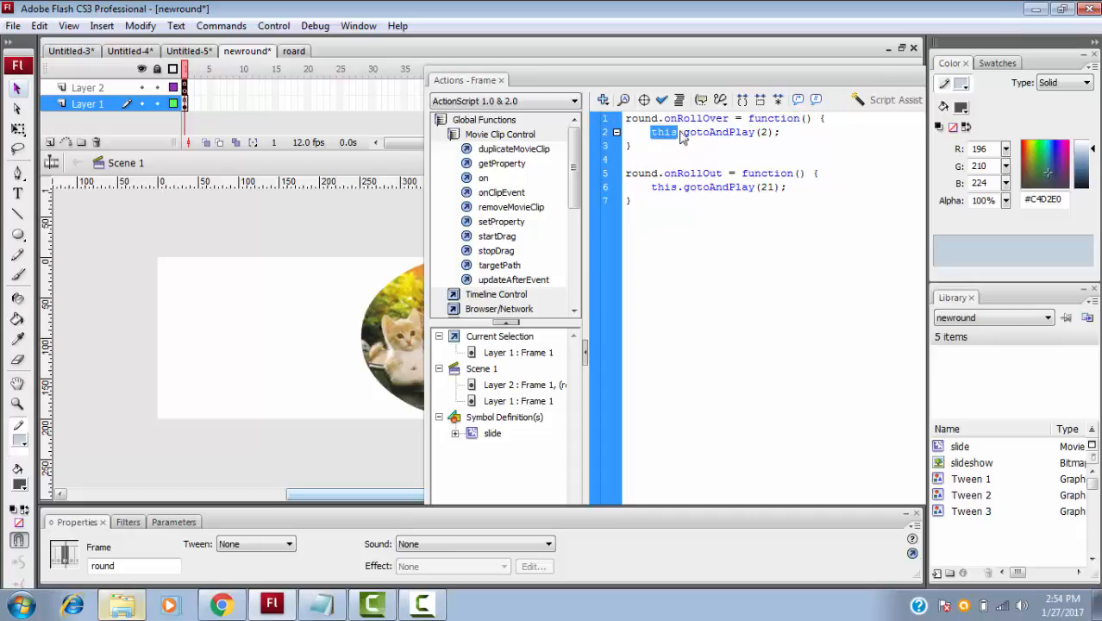
click(706, 131)
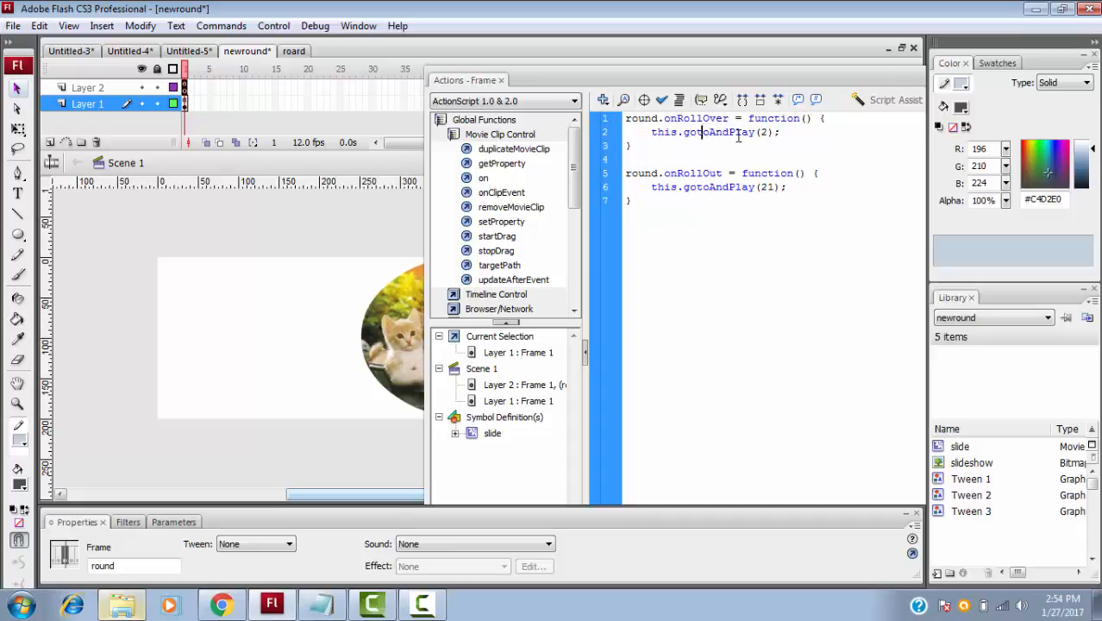
double_click(740, 133)
double_click(767, 131)
double_click(768, 187)
double_click(765, 189)
click(919, 53)
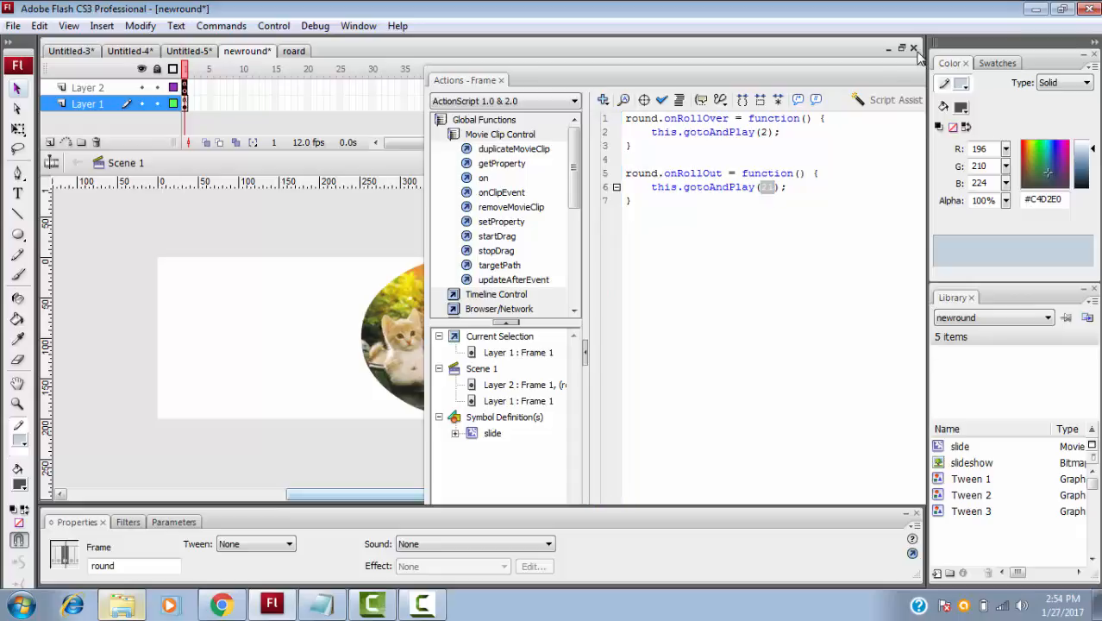
click(914, 48)
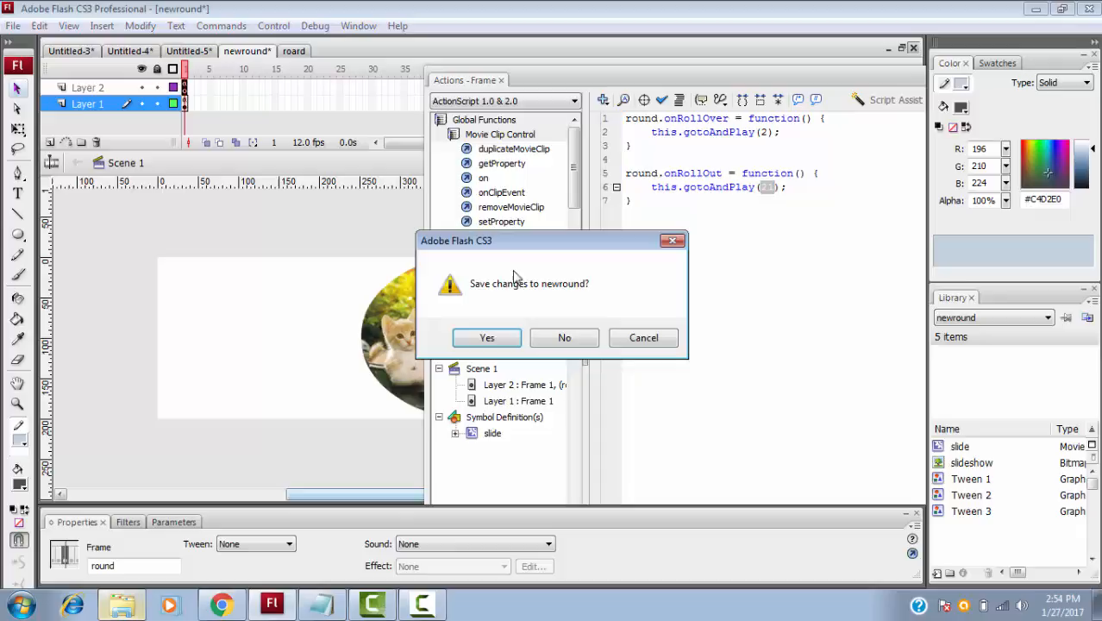
click(643, 337)
Step: Close the script window, open the slide symbol from the stage and examine its timeline at frames 1 and 2
drag(824, 80, 651, 80)
click(777, 76)
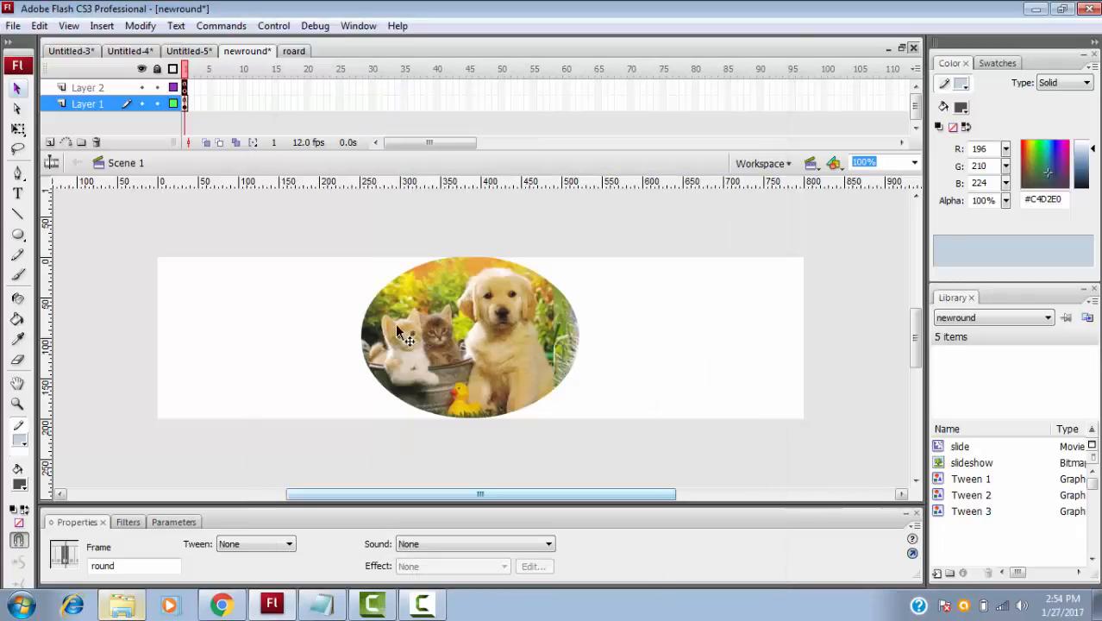
click(449, 338)
double_click(448, 338)
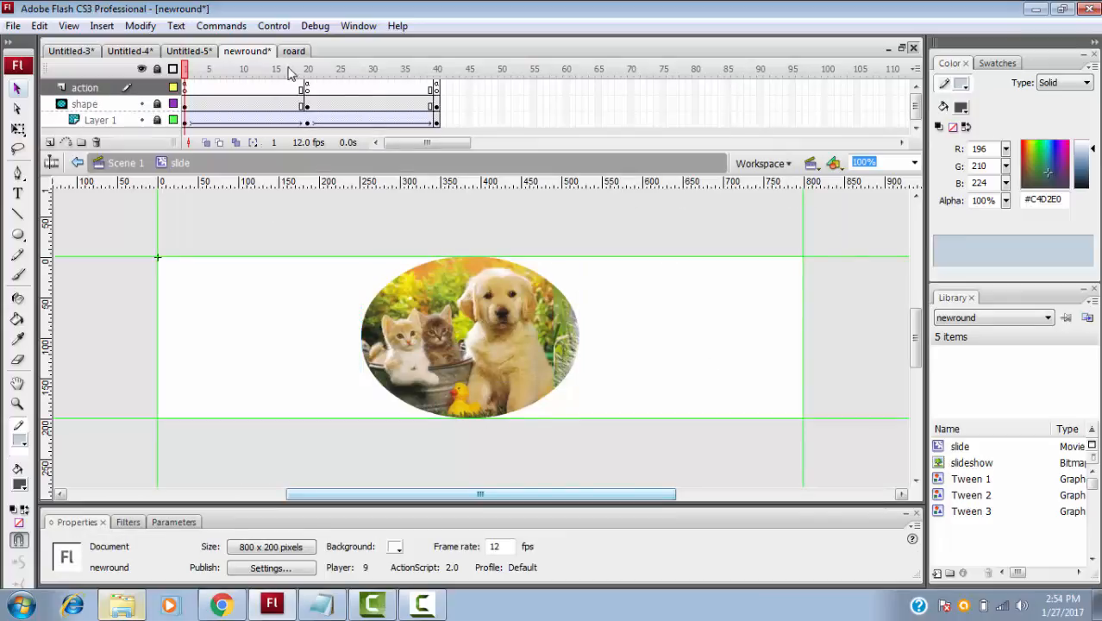
click(187, 91)
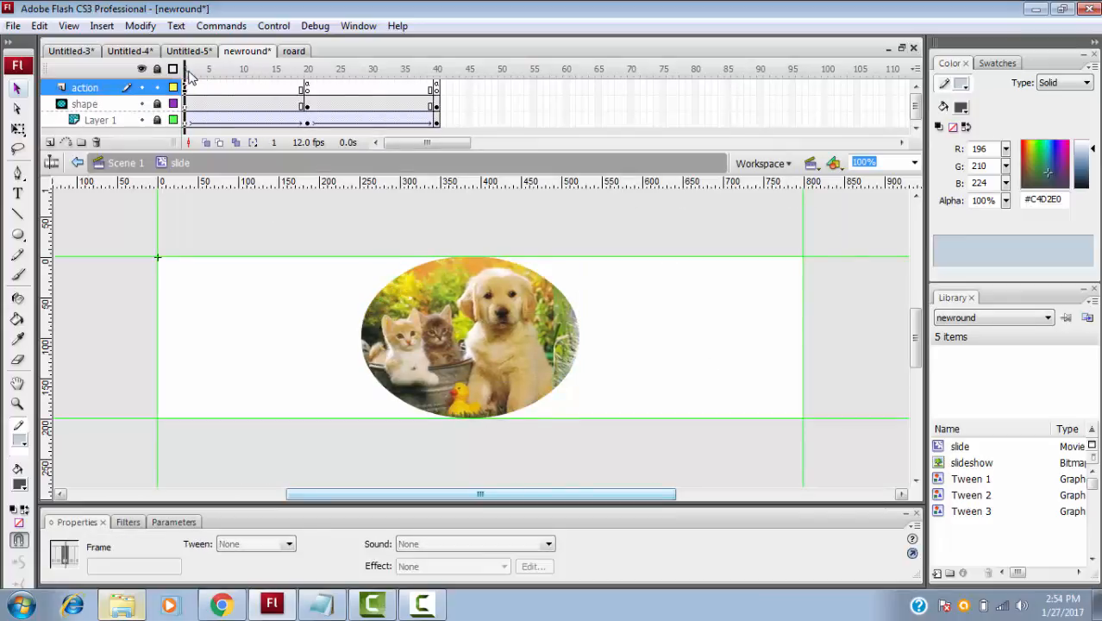
click(190, 71)
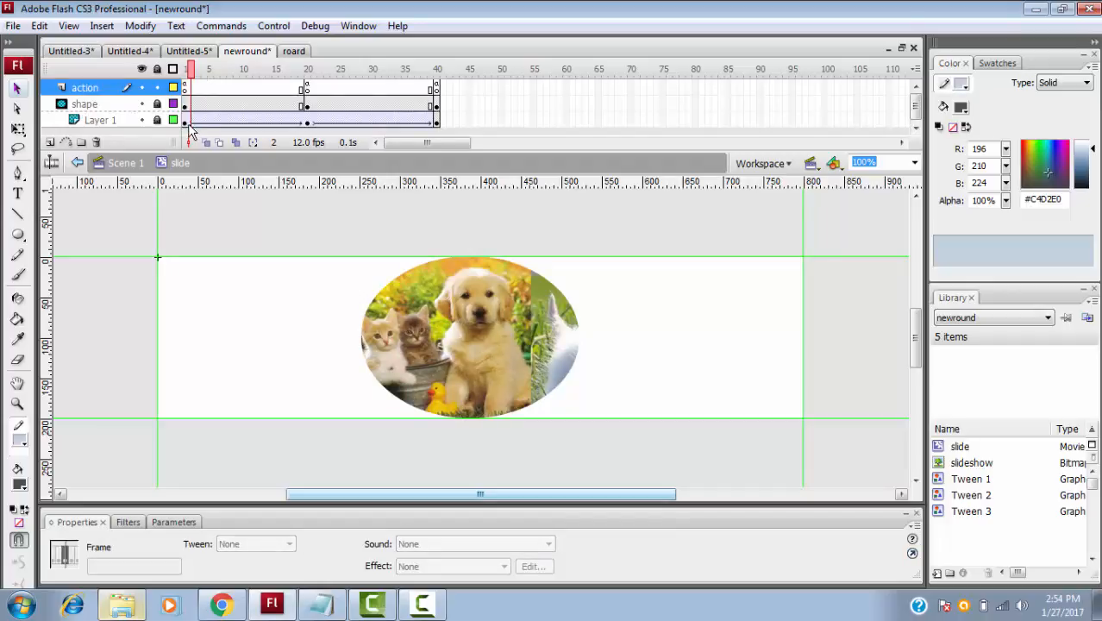
drag(203, 71, 192, 102)
Step: Return to Scene 1, review the rollover and rollout target frames in Layer 2's frame 1 script, and close it
click(126, 163)
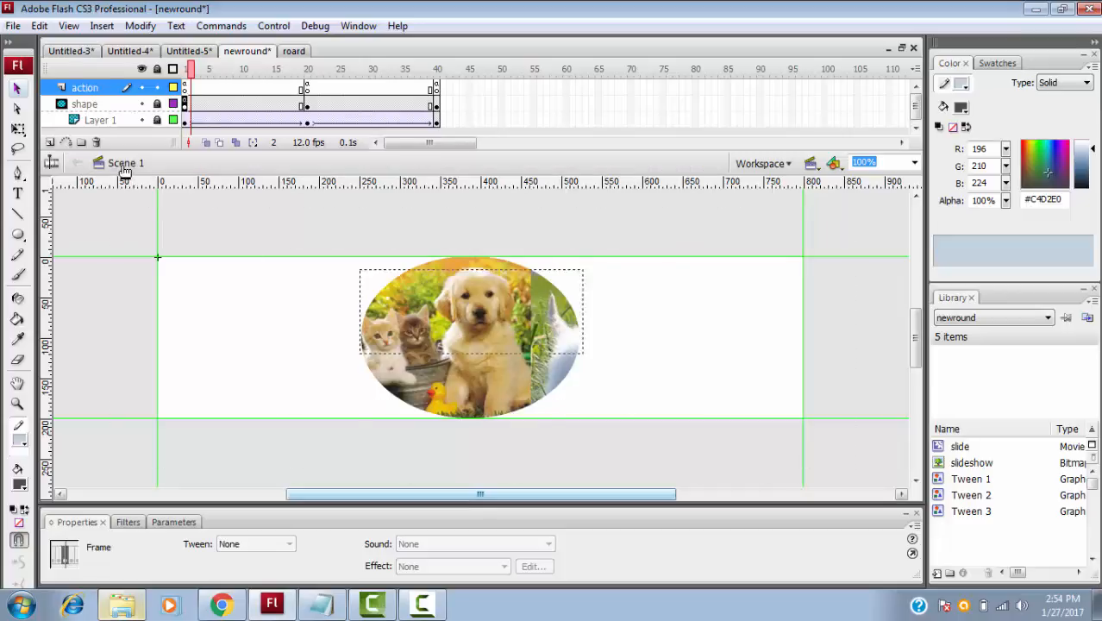
click(186, 87)
right_click(186, 87)
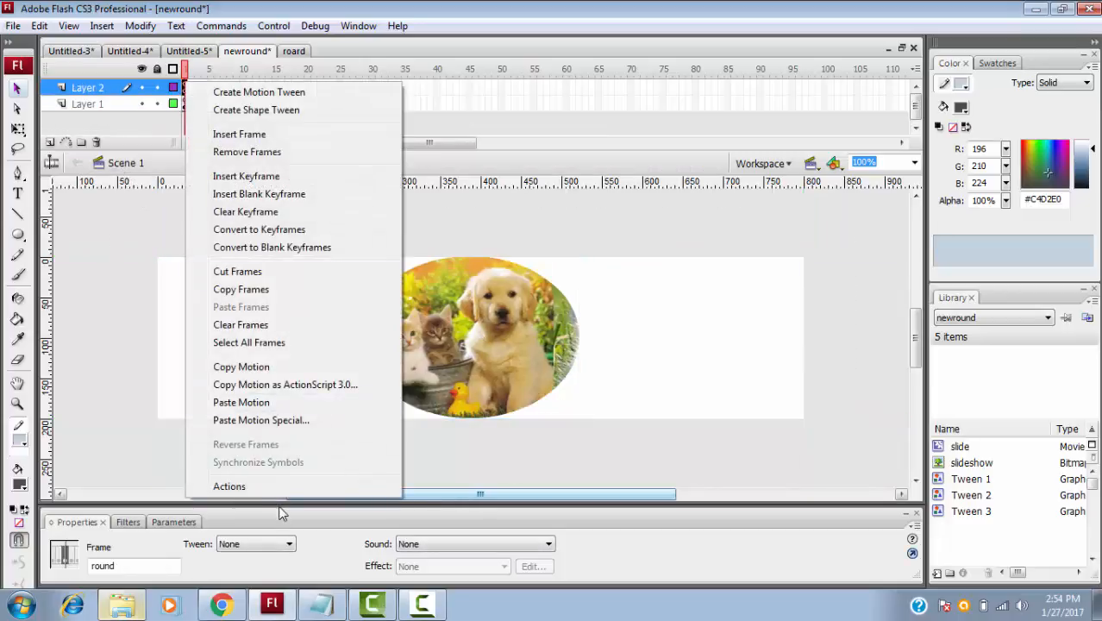
click(265, 488)
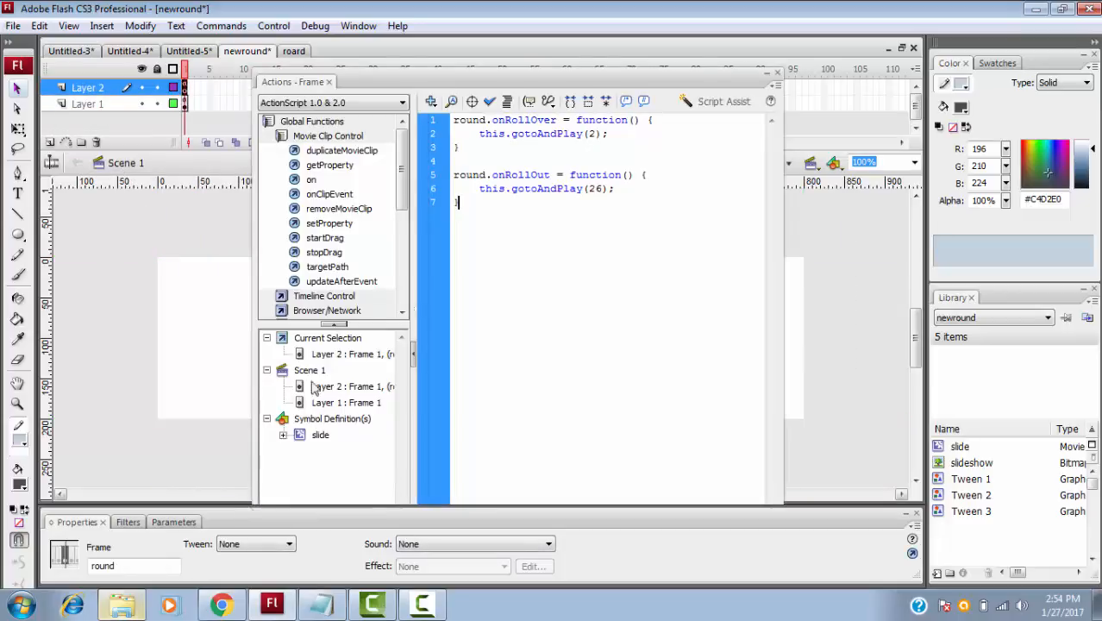
double_click(542, 120)
double_click(592, 134)
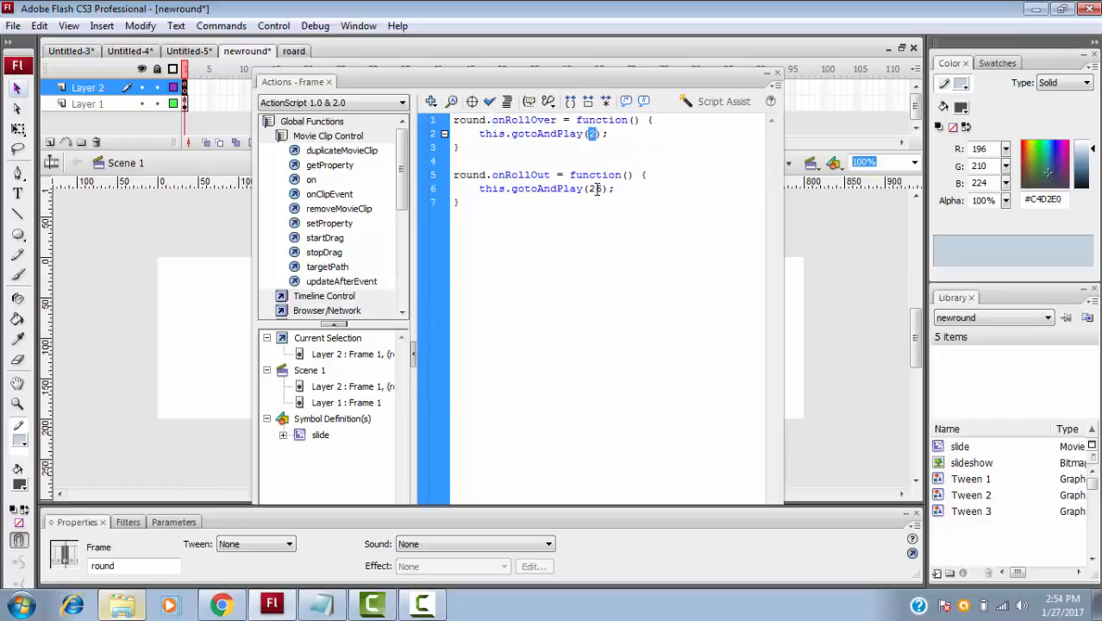
drag(589, 190, 603, 193)
click(778, 74)
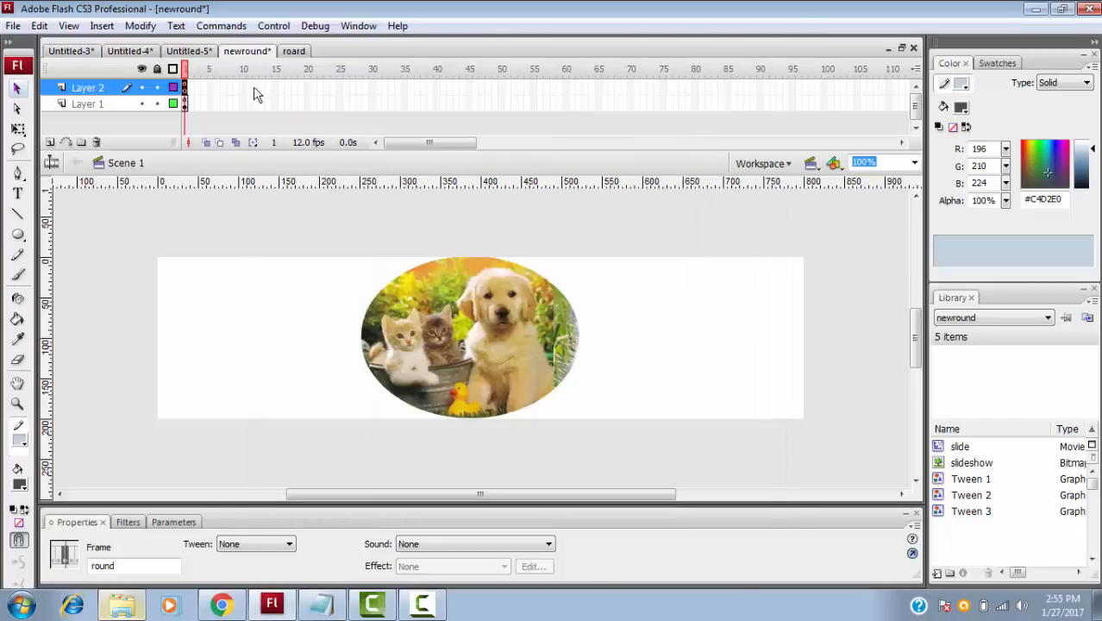
Step: Open the slide symbol from the stage, scrub its timeline from frame 1 to frame 21 and return to Scene 1
double_click(445, 335)
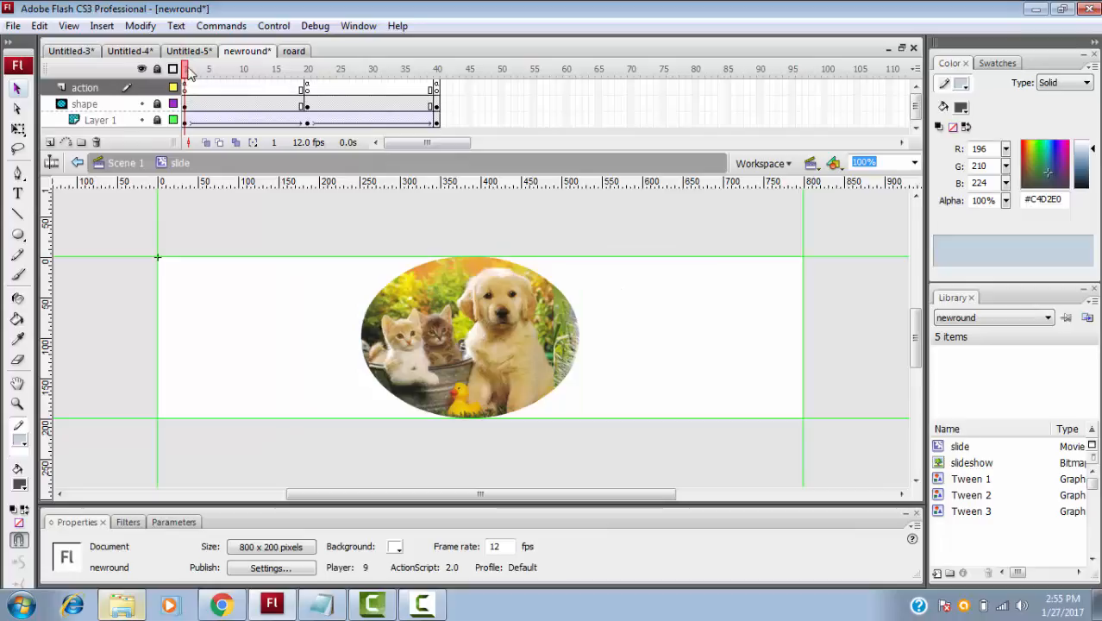
drag(190, 72, 316, 105)
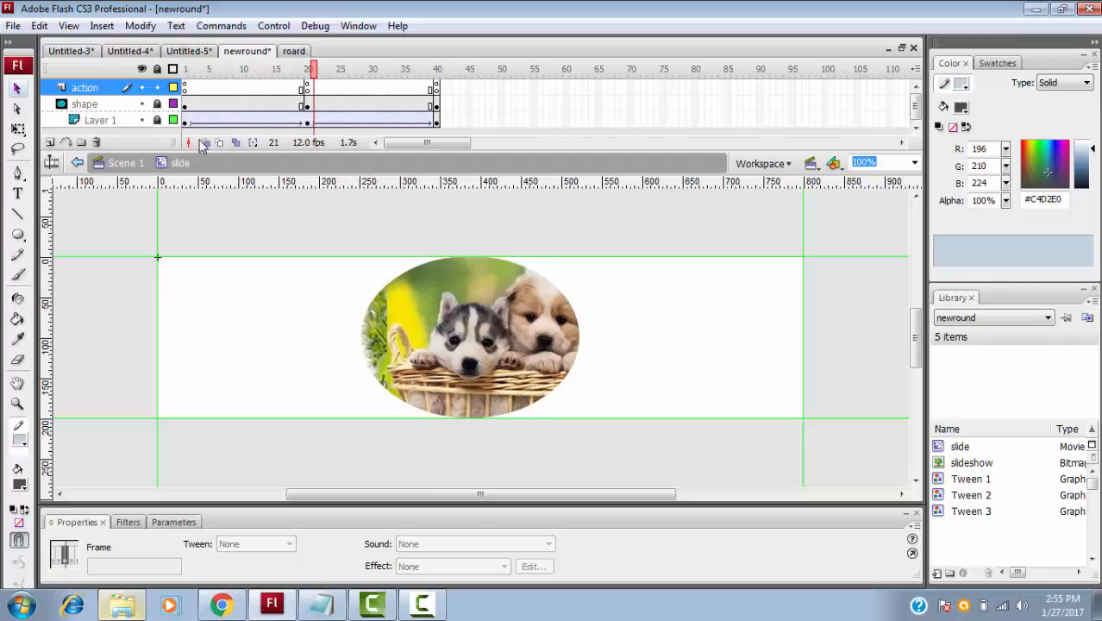
click(126, 162)
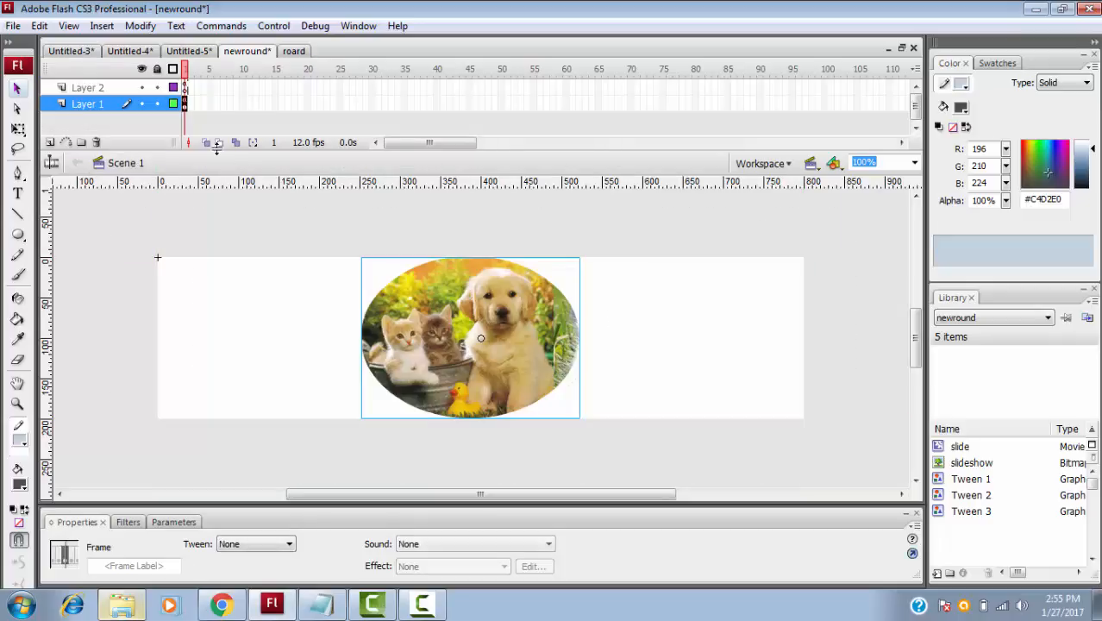
Step: Open the script of Layer 2's frame 1, check the rollout function's gotoAndPlay frame number and close the script
right_click(183, 88)
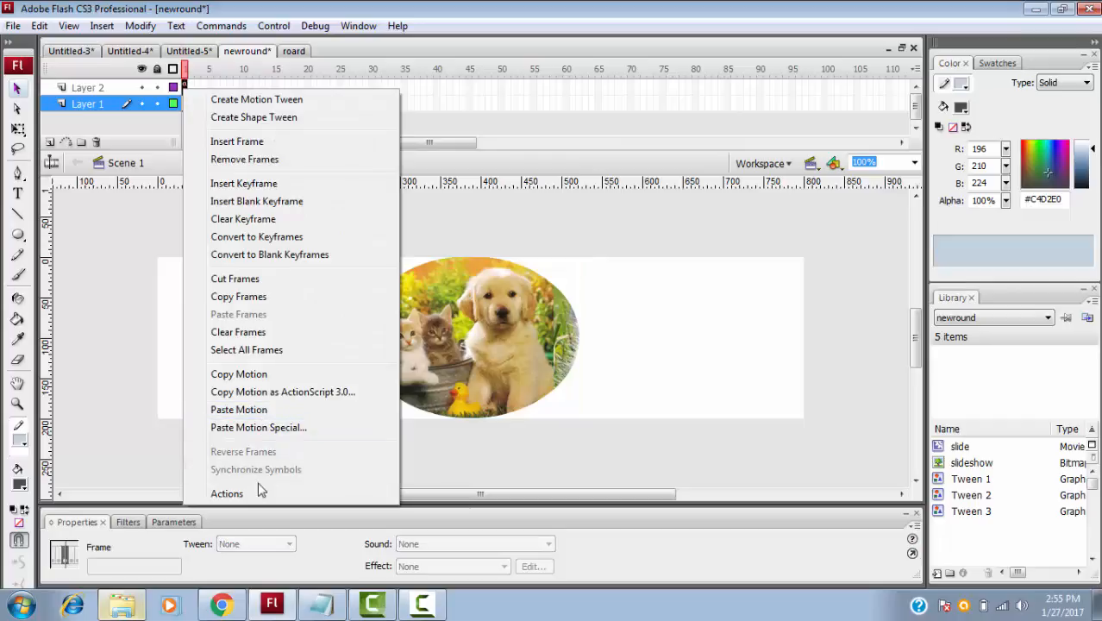
click(229, 493)
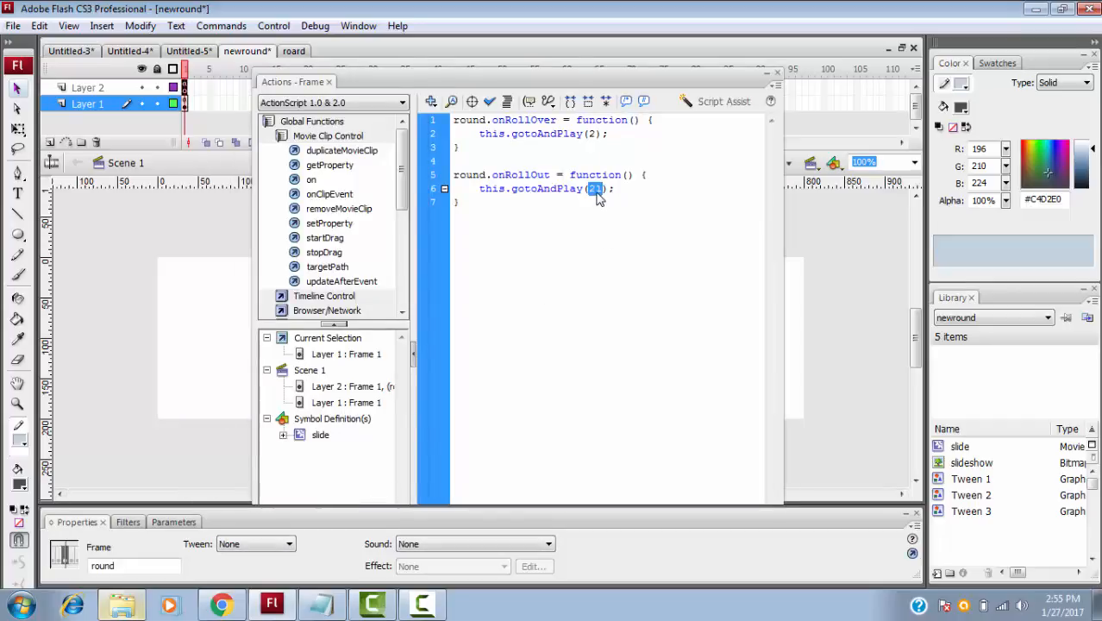
click(777, 74)
Step: Compare the roard document with newround, and check the instance name of newround's slide movie clip on the stage
click(293, 51)
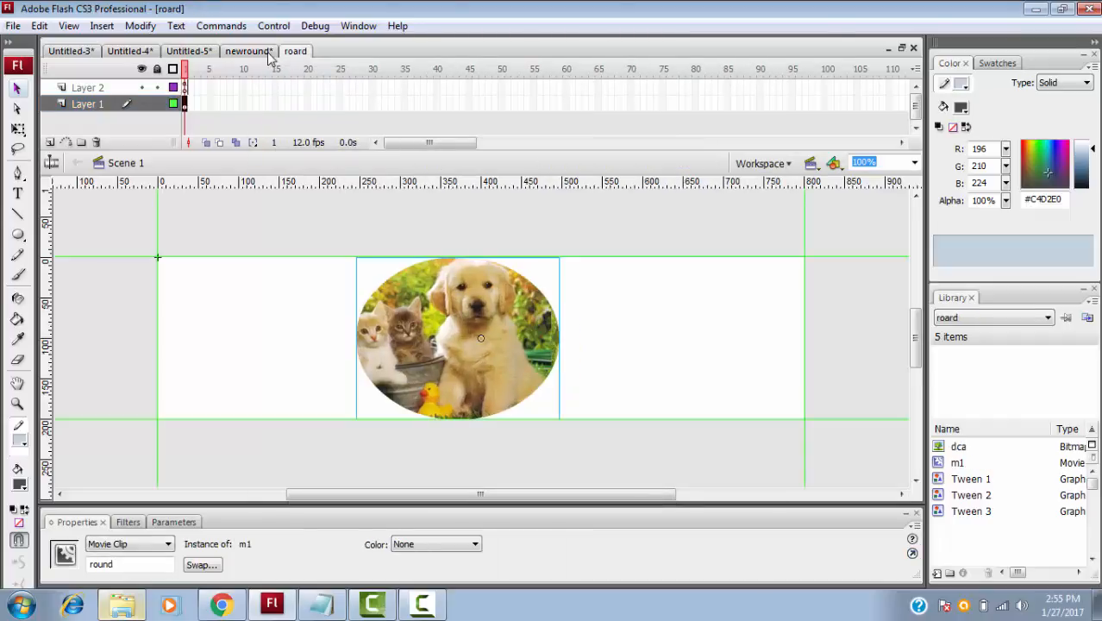
click(270, 53)
click(293, 50)
click(250, 51)
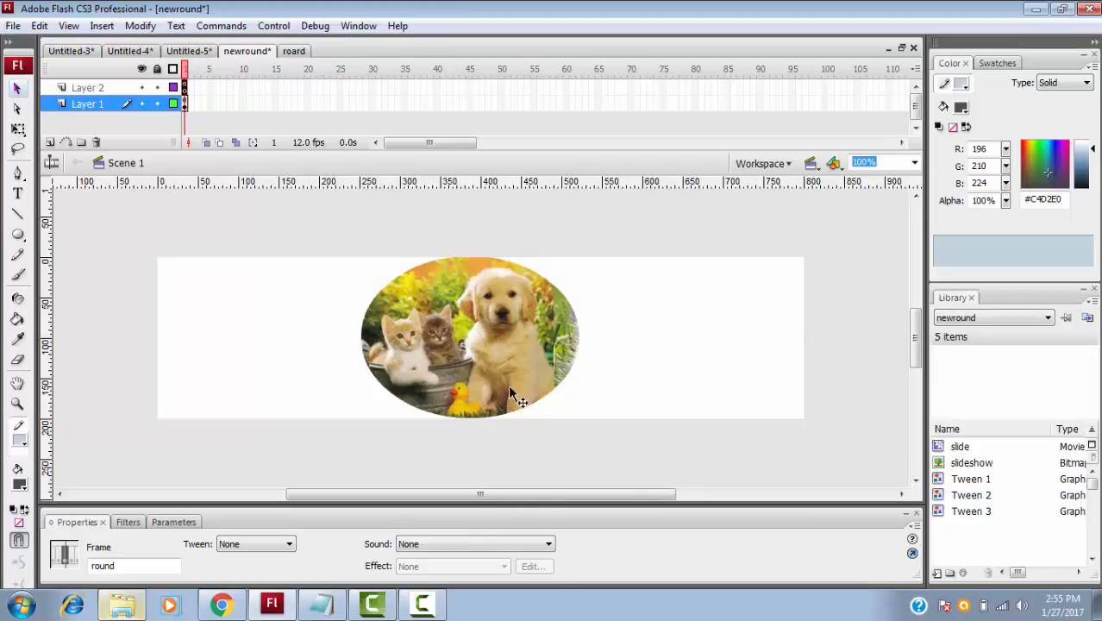
click(518, 338)
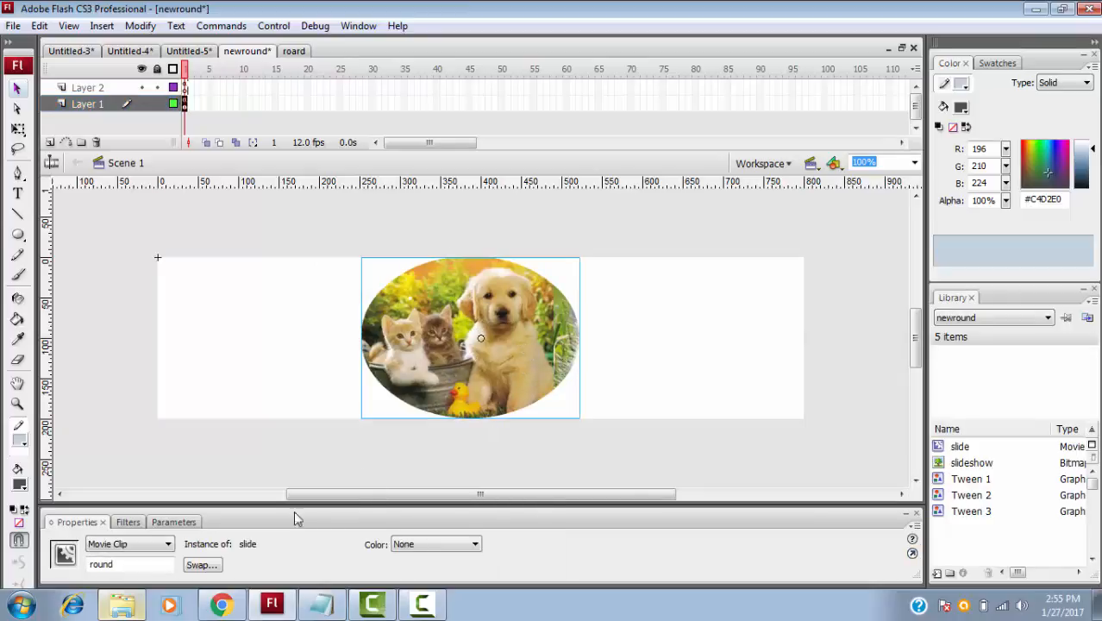
double_click(119, 565)
Step: Reopen Layer 2's frame 1 script, check the instance name in its rollover line and move the script window to uncover the banner
right_click(185, 87)
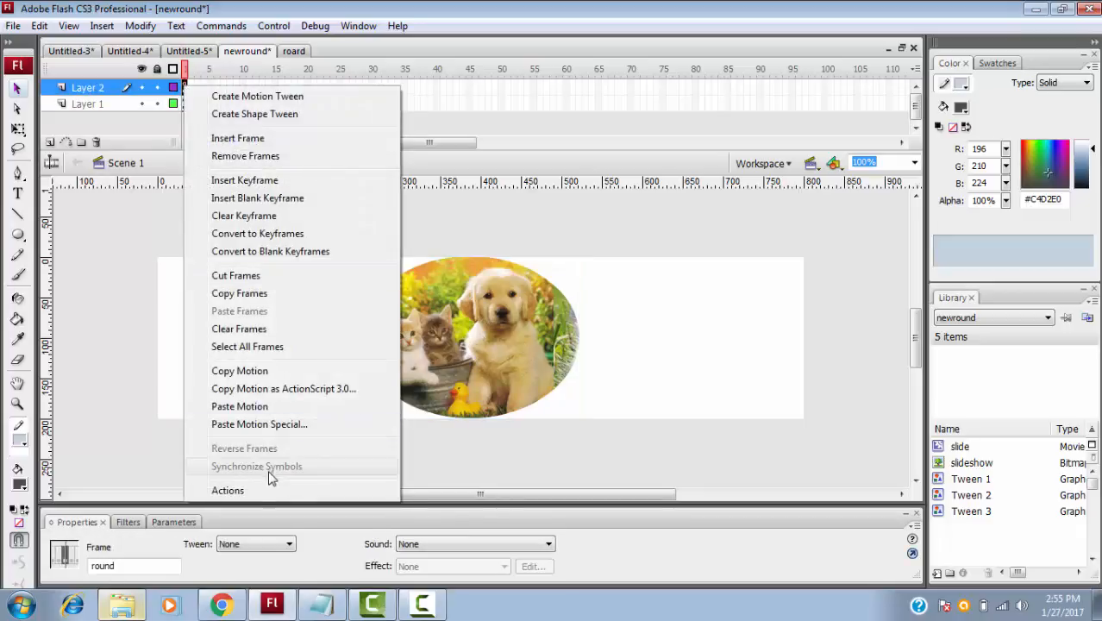
click(237, 491)
double_click(479, 121)
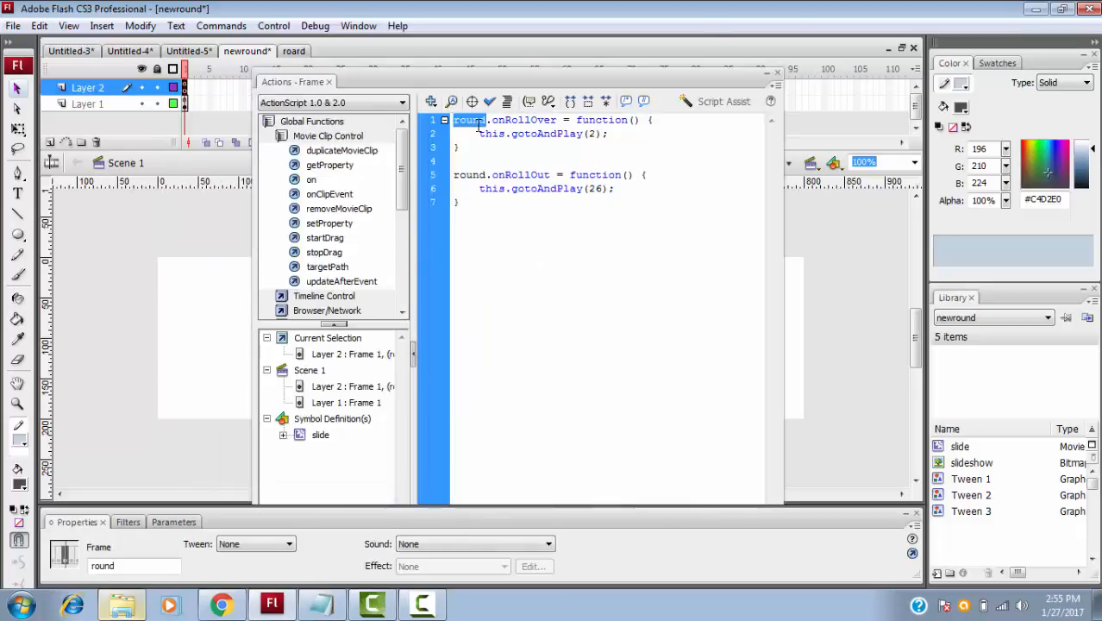
drag(487, 83, 756, 121)
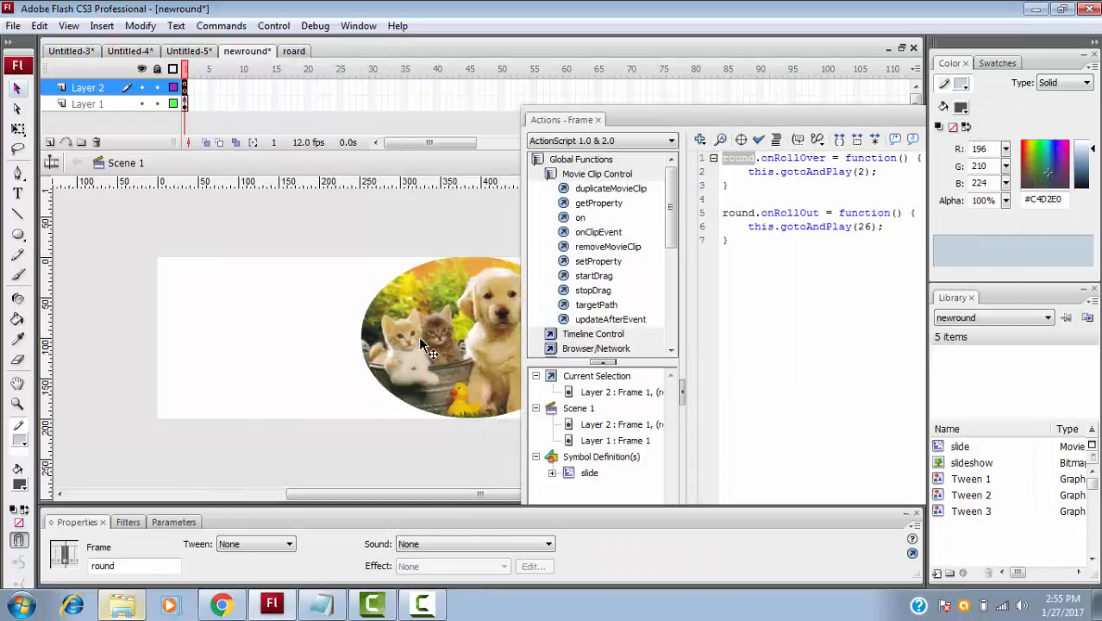
Step: Examine the onRollOver and onRollOut handlers with their gotoAndPlay frame numbers, and close the script window
double_click(799, 159)
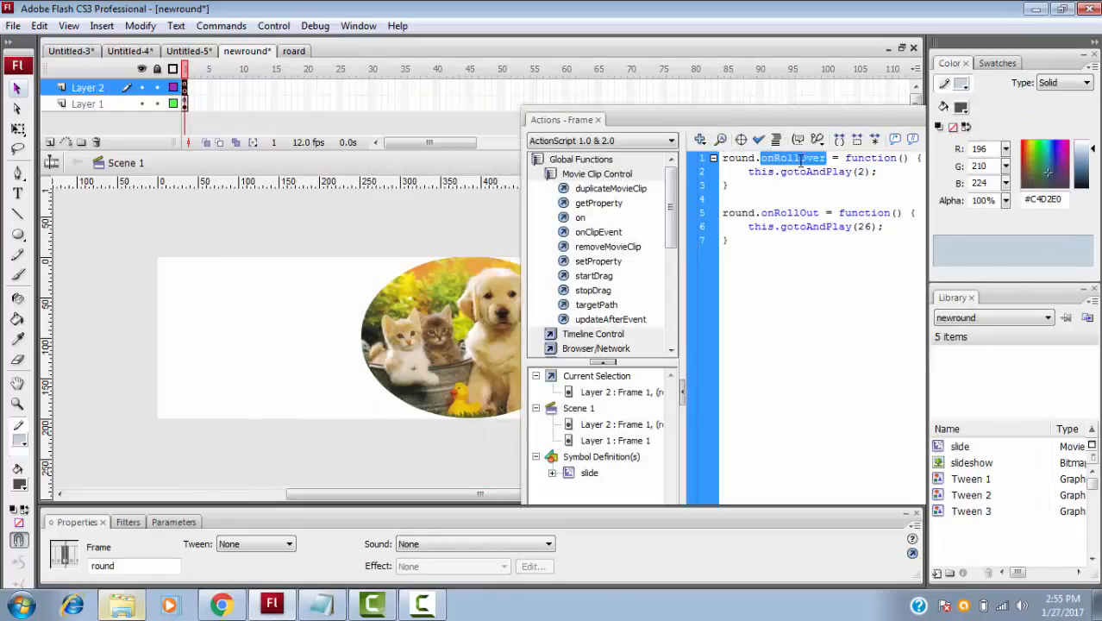
double_click(809, 173)
click(858, 172)
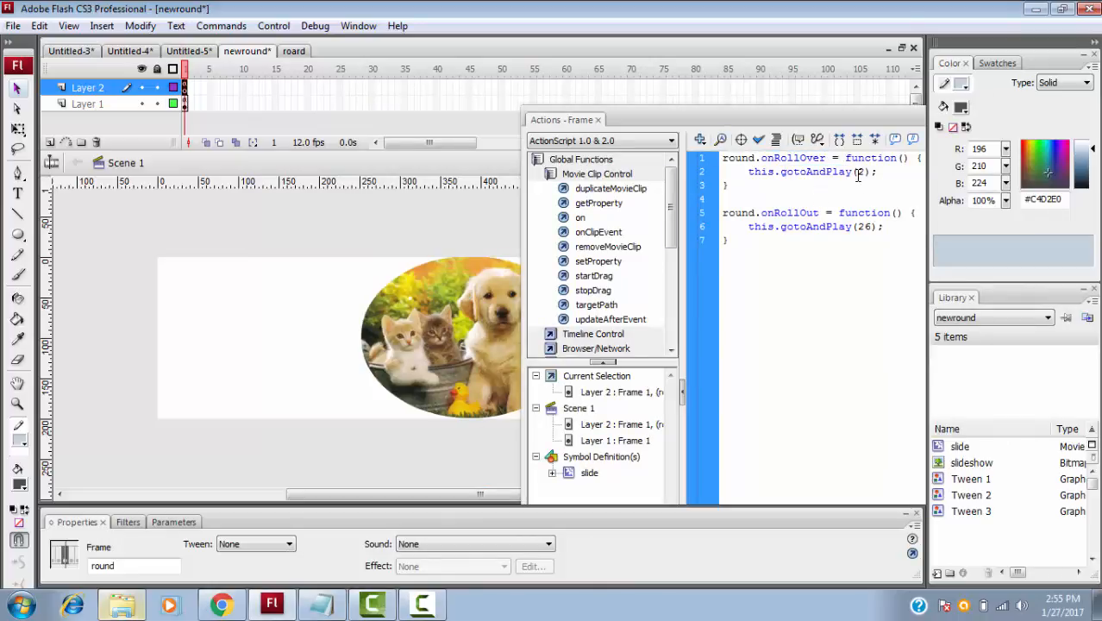
double_click(859, 172)
click(824, 226)
double_click(862, 227)
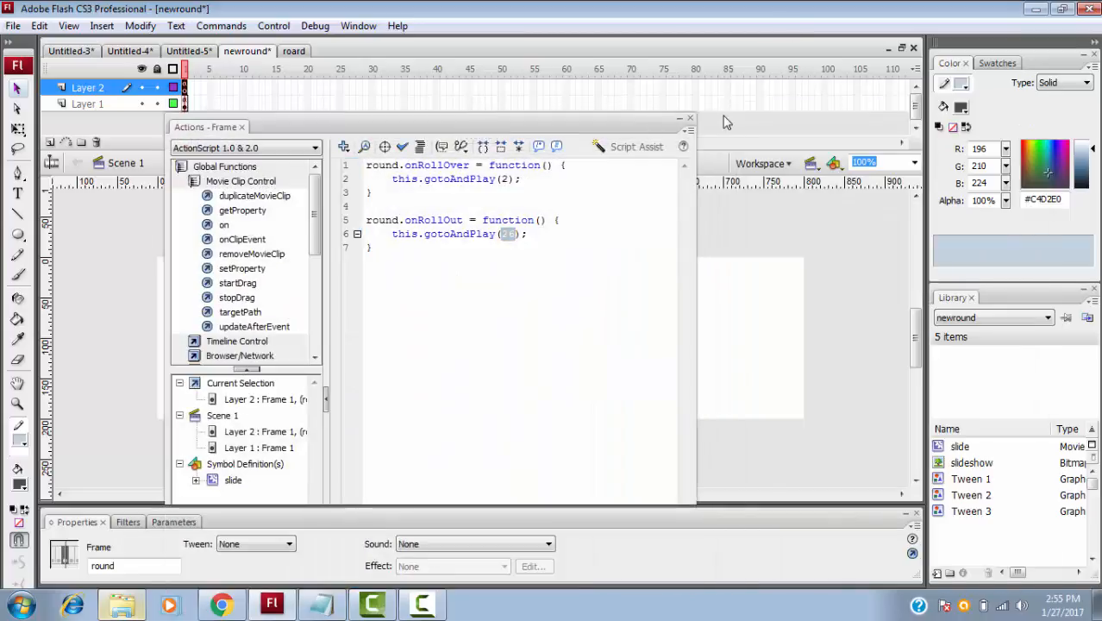
click(692, 118)
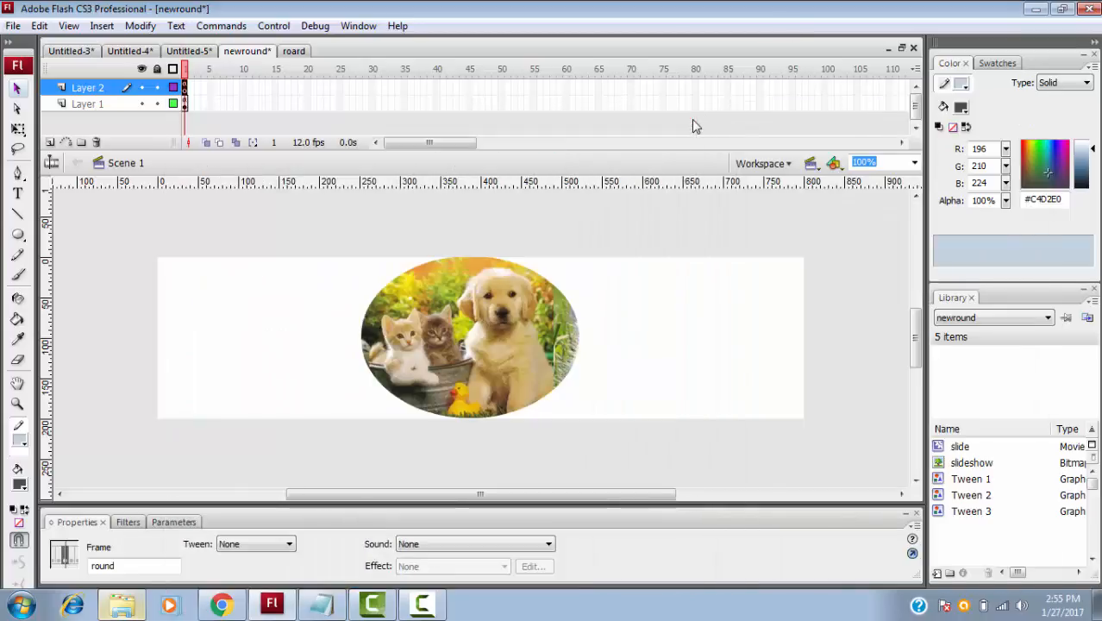